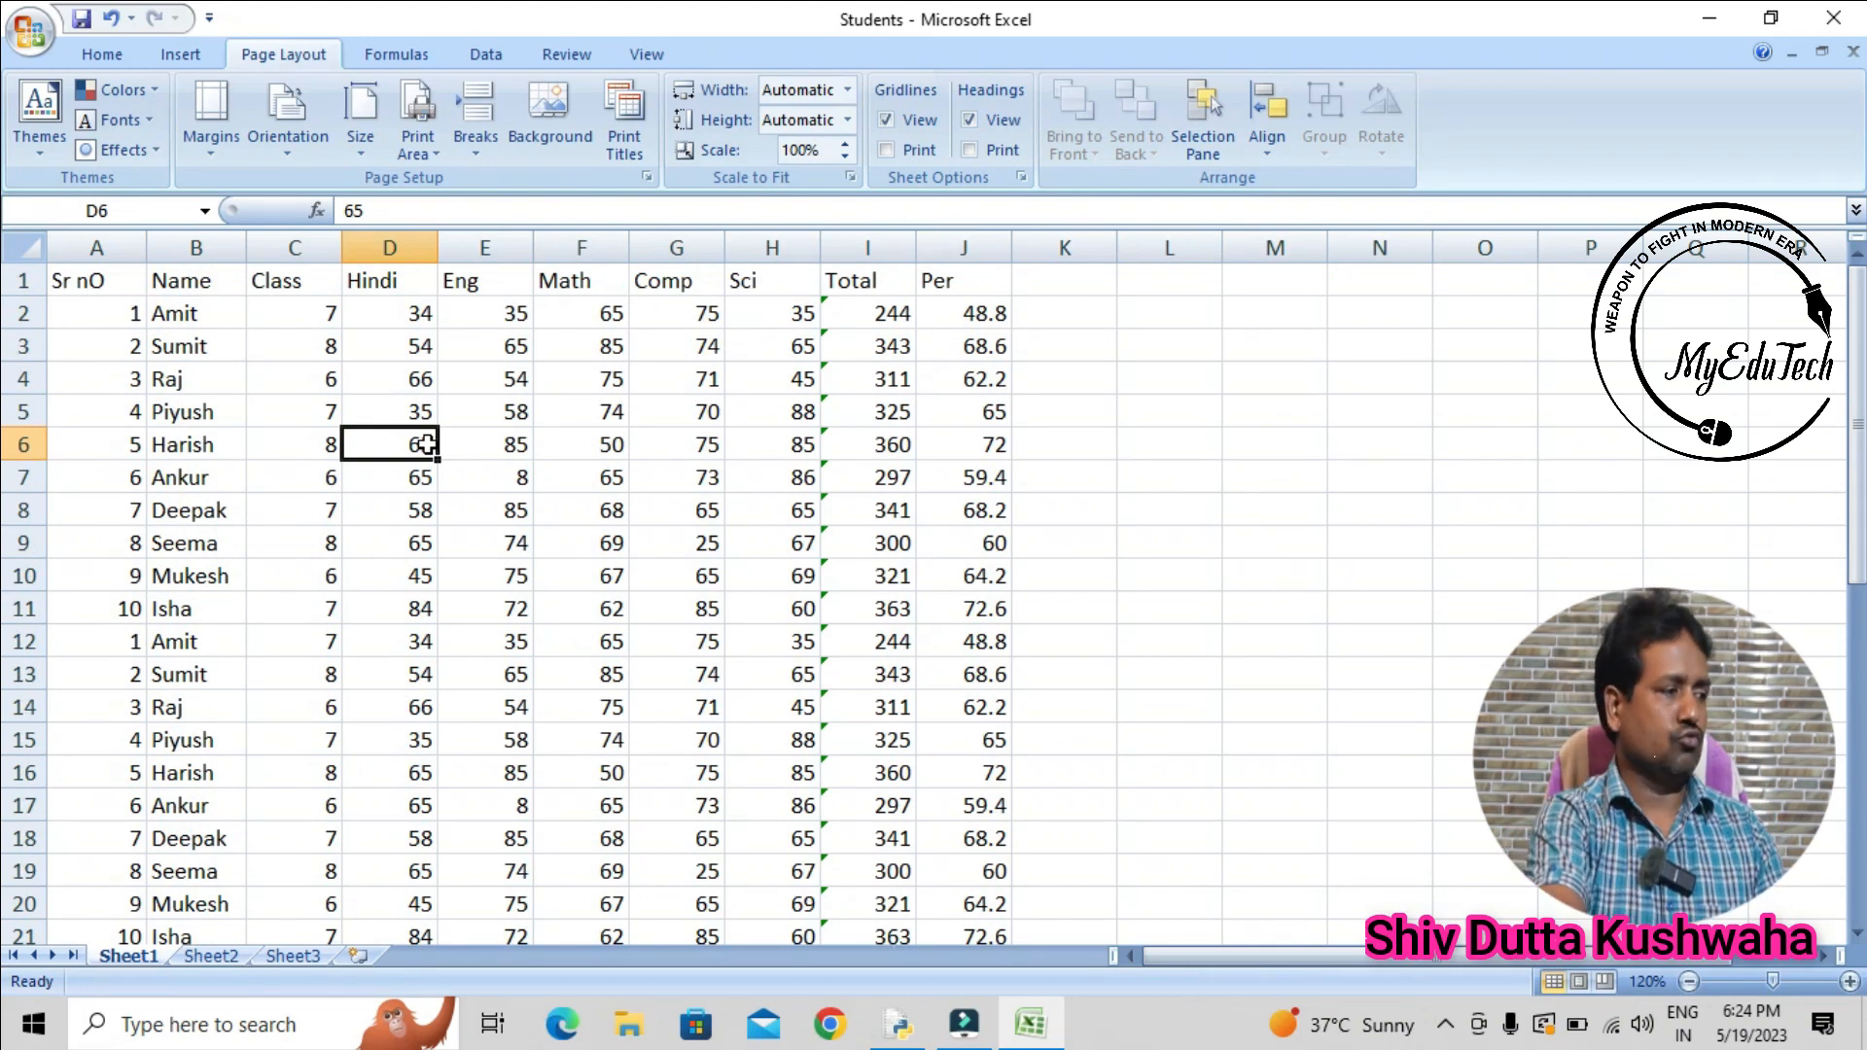
- Copy the student records in A2:J41 and paste them directly below the list, starting at A42
key(ctrl+Up)
key(ctrl+Left)
key(Down)
key(ctrl+shift+Right)
key(ctrl+shift+Down)
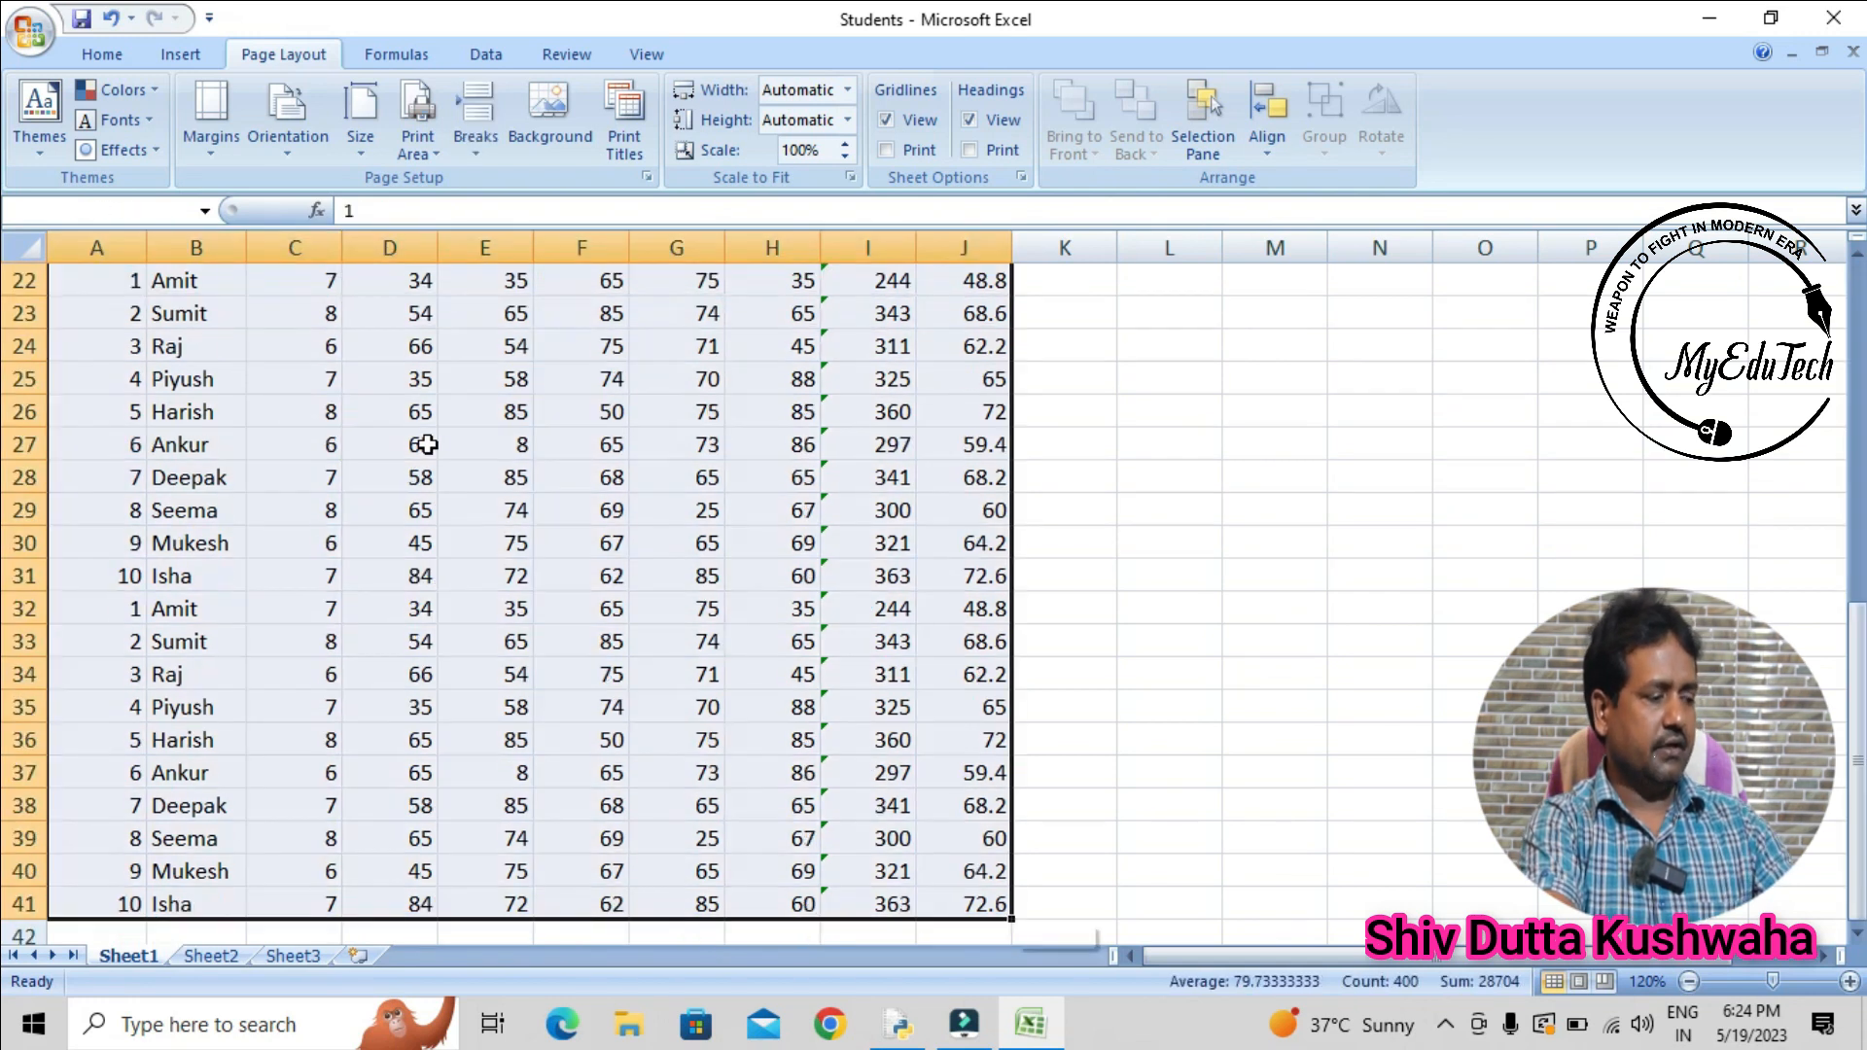
key(ctrl+c)
key(ctrl+Down)
key(Down)
key(ctrl+v)
- Paste the copied records two more times below the list, at A82 and A122, and return to the sheet's start
key(ctrl+Down)
key(Down)
key(ctrl+v)
key(ctrl+Down)
key(Down)
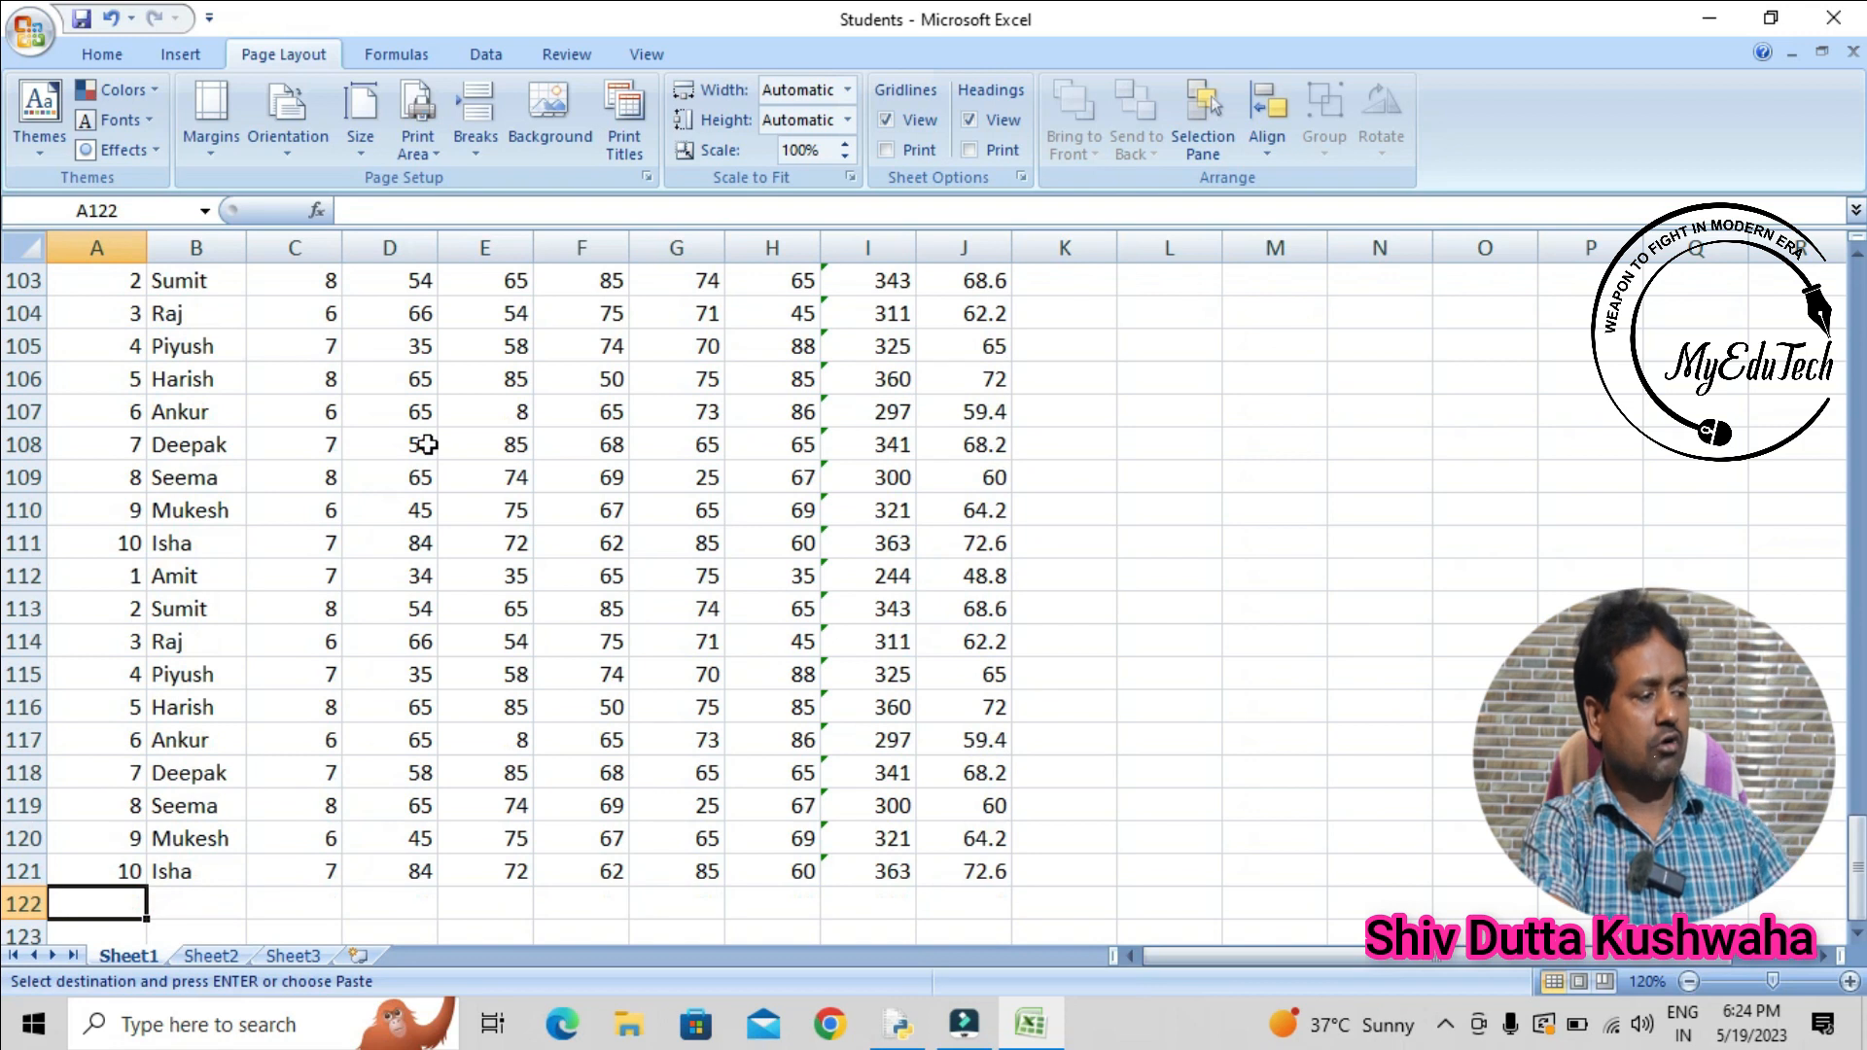
key(ctrl+v)
key(ctrl+Down)
key(ctrl+Home)
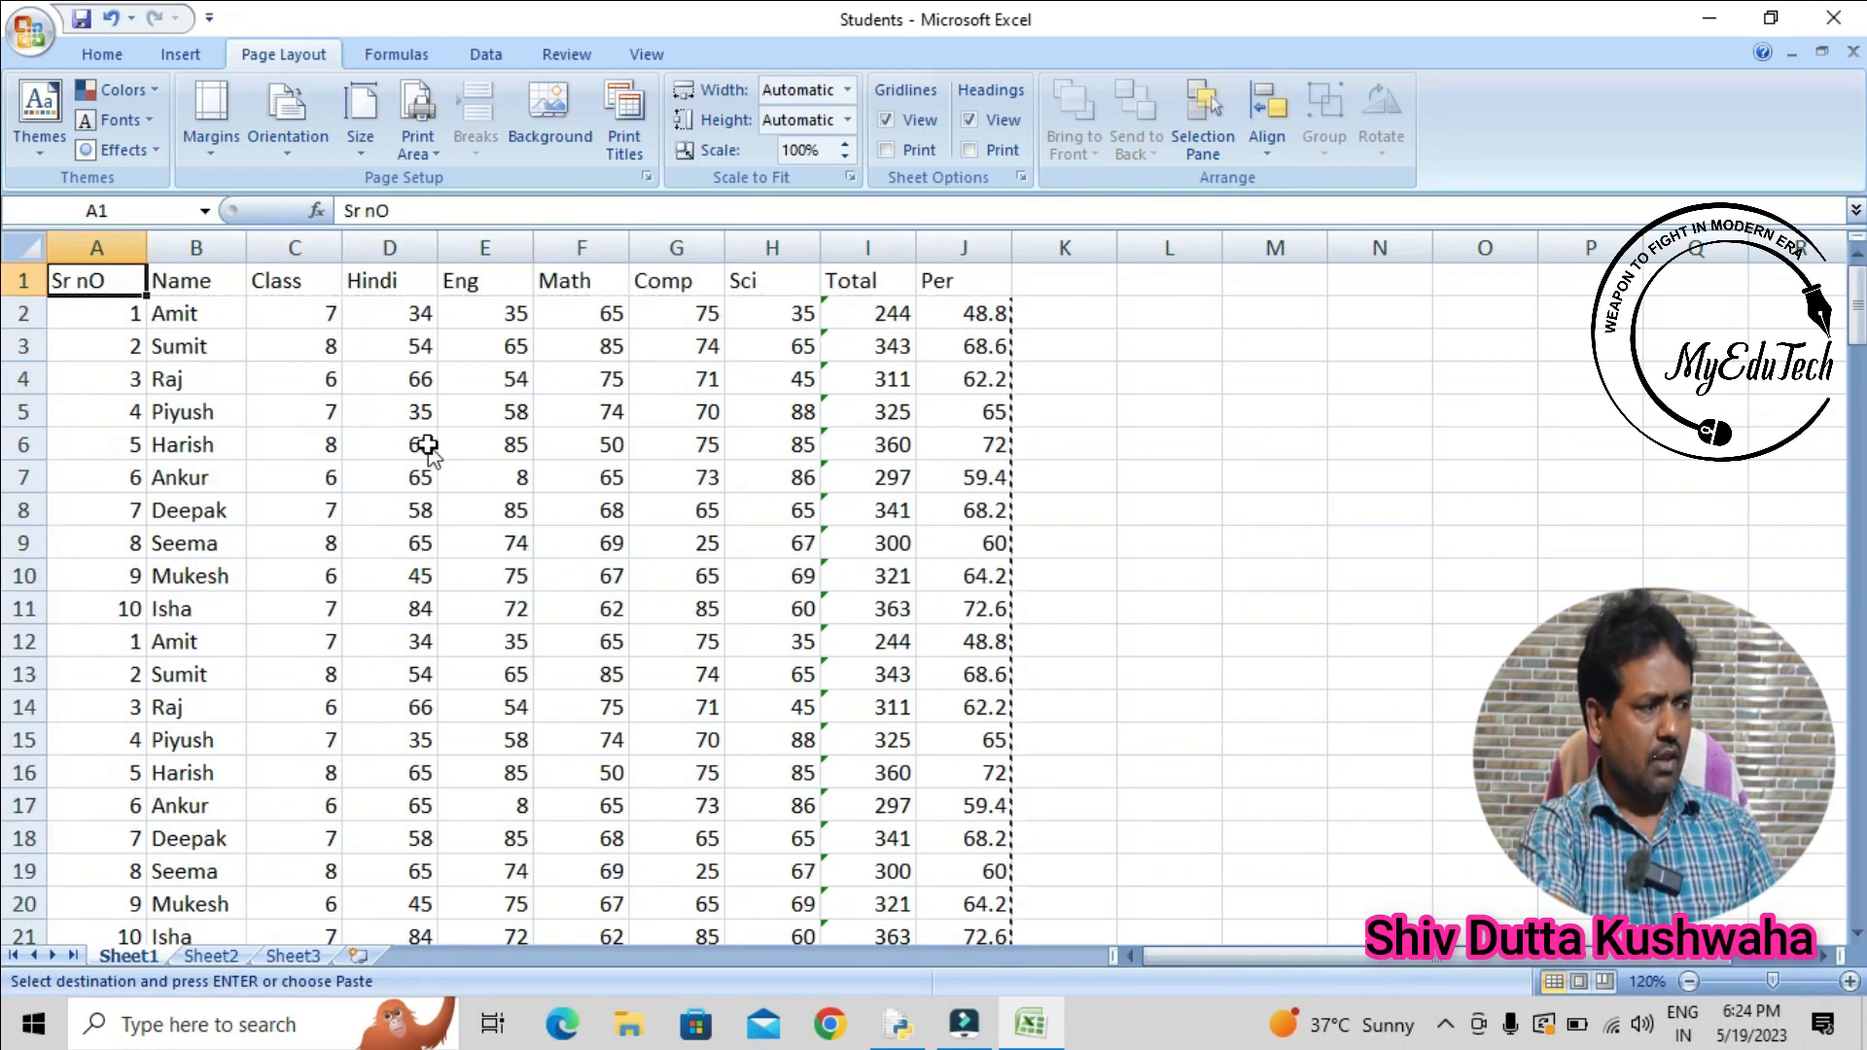
key(Escape)
- Look through the extended list of student records down the Name column
key(Down)
key(Right)
key(Down)
key(Down)
key(Down)
key(Down)
key(Down)
key(Down)
key(Down)
key(Down)
key(Down)
key(Down)
key(Down)
key(Down)
key(Down)
key(Down)
key(Down)
key(Down)
key(Down)
key(Down)
key(Down)
key(Down)
key(Down)
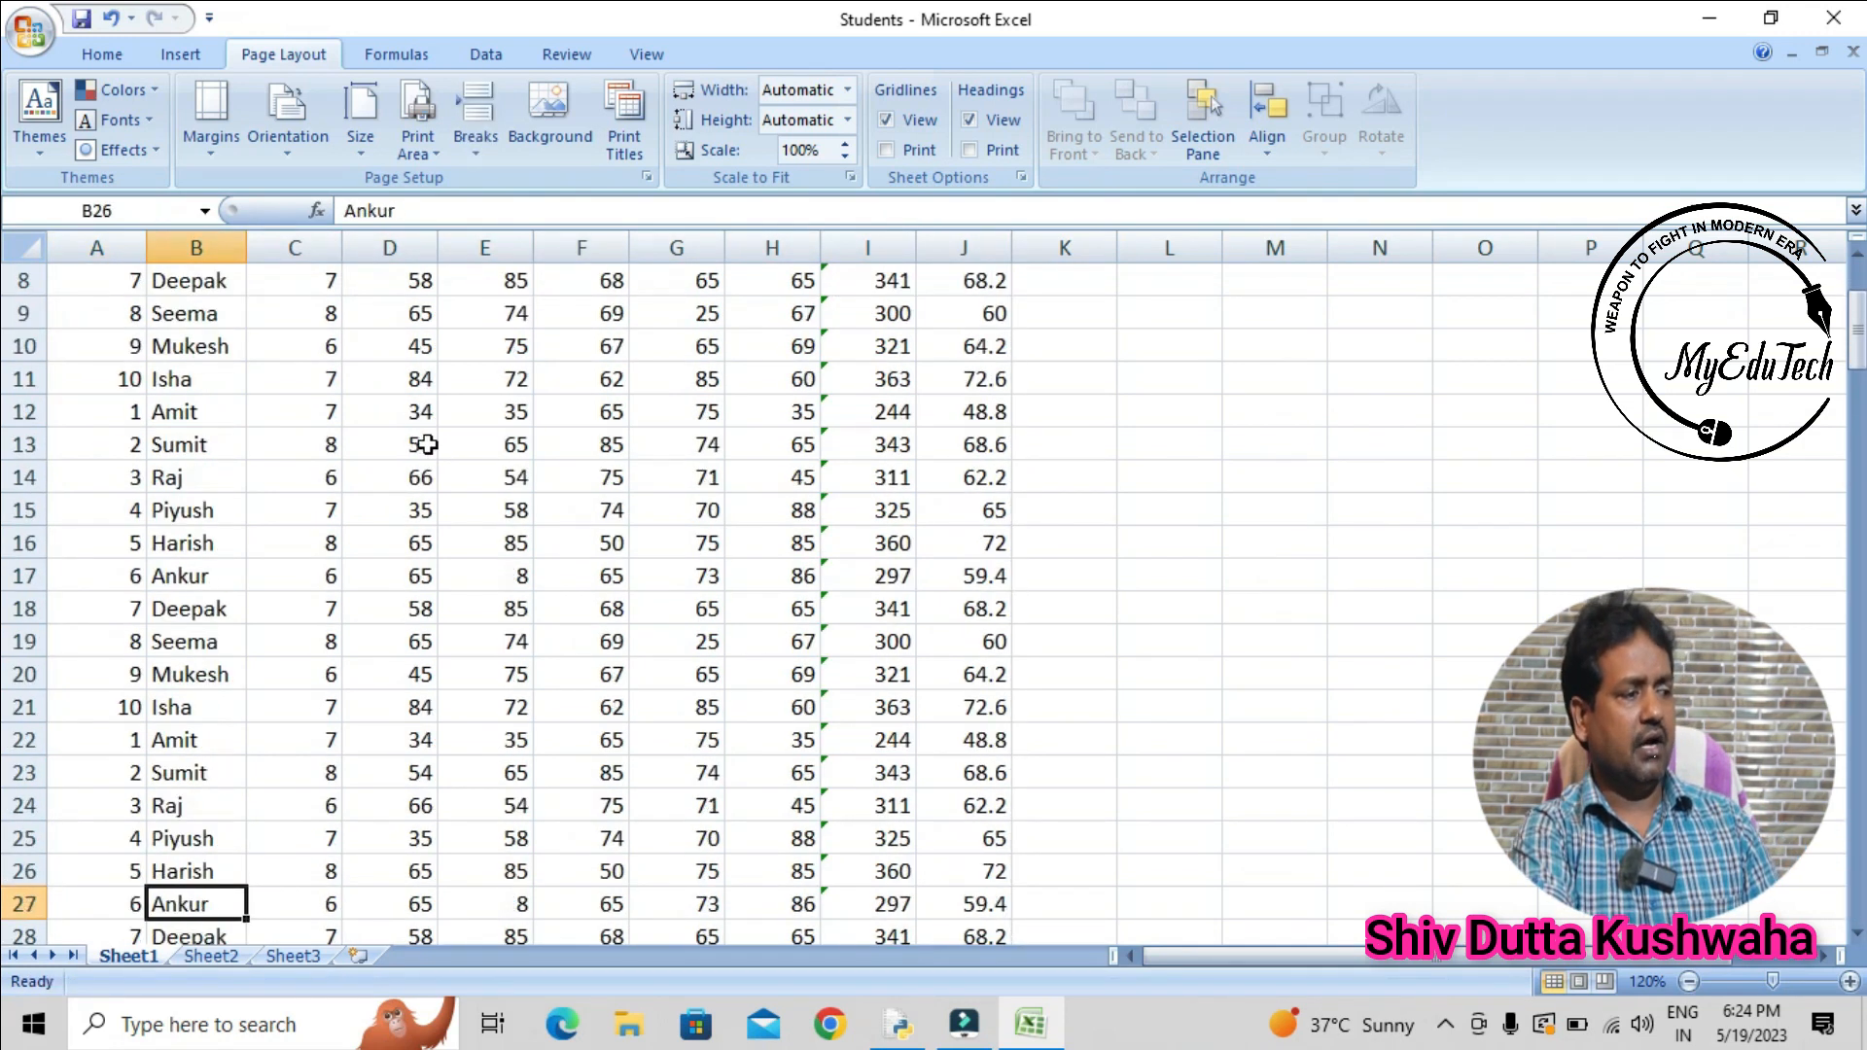
key(Down)
key(Down)
key(Down)
key(Down)
key(Down)
key(Down)
key(Down)
key(Down)
key(Down)
key(Down)
key(Down)
key(Down)
key(Down)
key(Down)
key(Down)
key(Down)
key(Down)
key(Down)
key(Down)
key(Down)
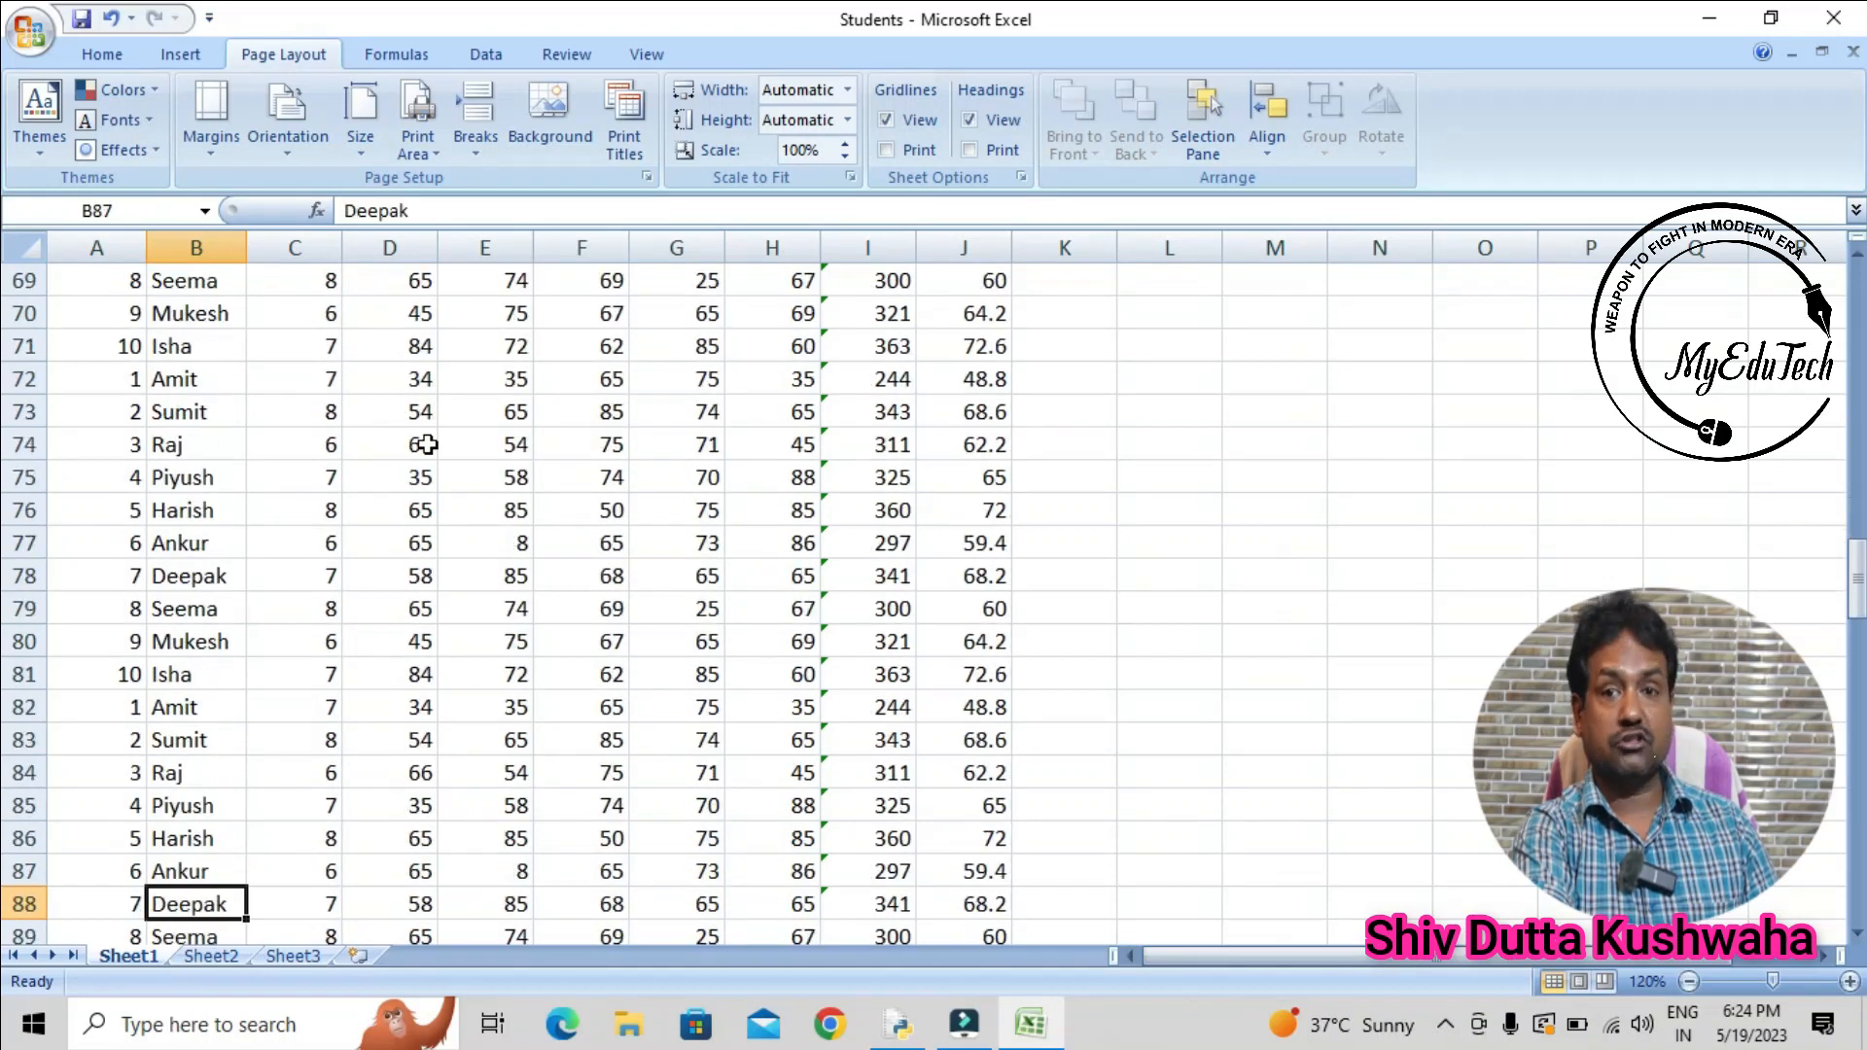
key(ctrl+Up)
key(Down)
key(Down)
key(Down)
key(Down)
key(Down)
key(Down)
key(Down)
key(Down)
key(Down)
key(Down)
key(Down)
key(Down)
key(Down)
key(Down)
key(Down)
key(Down)
key(Down)
key(Down)
key(Down)
key(Down)
key(Left)
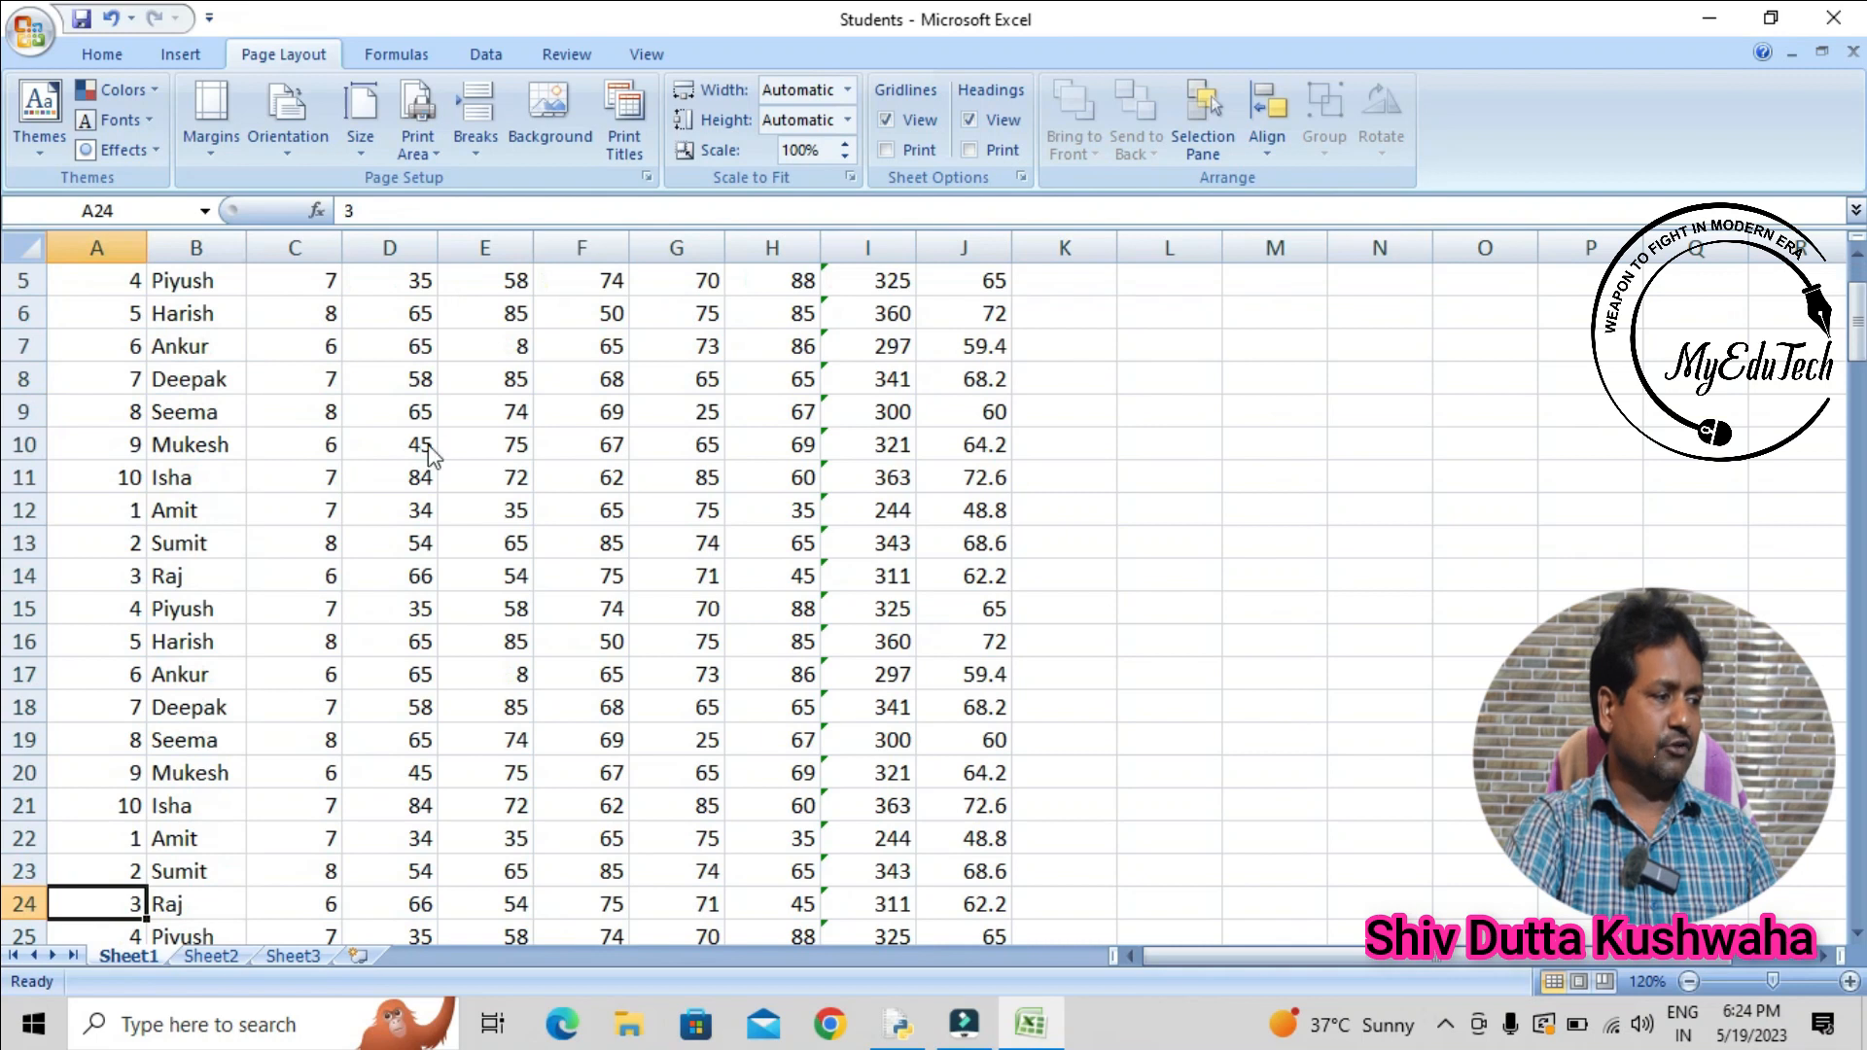
- Mark out sample blocks of records in the middle of the list, such as A39:J45
scroll(185, 719, down, 9)
click(96, 511)
drag(96, 511, 949, 730)
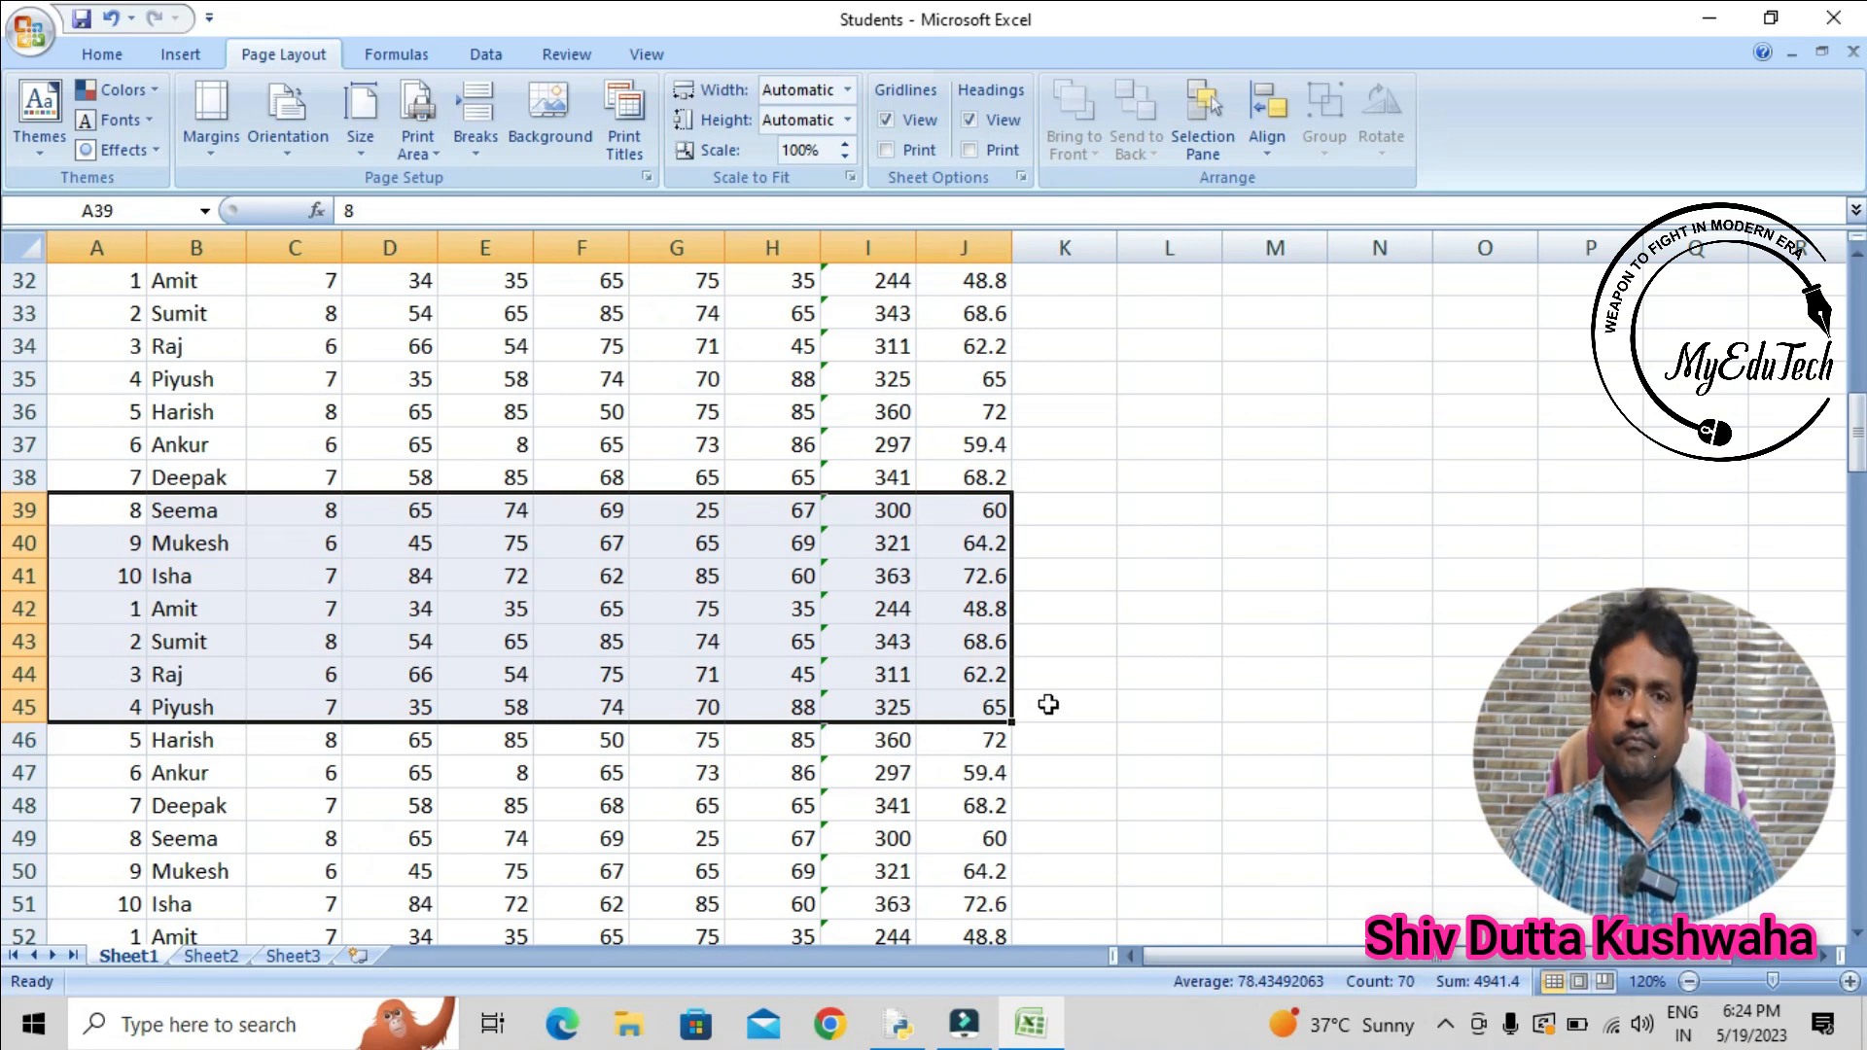
click(715, 583)
scroll(374, 617, down, 3)
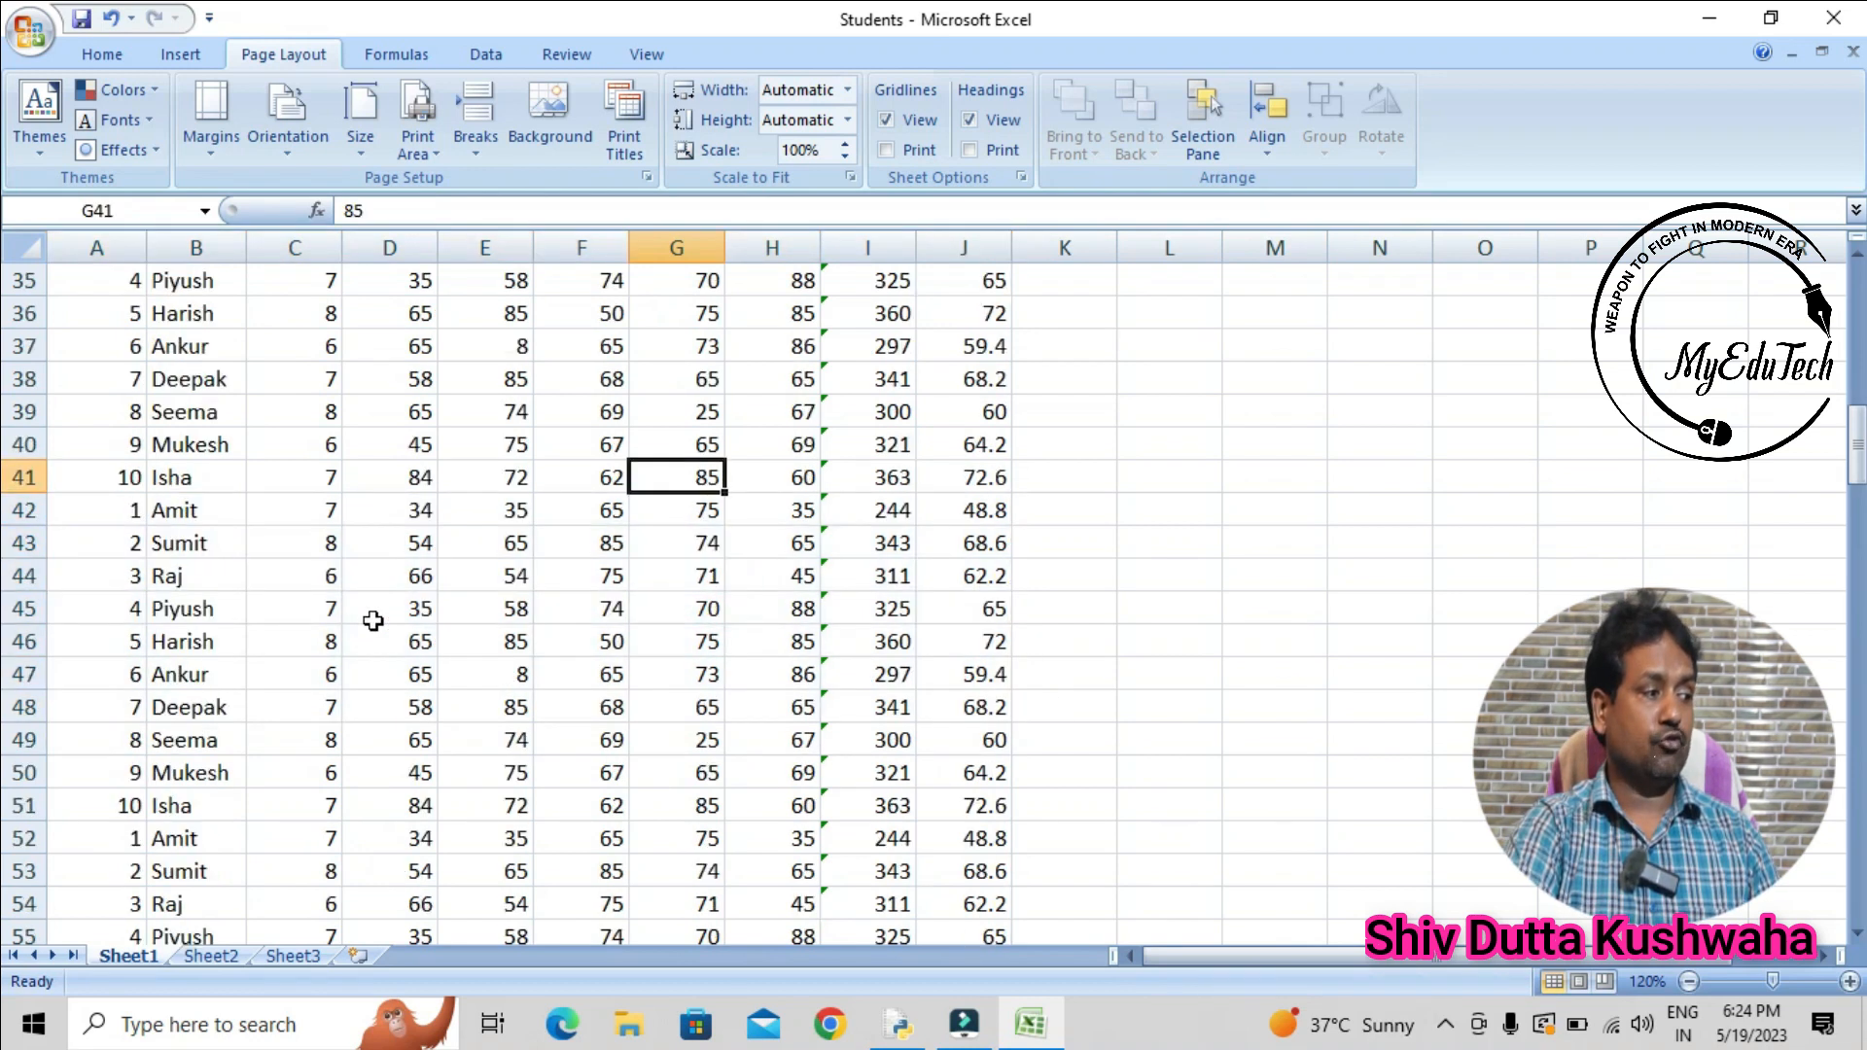
click(109, 583)
drag(111, 603, 742, 789)
click(525, 708)
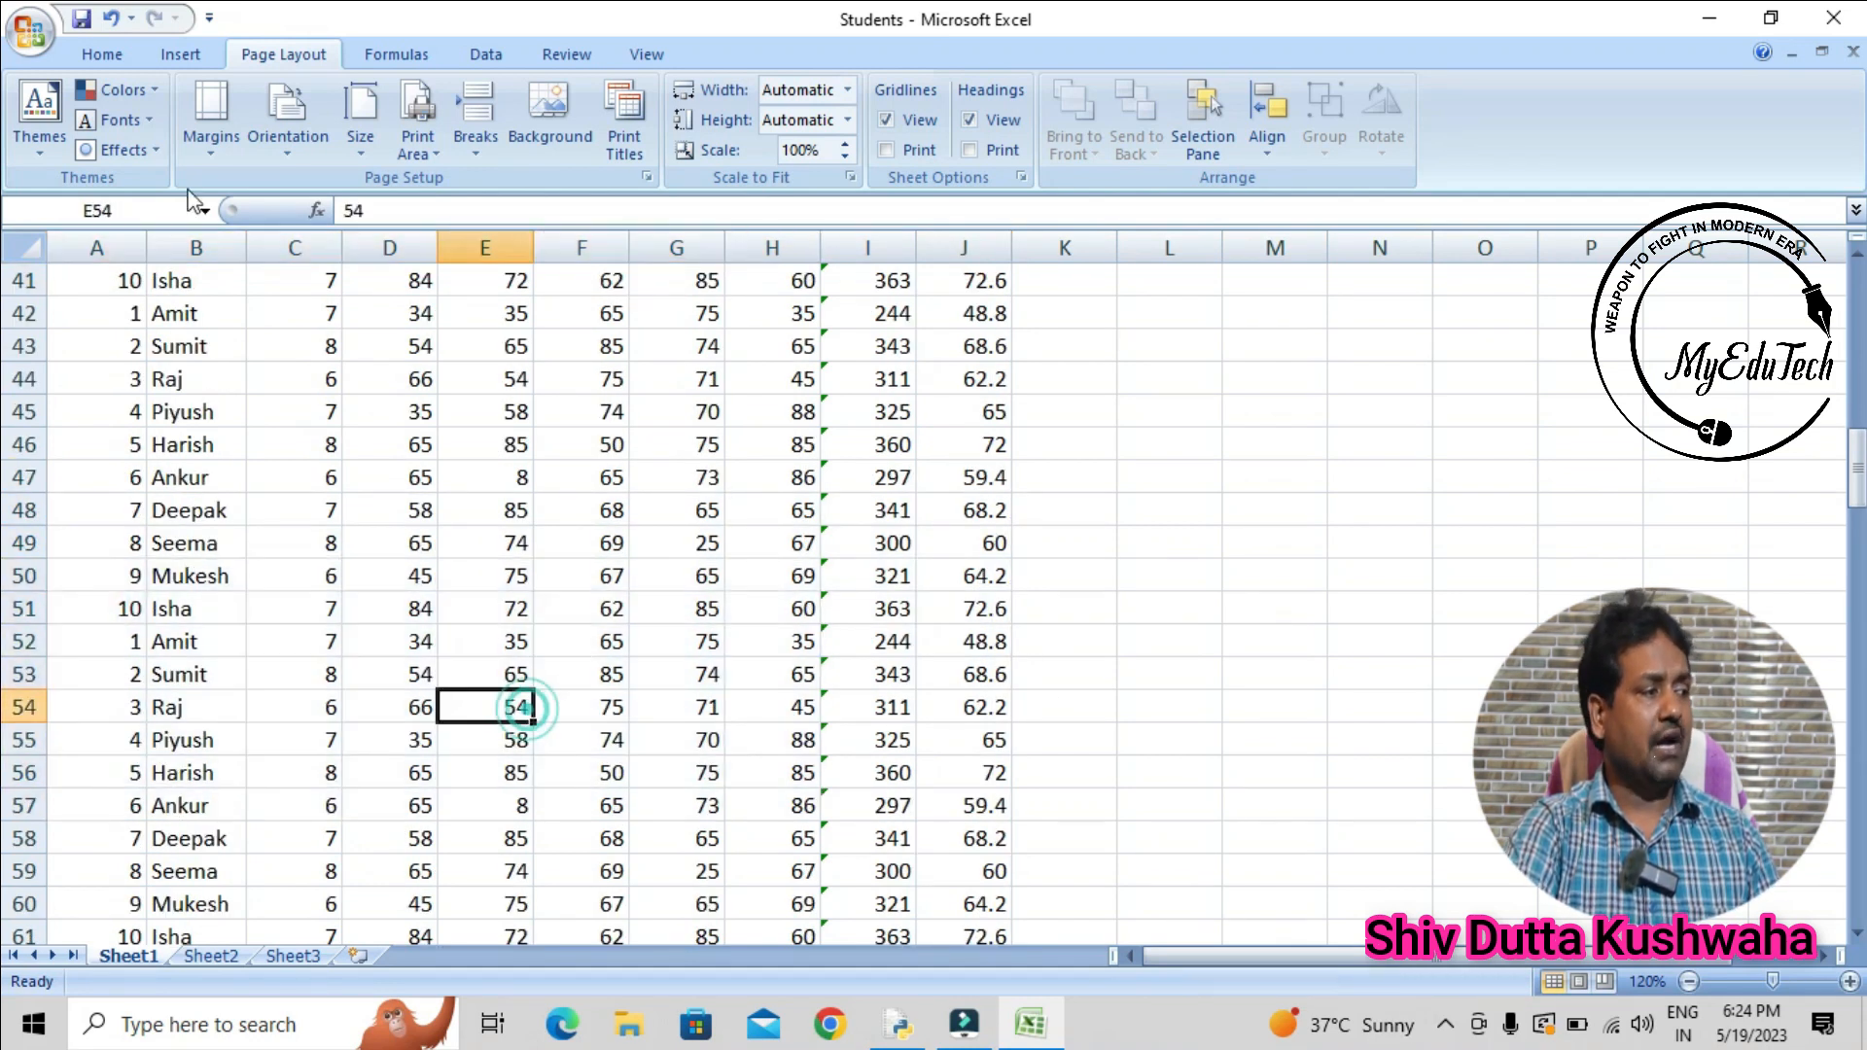
- Check the print preview of the whole sheet and return to the worksheet
click(12, 39)
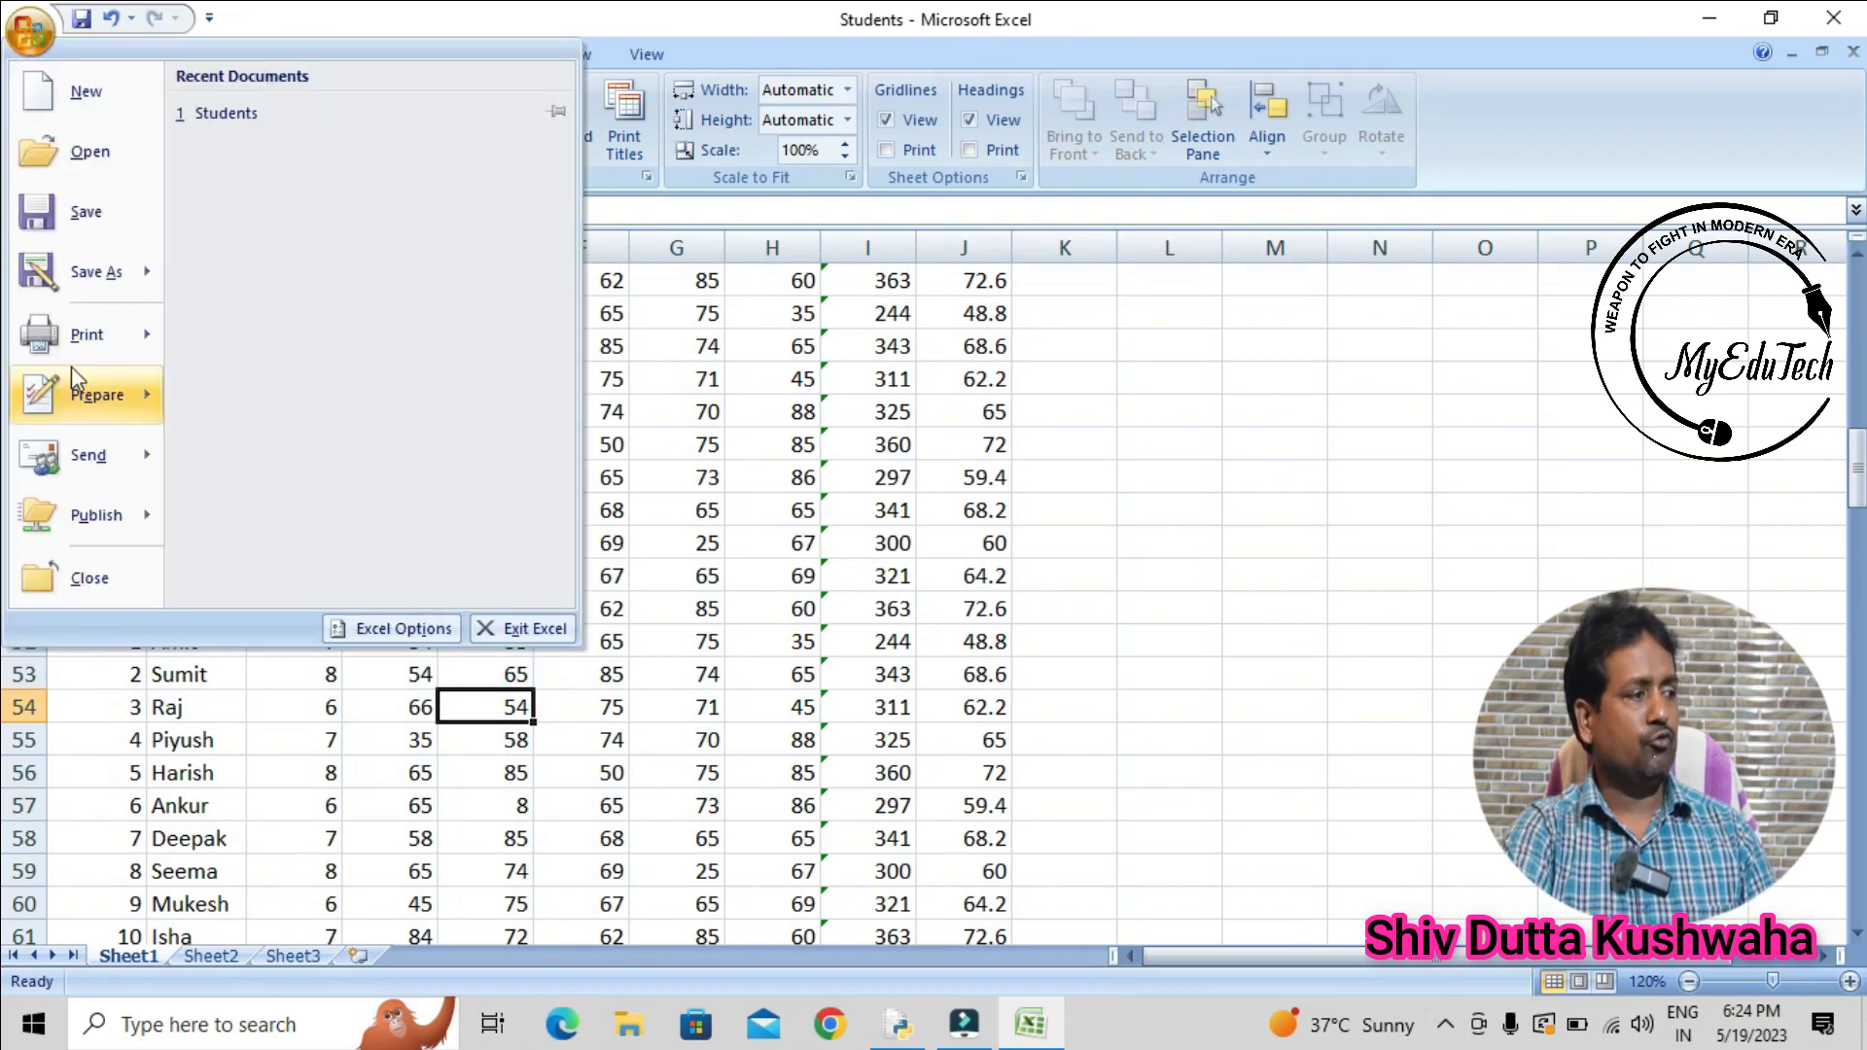
mouse_move(84, 335)
click(277, 292)
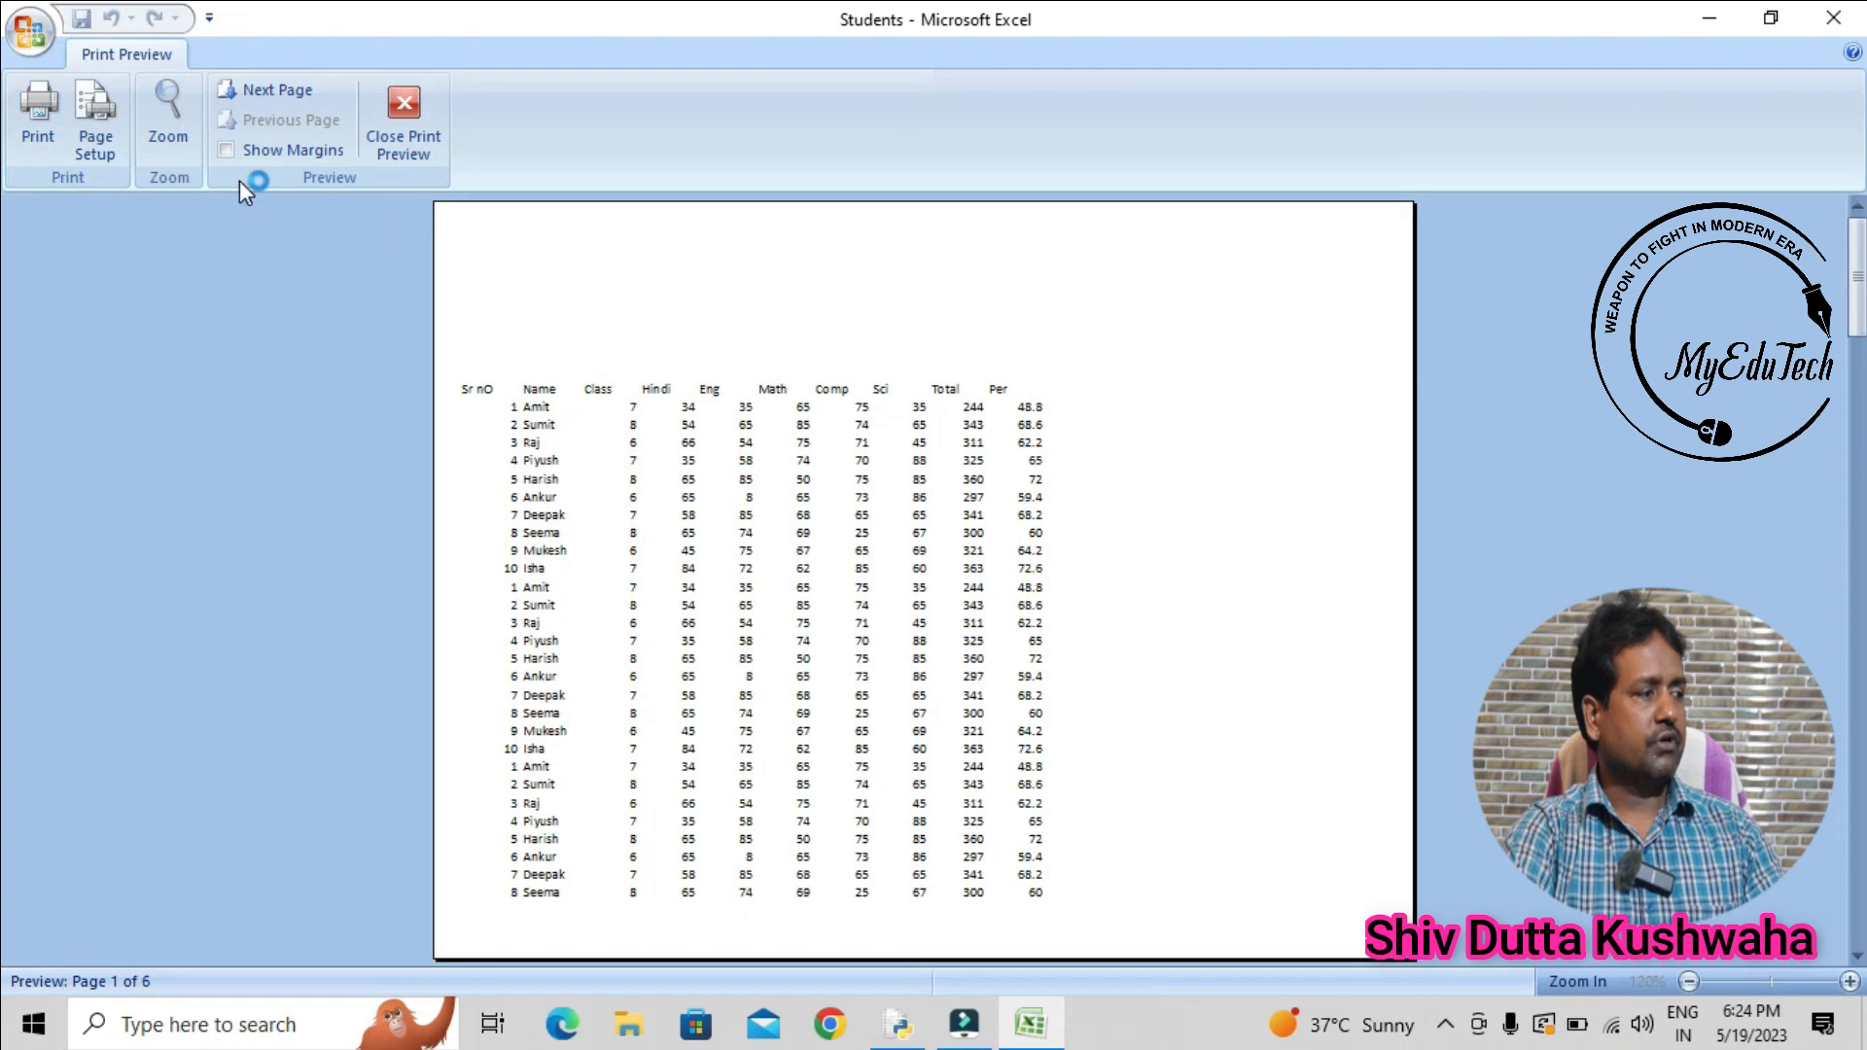
click(403, 127)
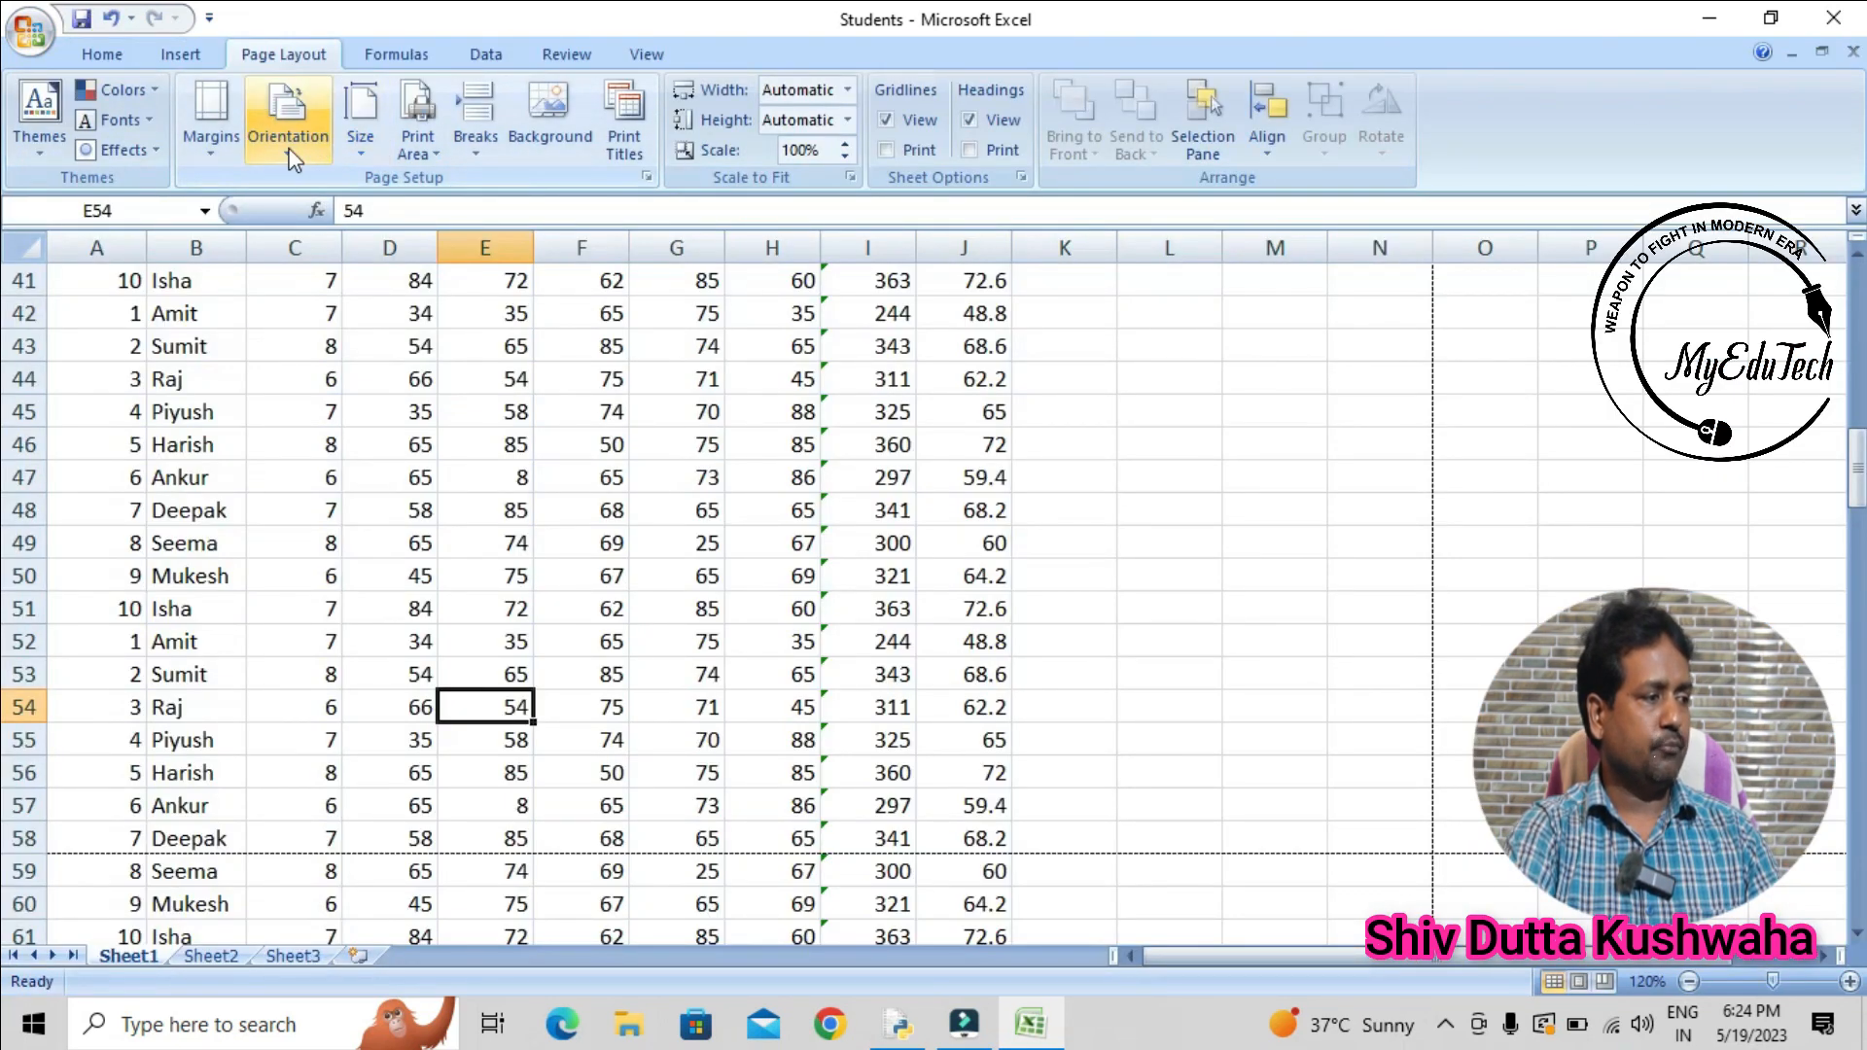
- Set the sheet's page orientation to Portrait
click(292, 146)
click(355, 196)
click(356, 292)
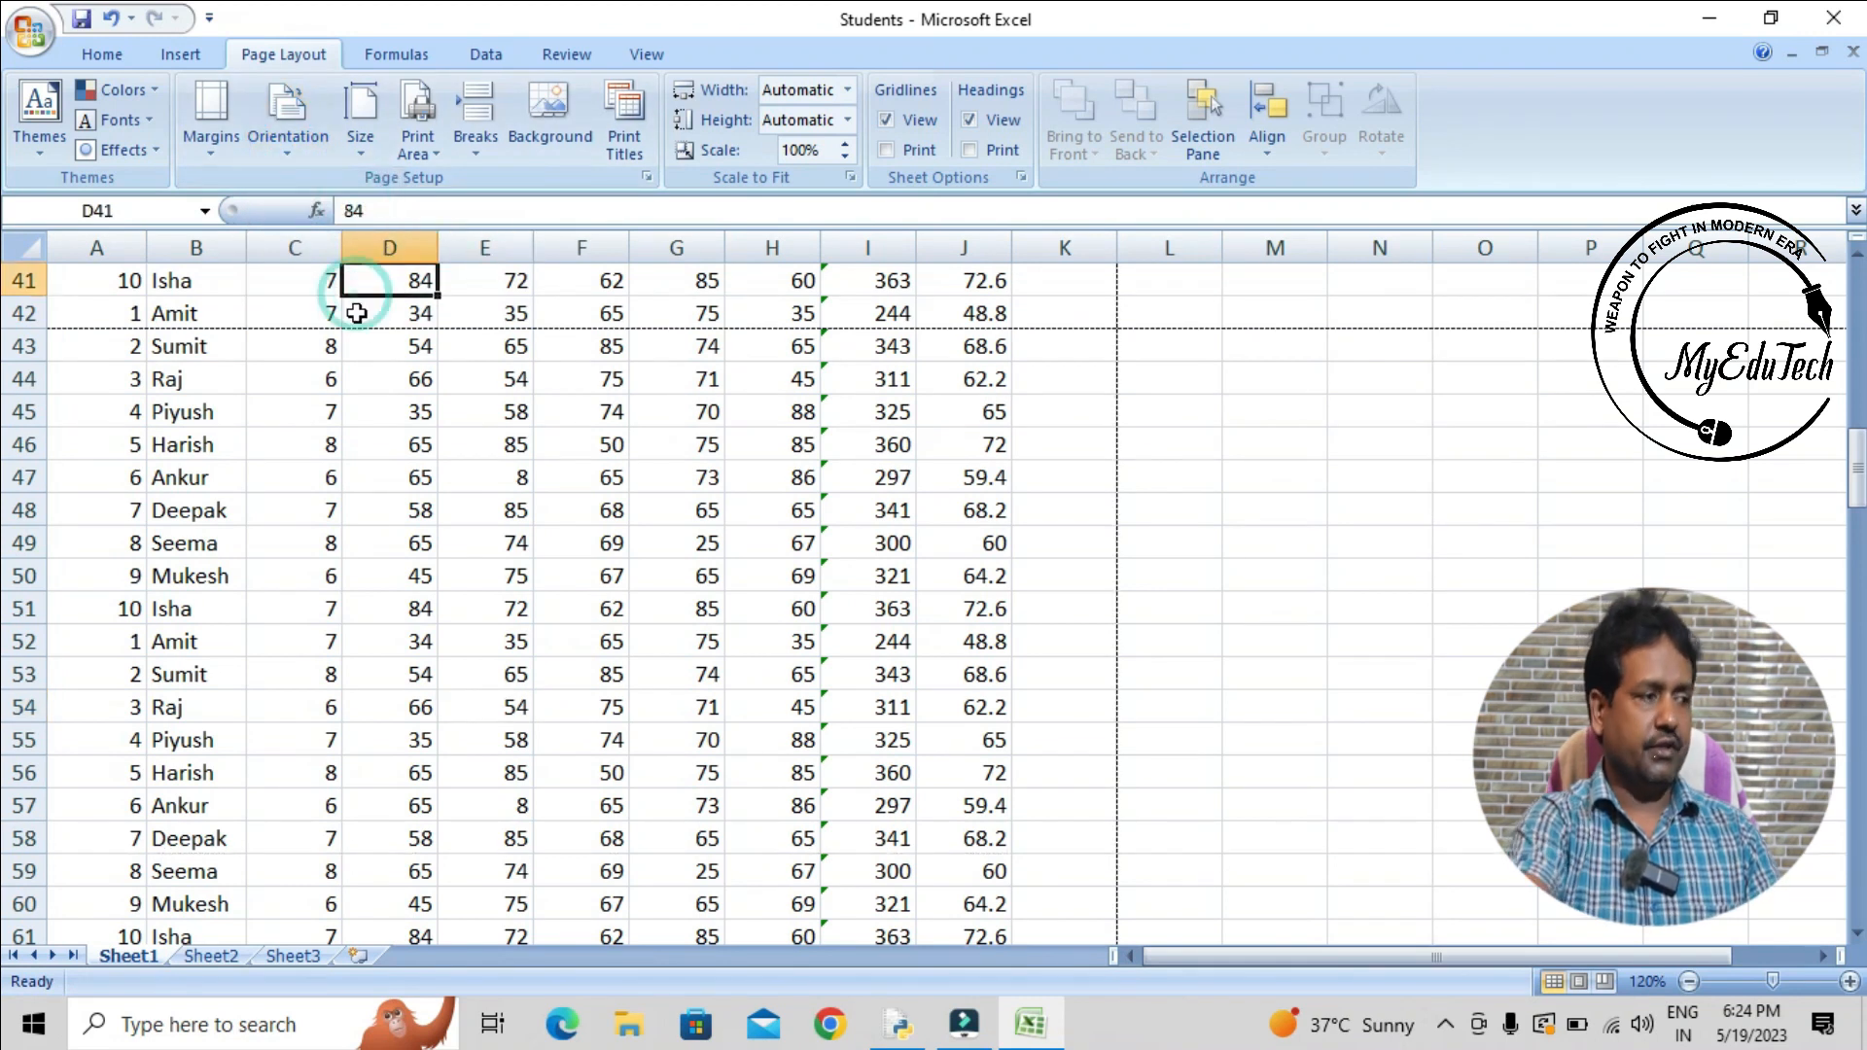
- Examine where the page breaks divide the records from the header row to the end of the list
key(ctrl+Up)
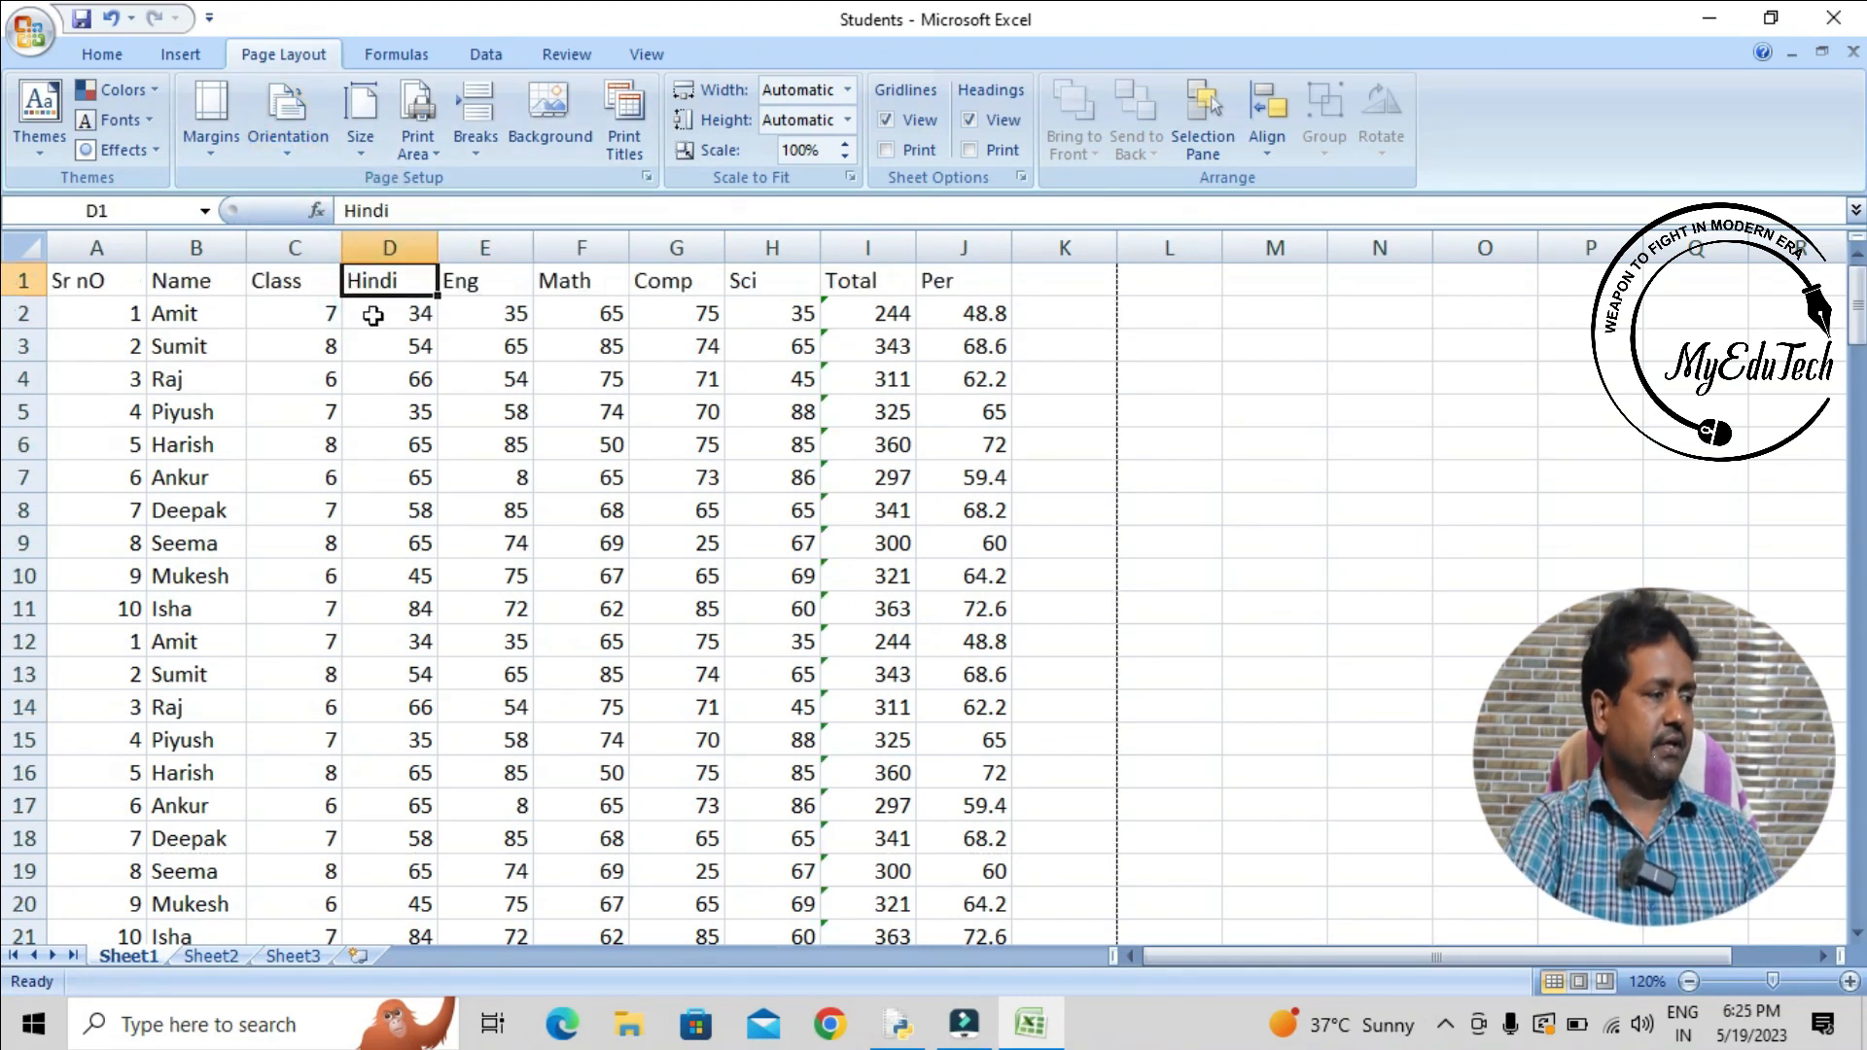
scroll(365, 340, down, 10)
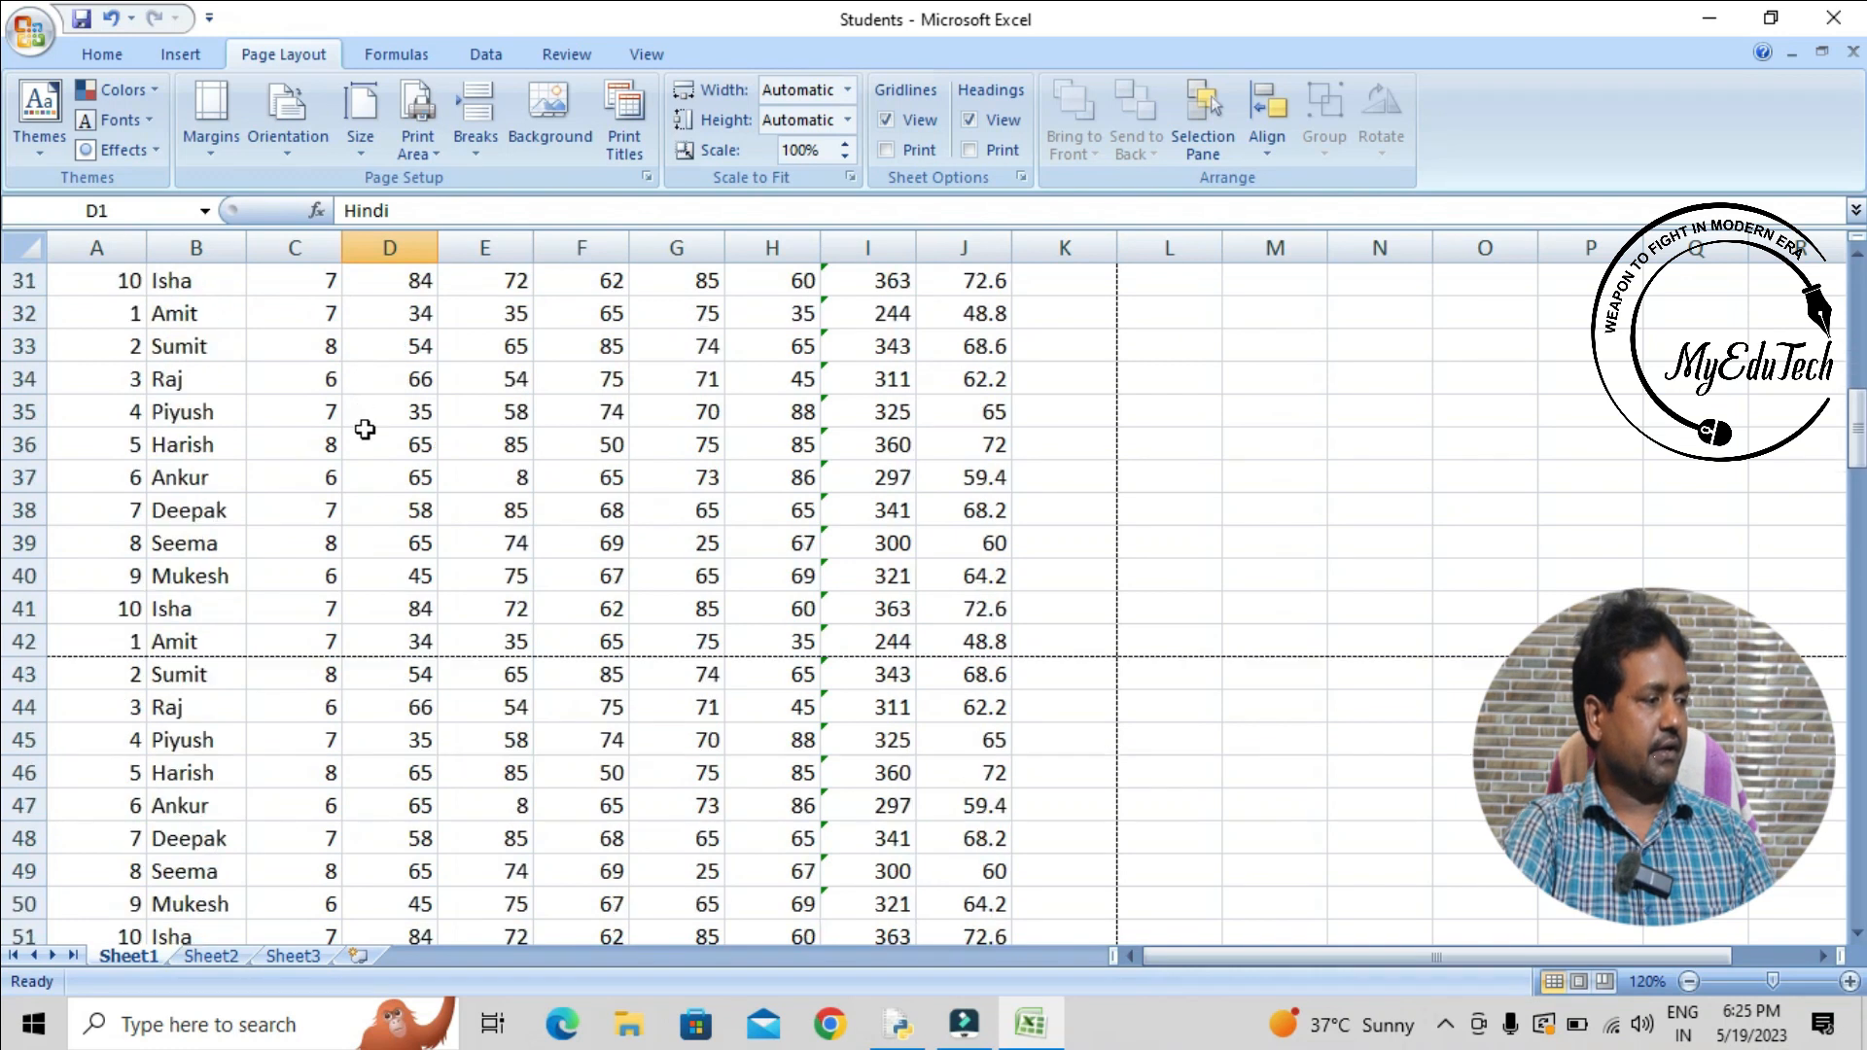
drag(51, 655, 1016, 613)
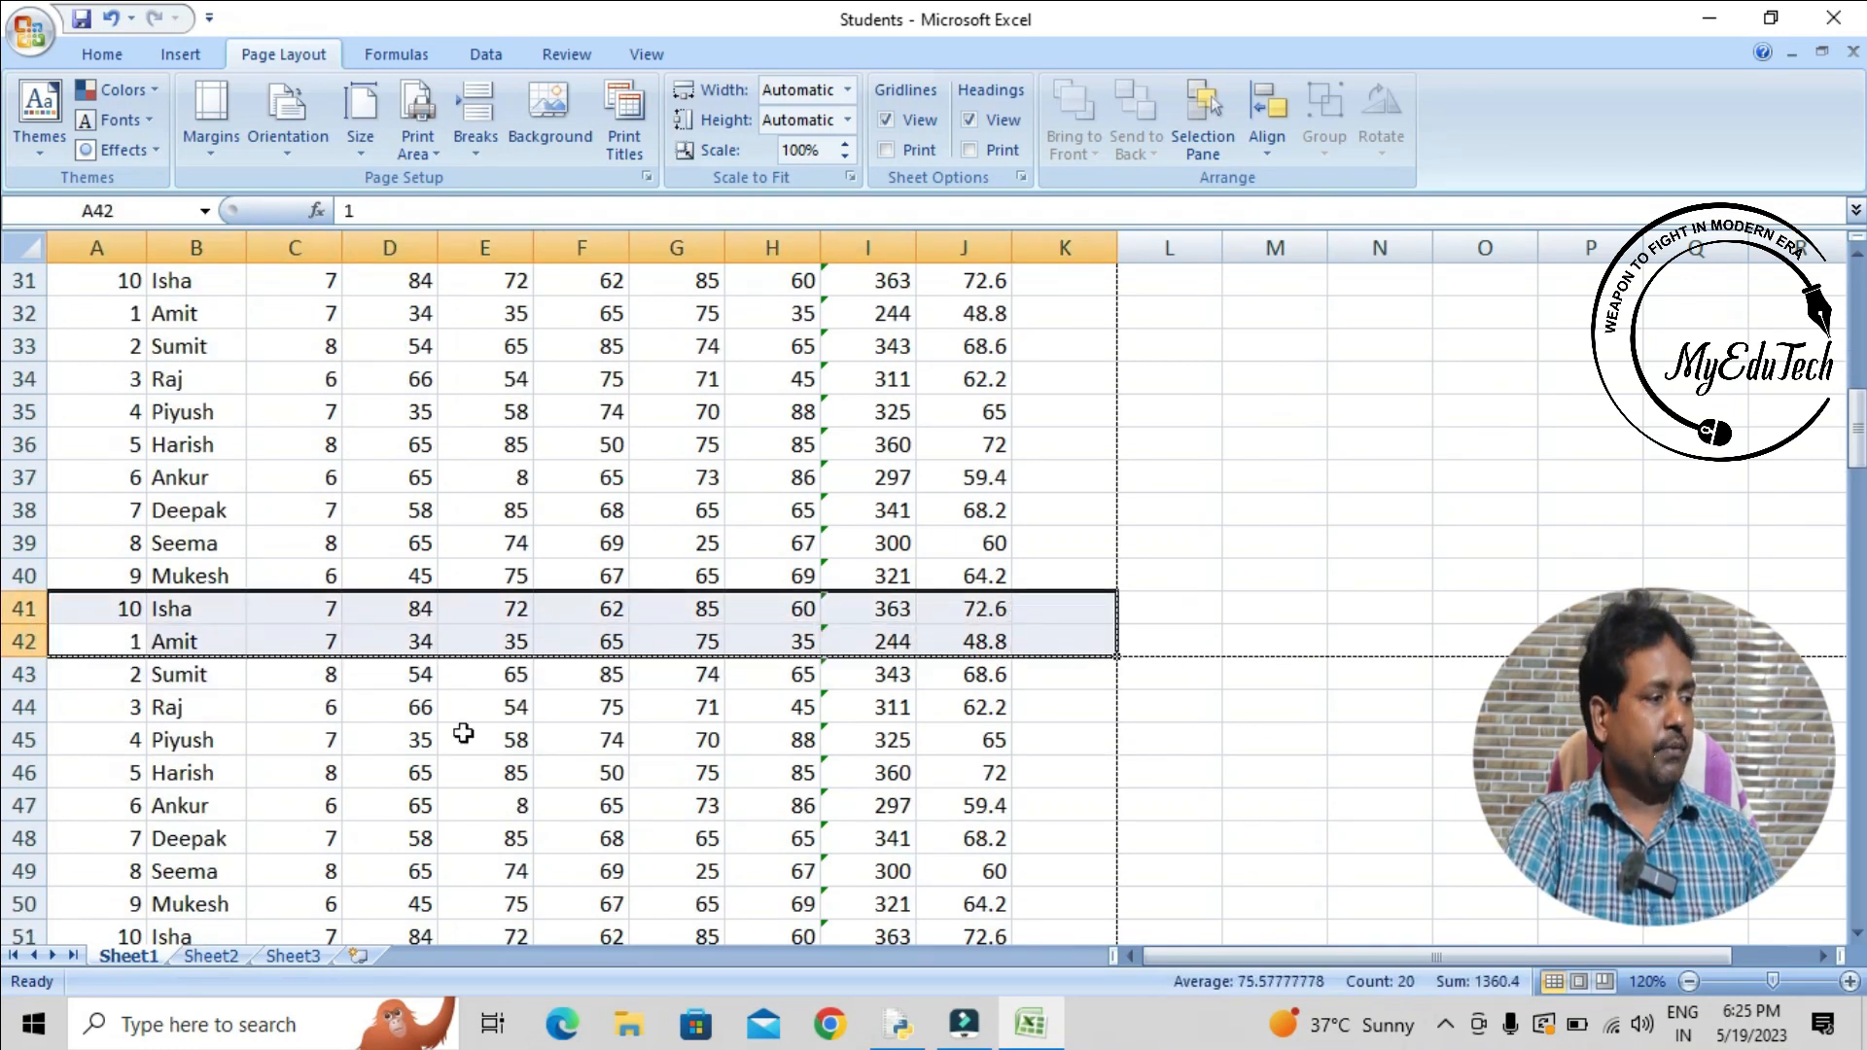
click(122, 673)
scroll(119, 678, down, 16)
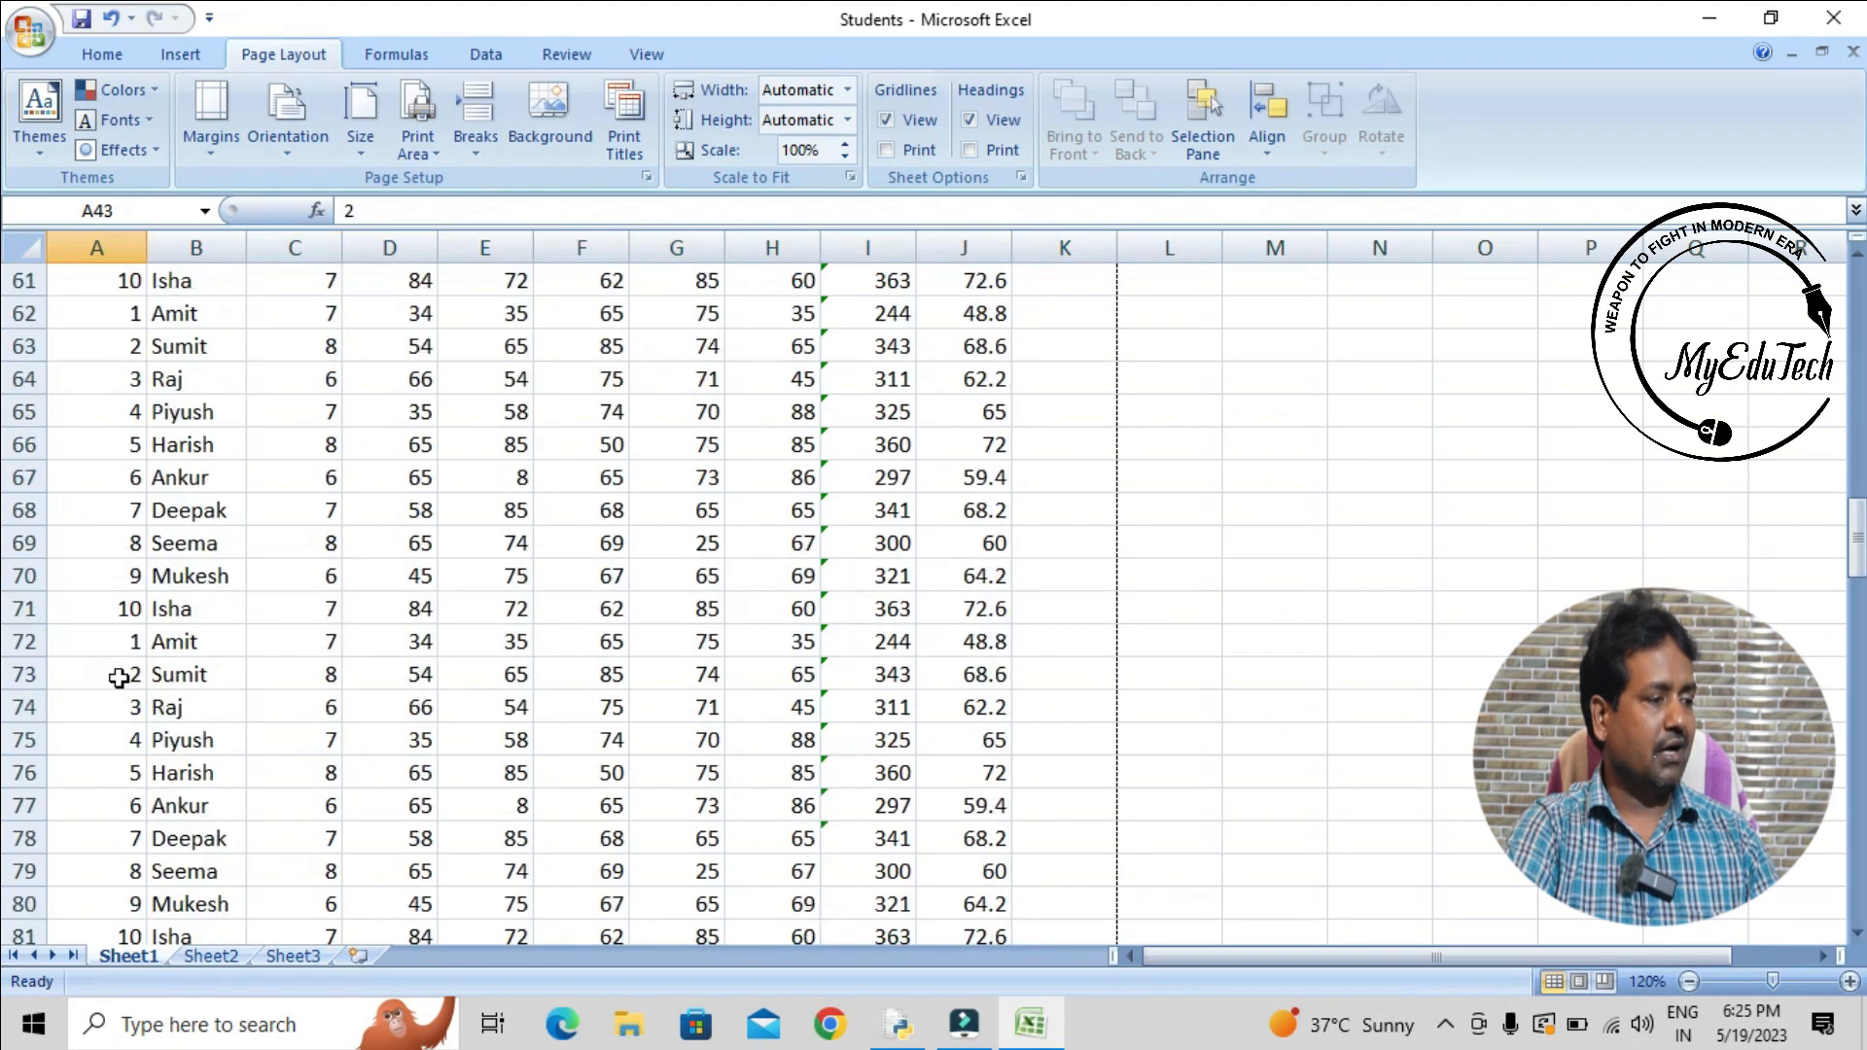
scroll(119, 678, up, 1)
click(120, 543)
scroll(120, 543, down, 10)
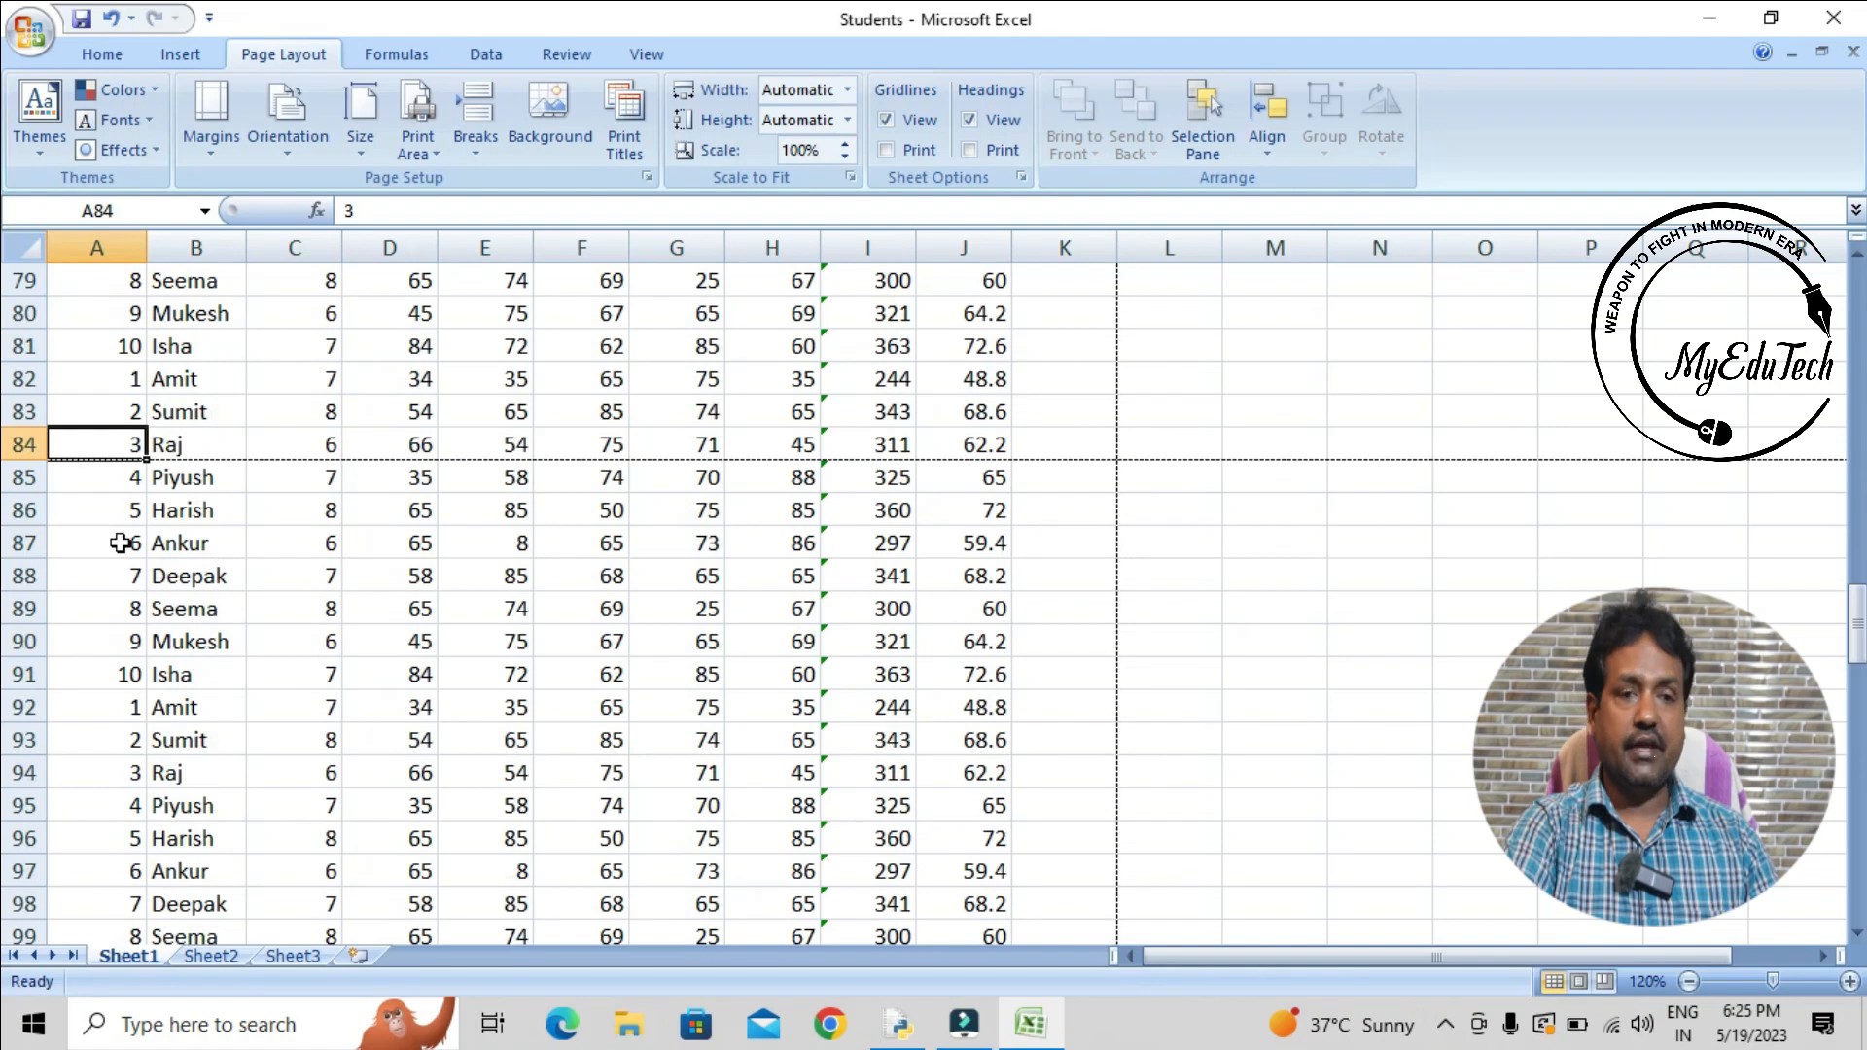
scroll(120, 543, down, 9)
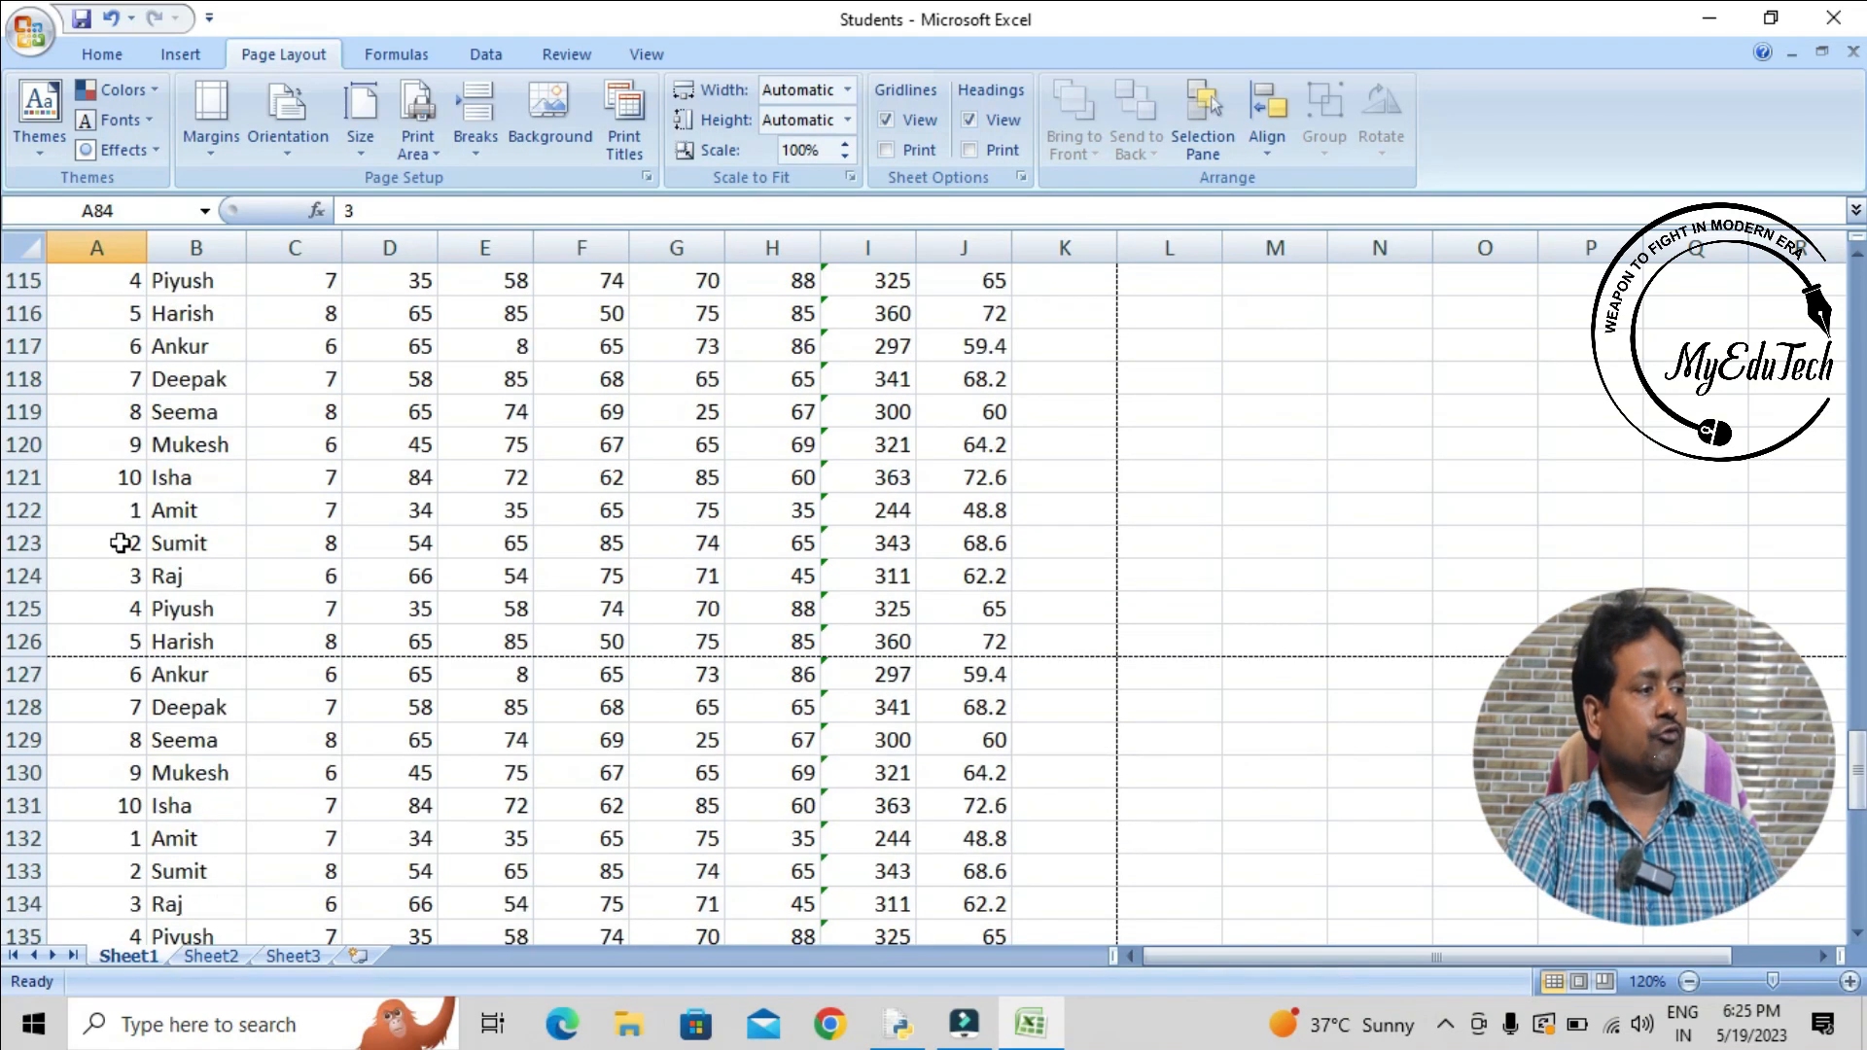
drag(119, 509, 985, 671)
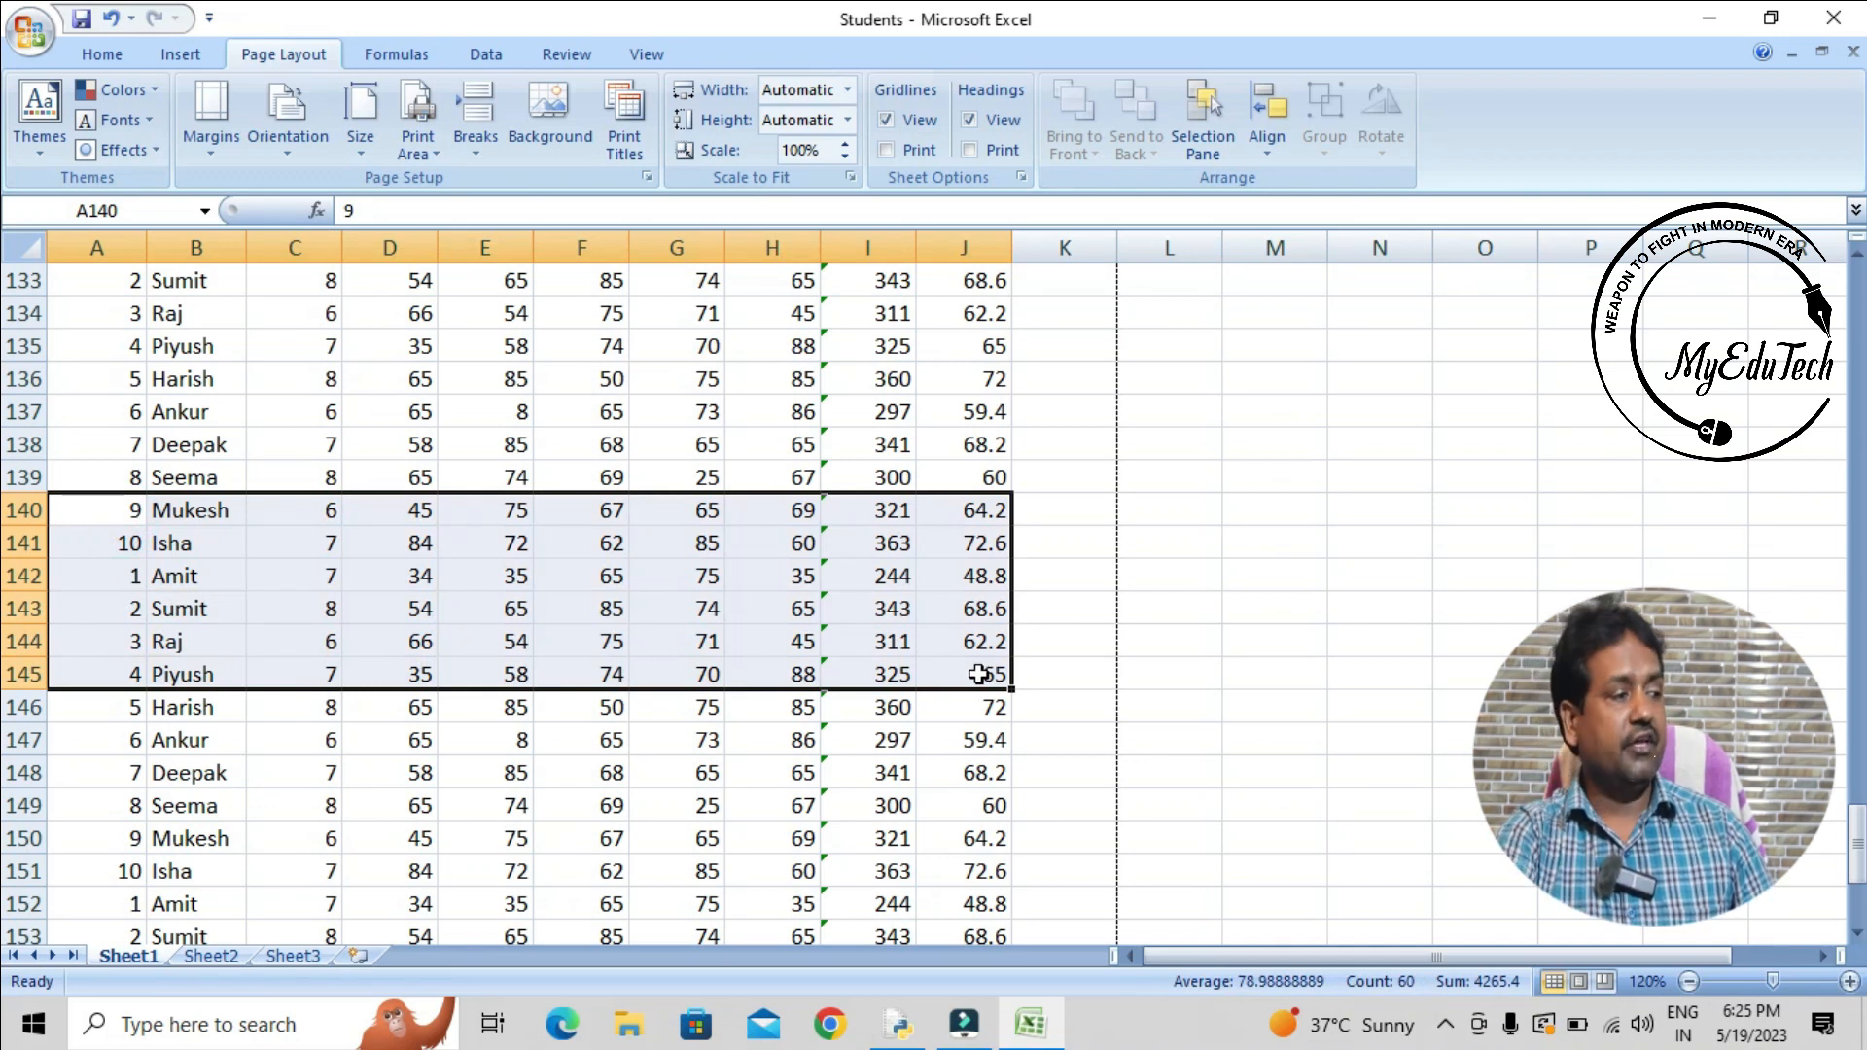
scroll(978, 673, up, 5)
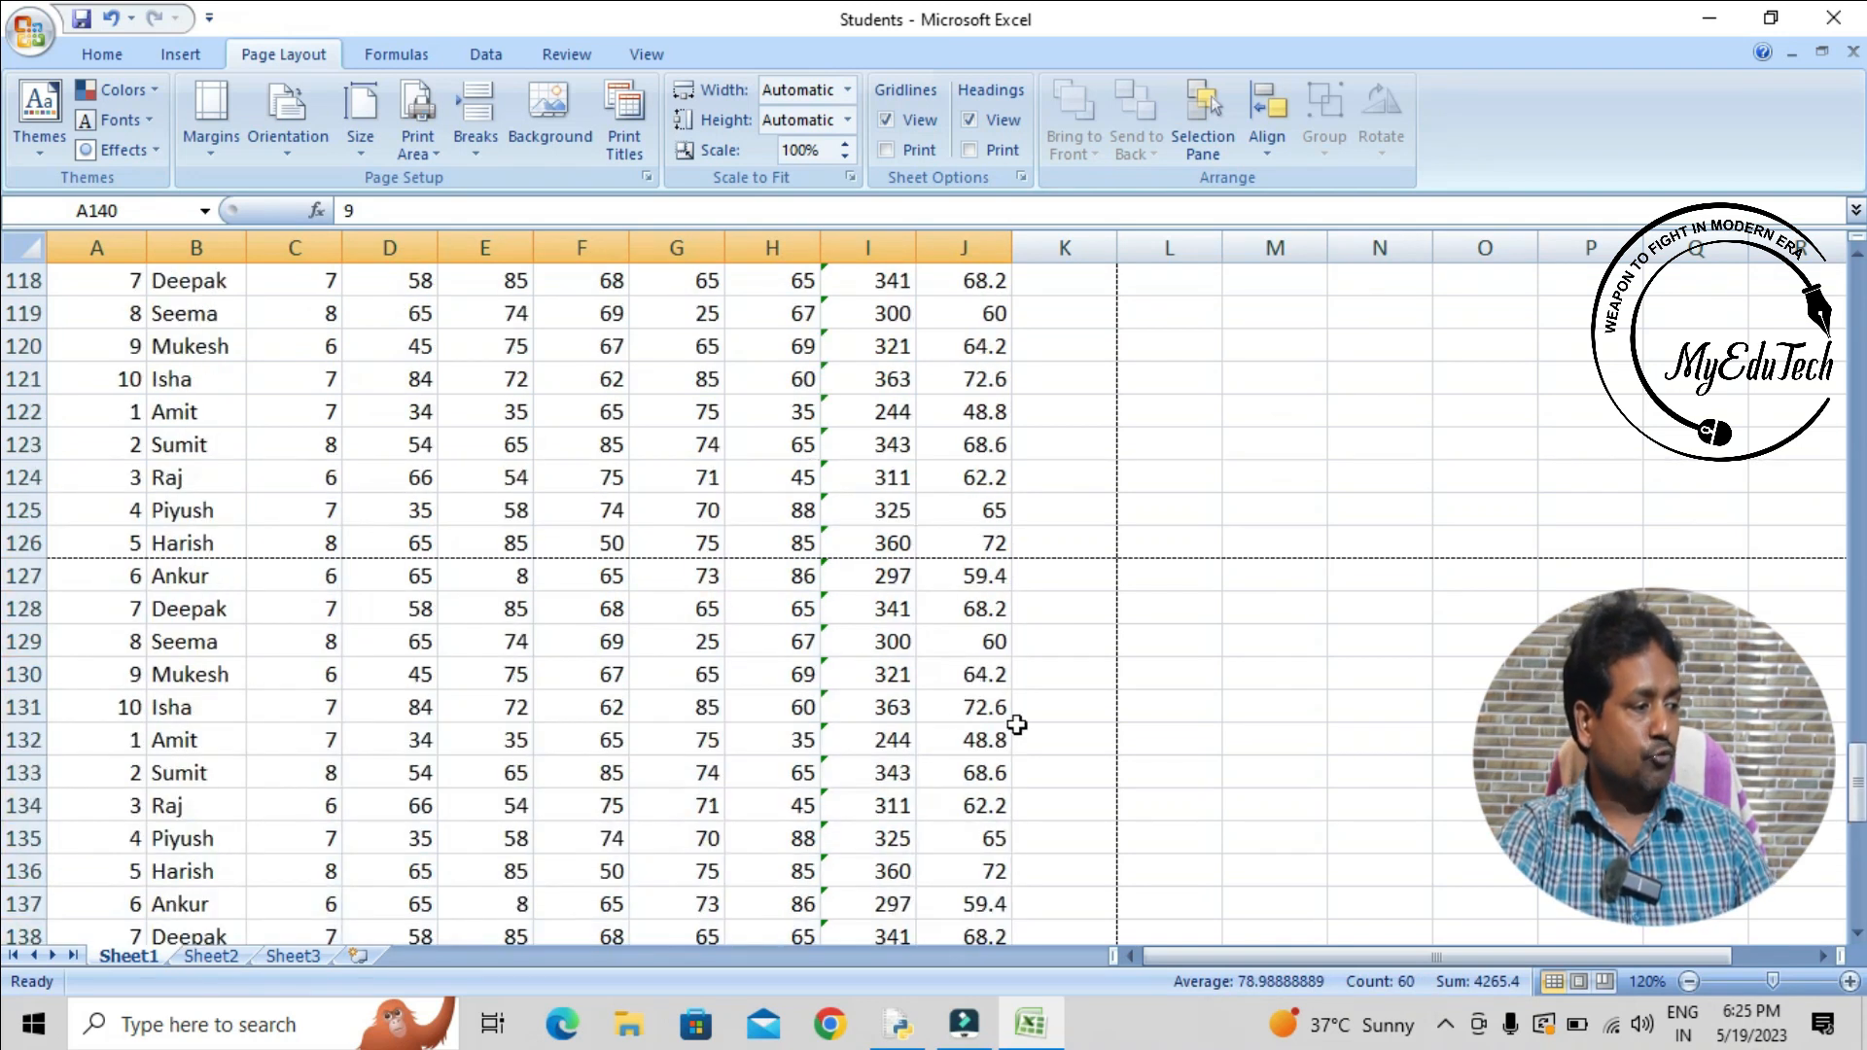
scroll(429, 732, down, 16)
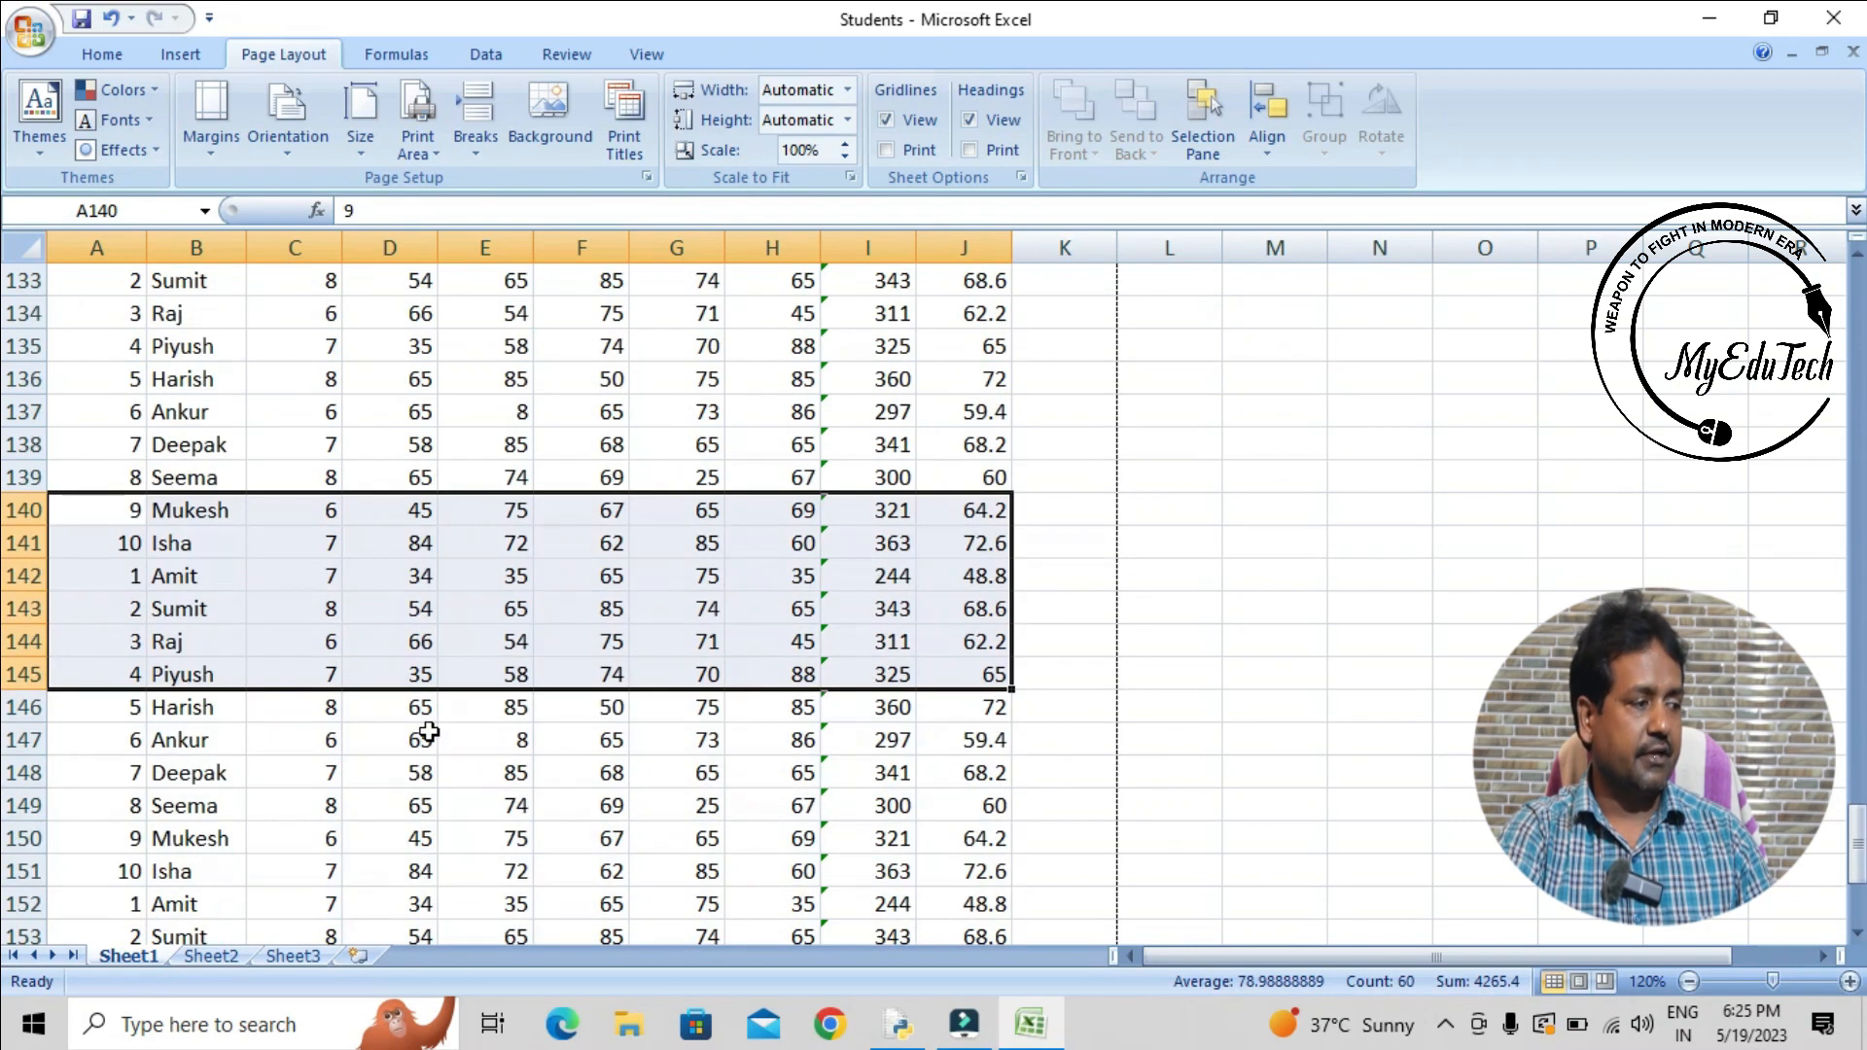
scroll(429, 732, up, 4)
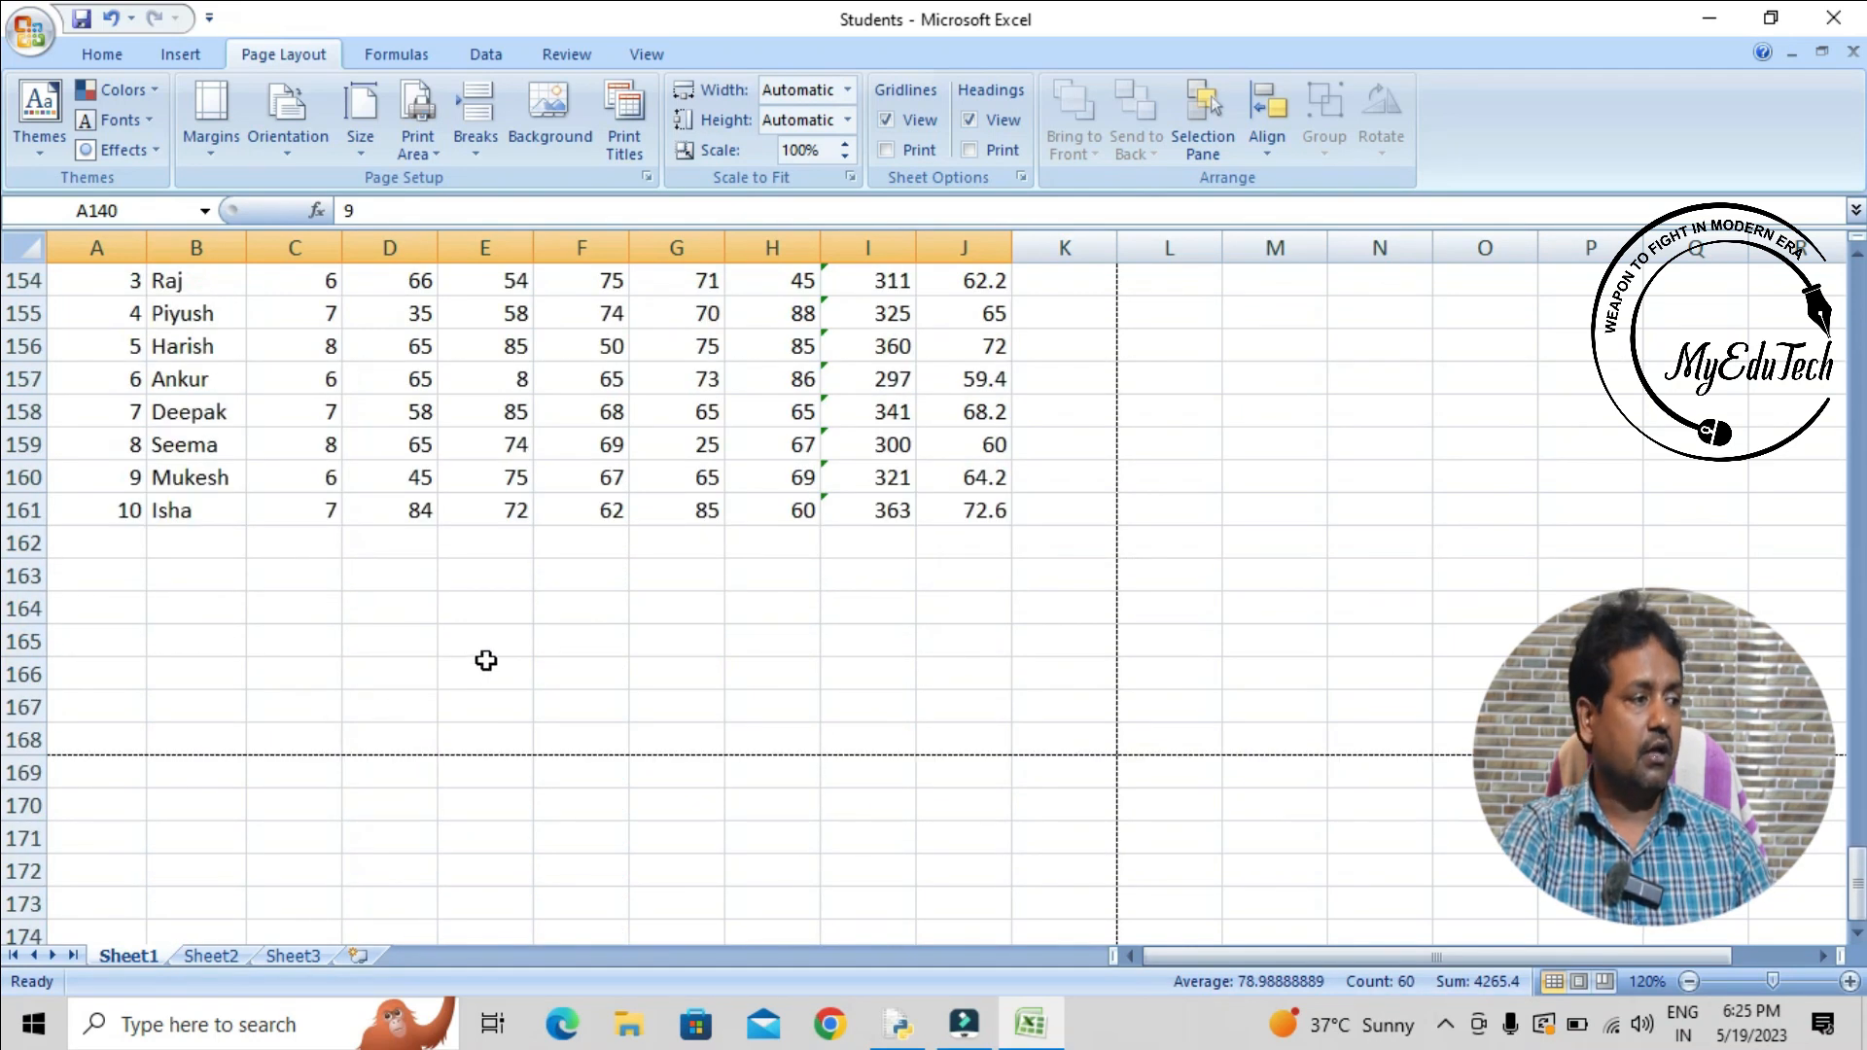
scroll(486, 660, up, 5)
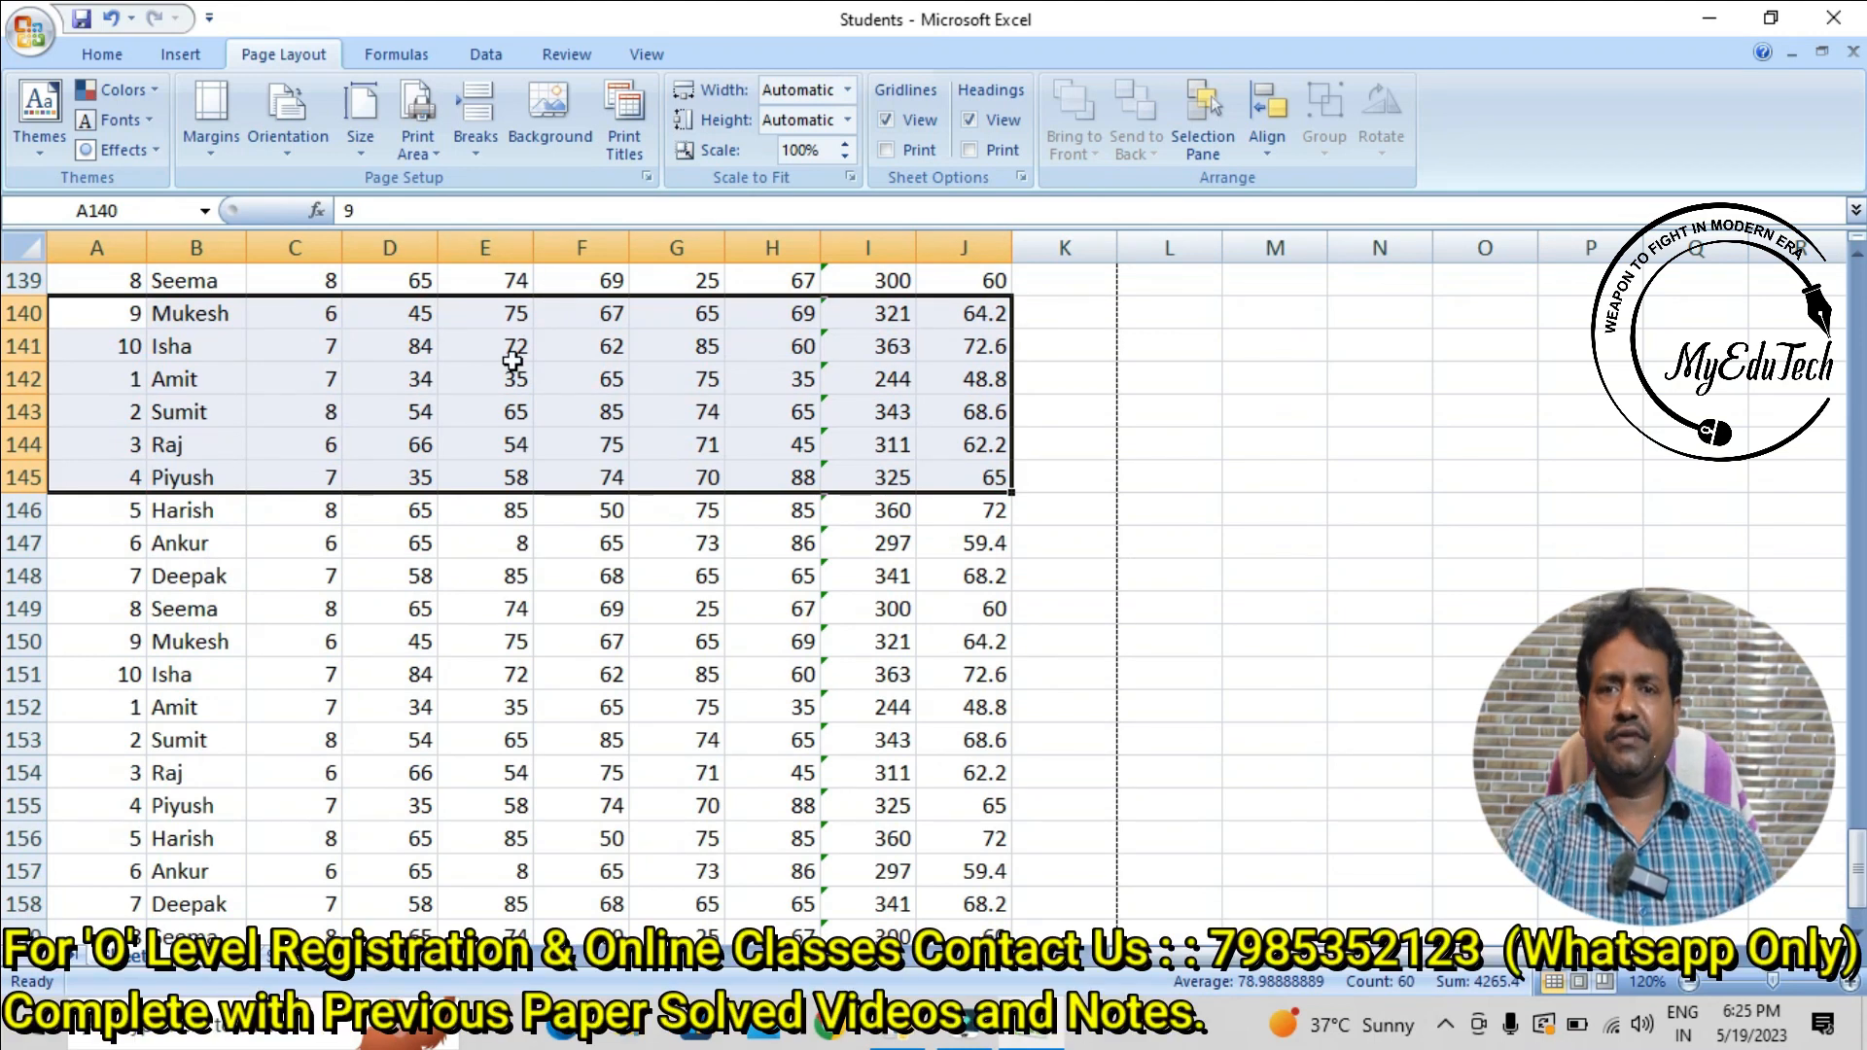
scroll(567, 411, up, 3)
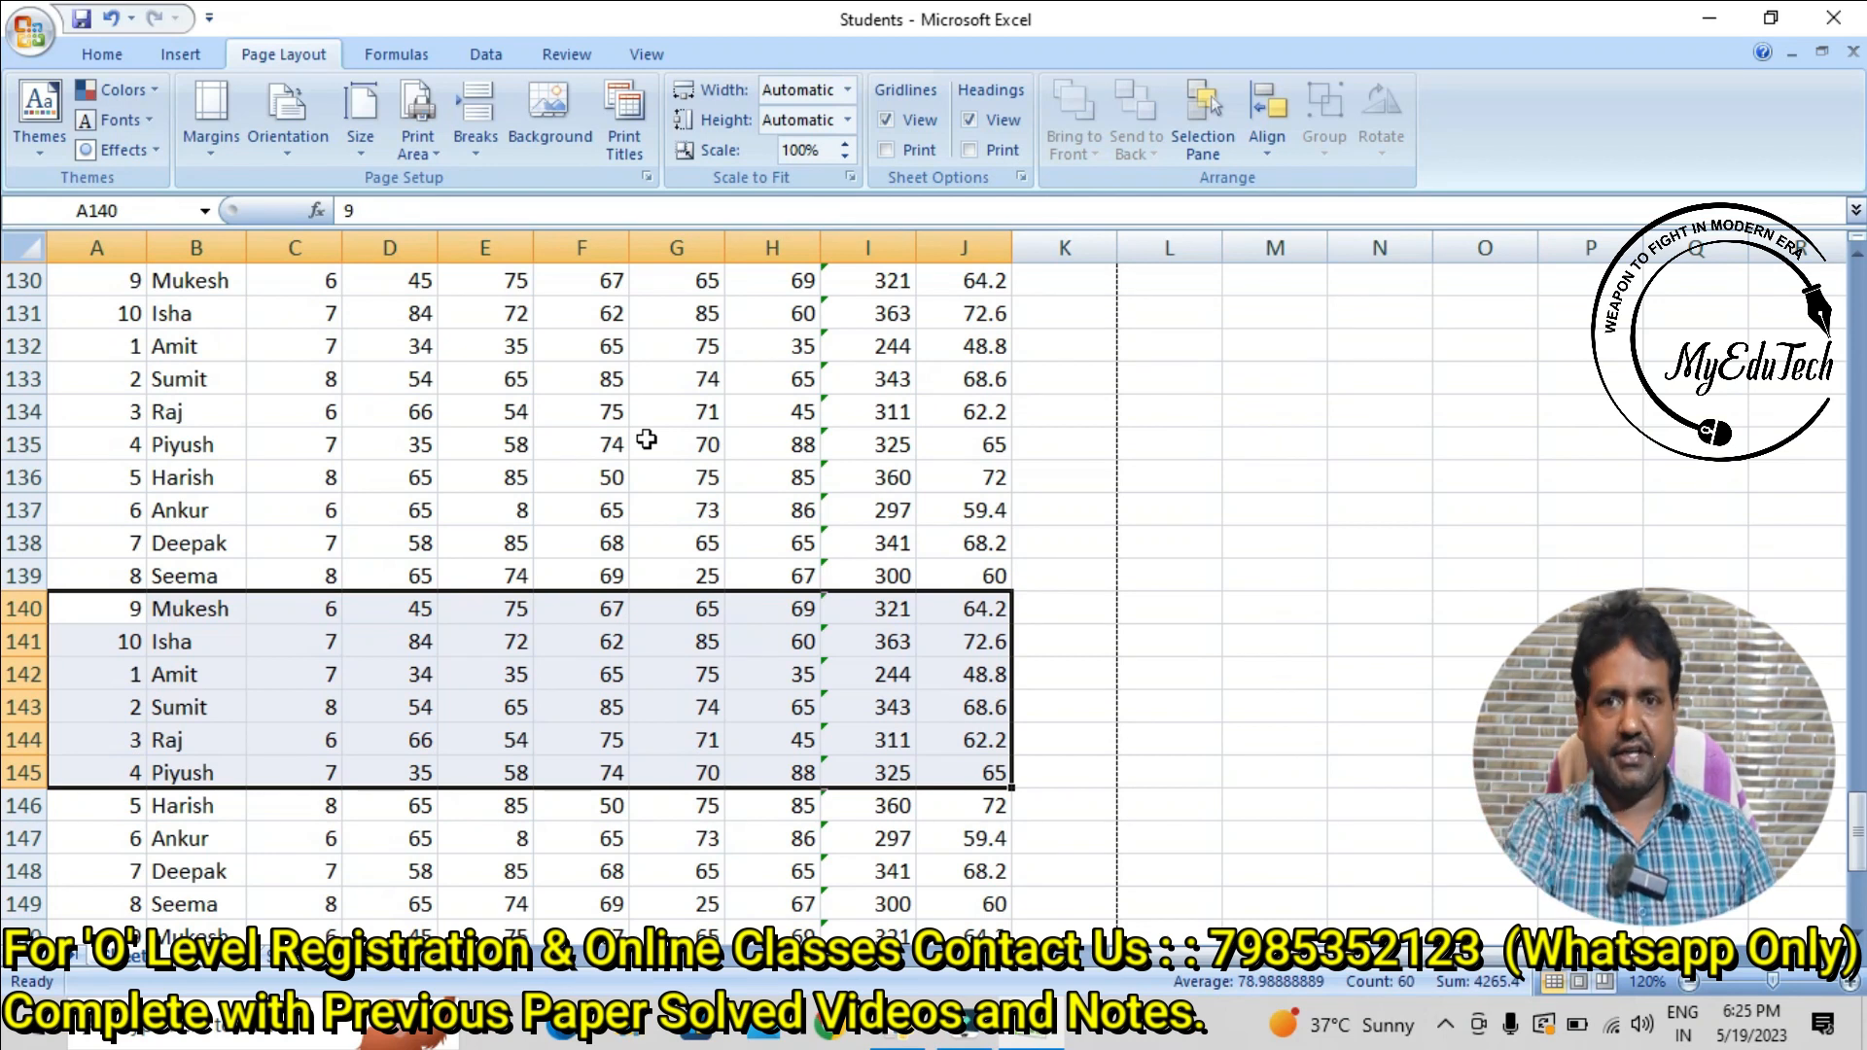
- Set the records in A134:J139 as the sheet's print area
click(647, 439)
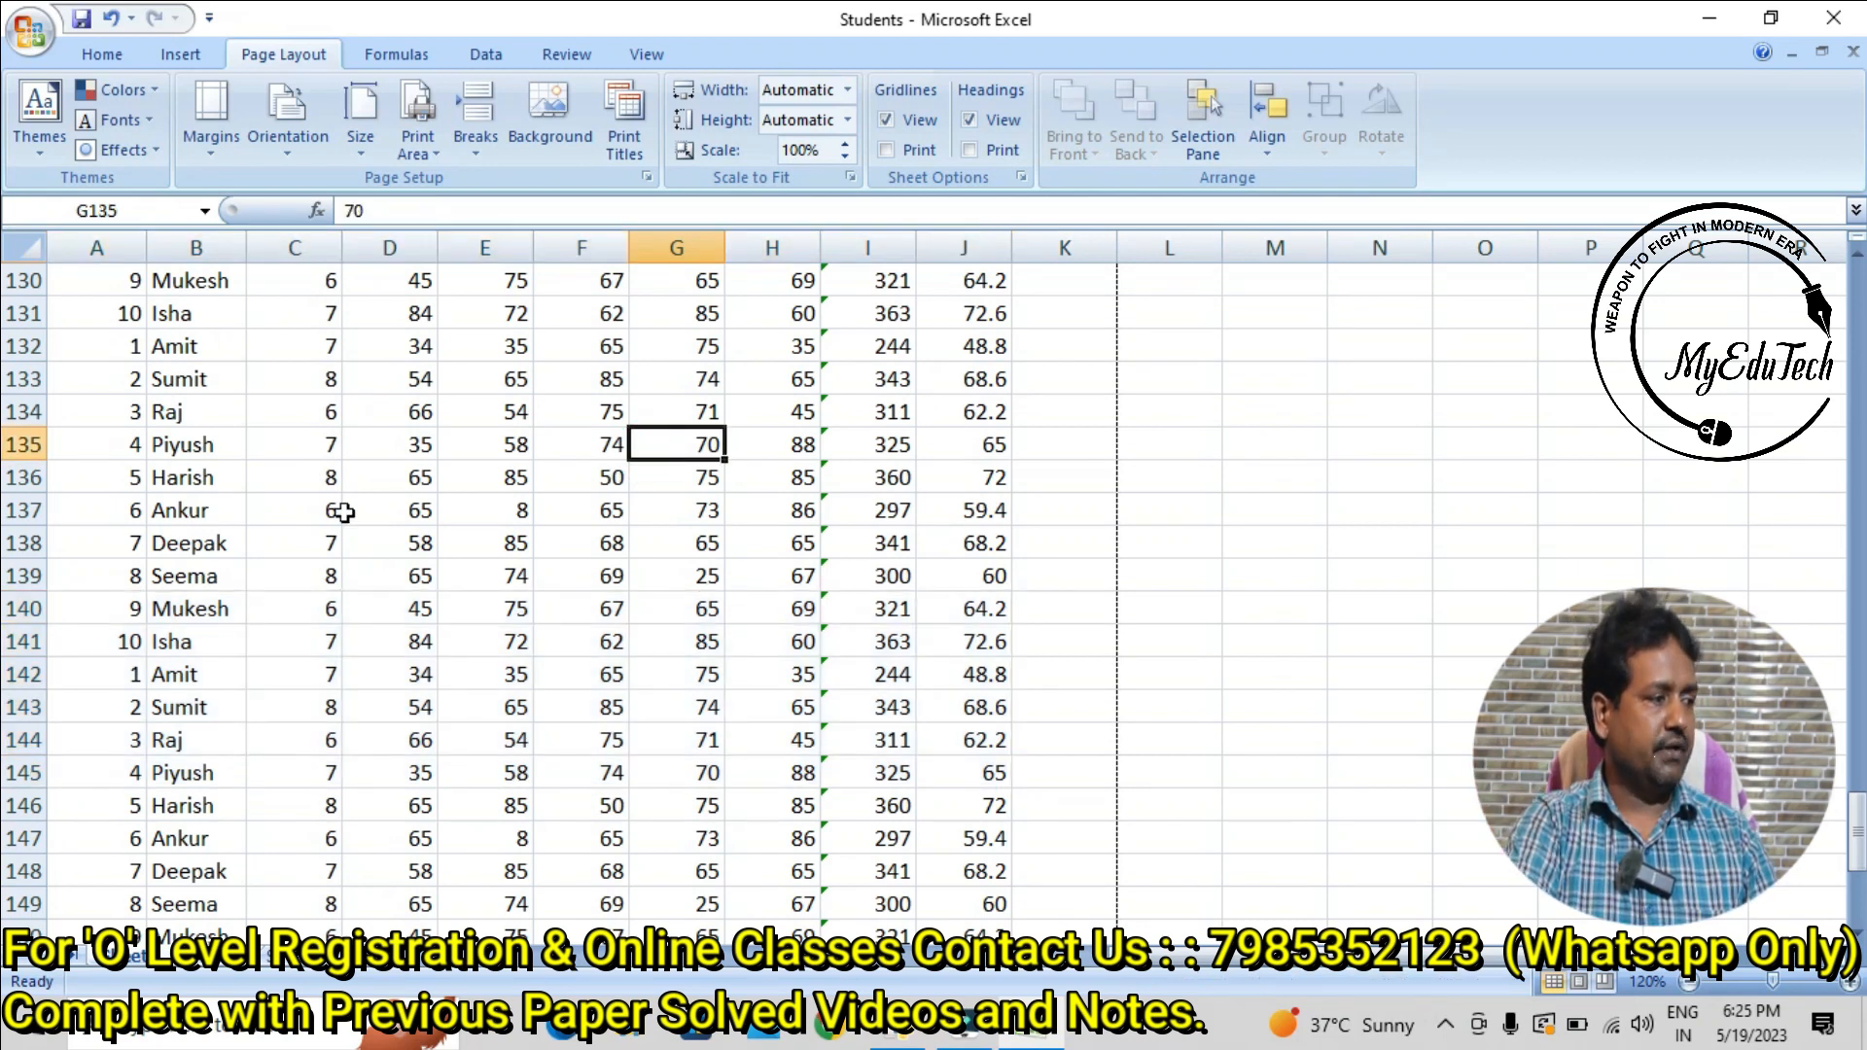
drag(100, 399, 946, 568)
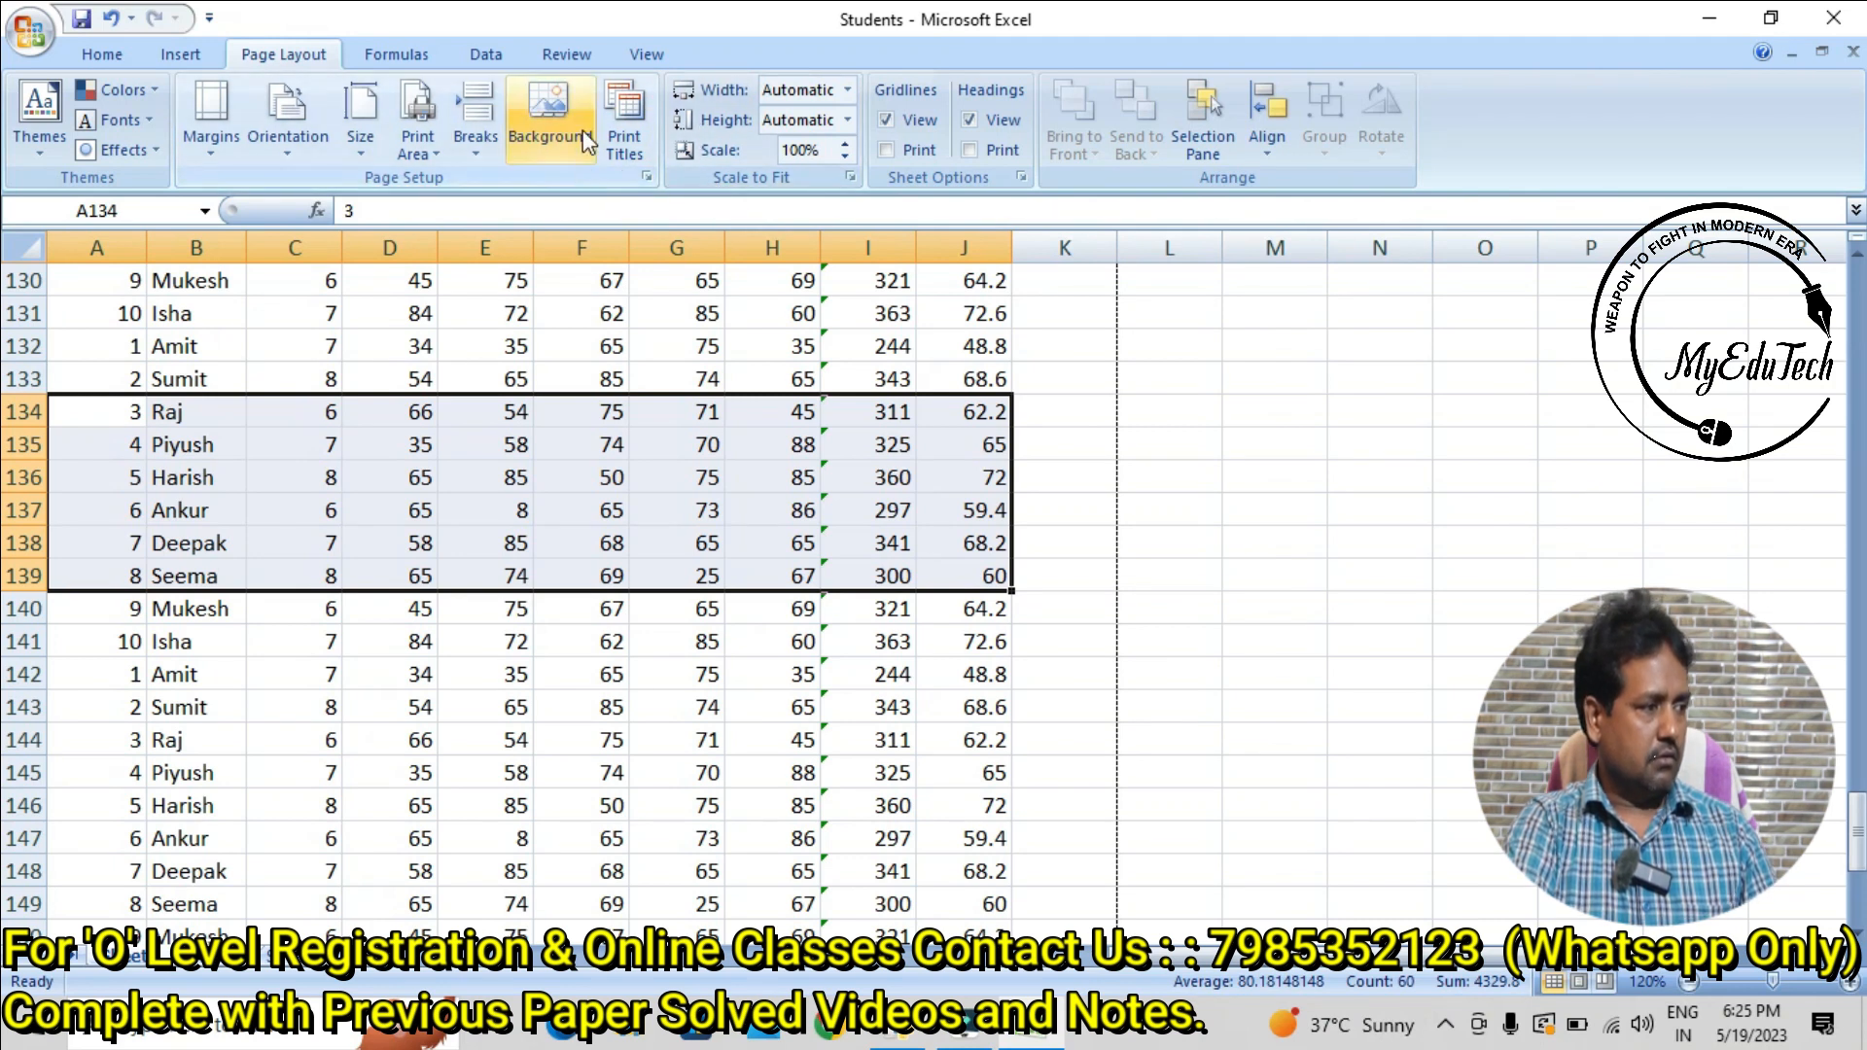
click(421, 141)
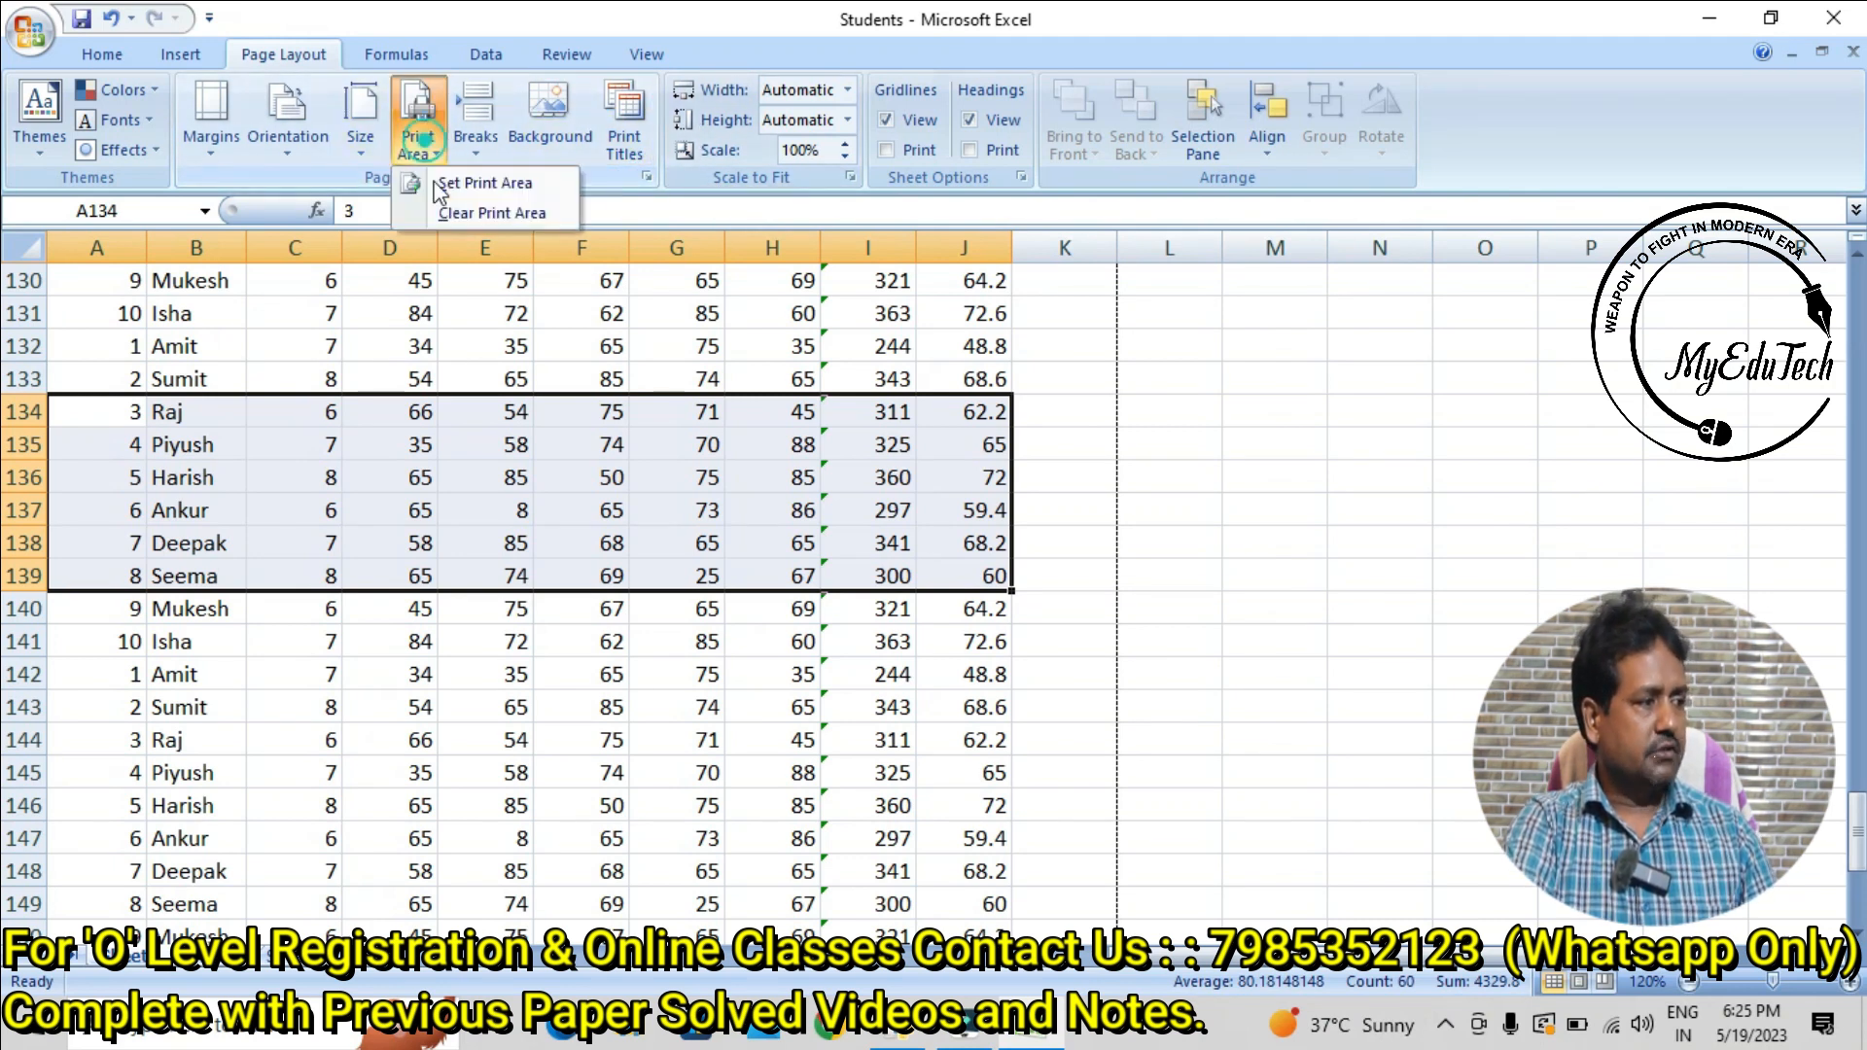
click(447, 184)
click(553, 471)
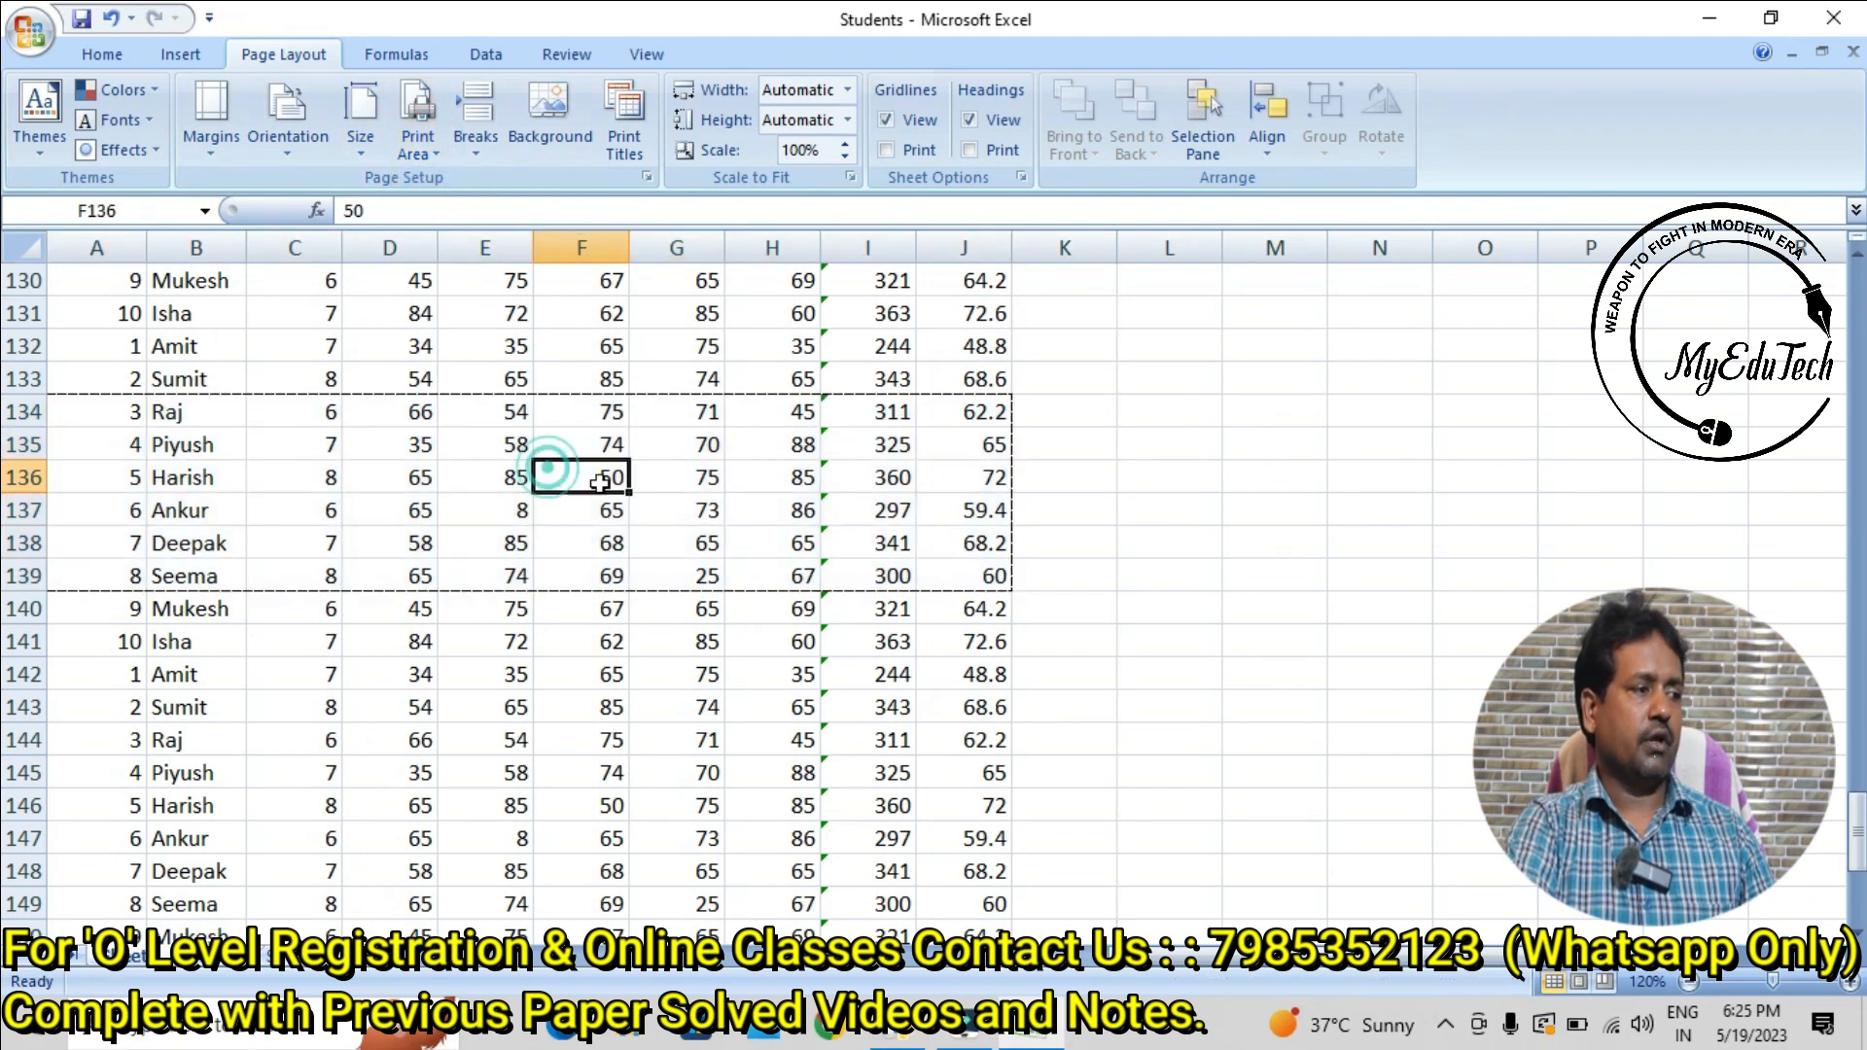
click(789, 515)
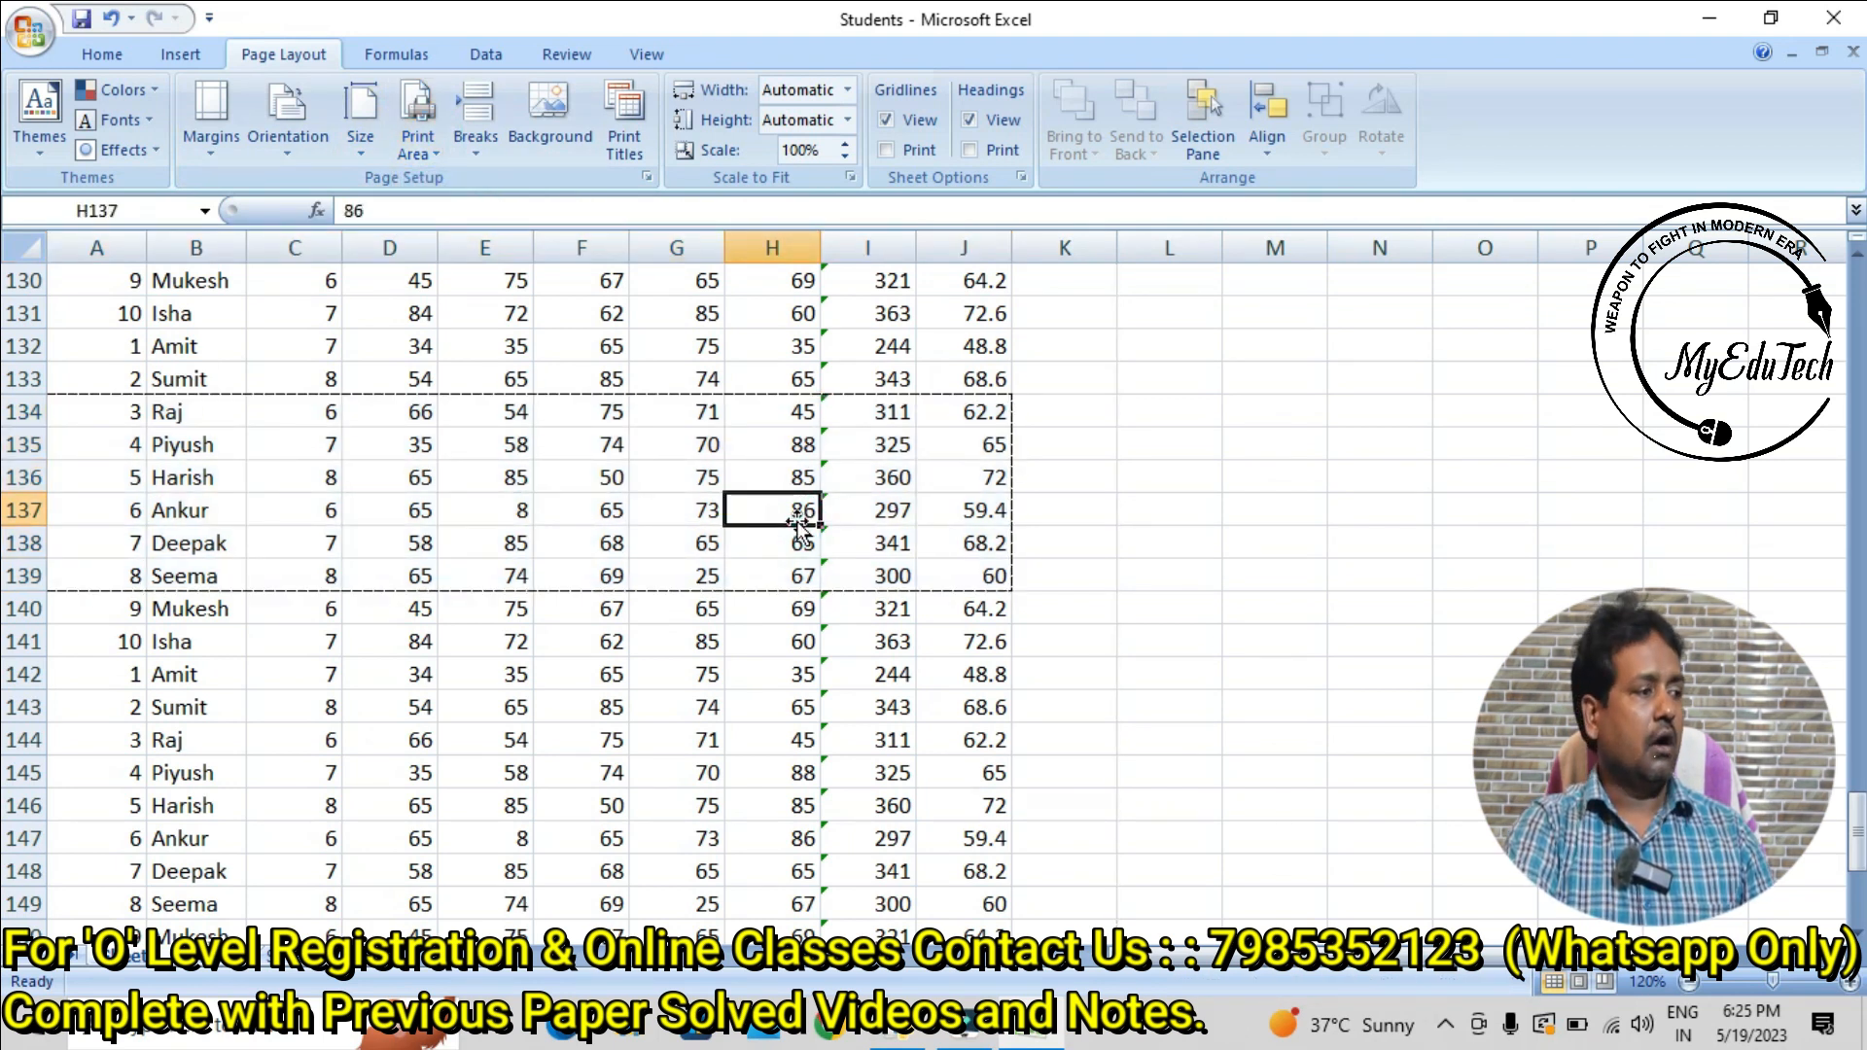
click(406, 474)
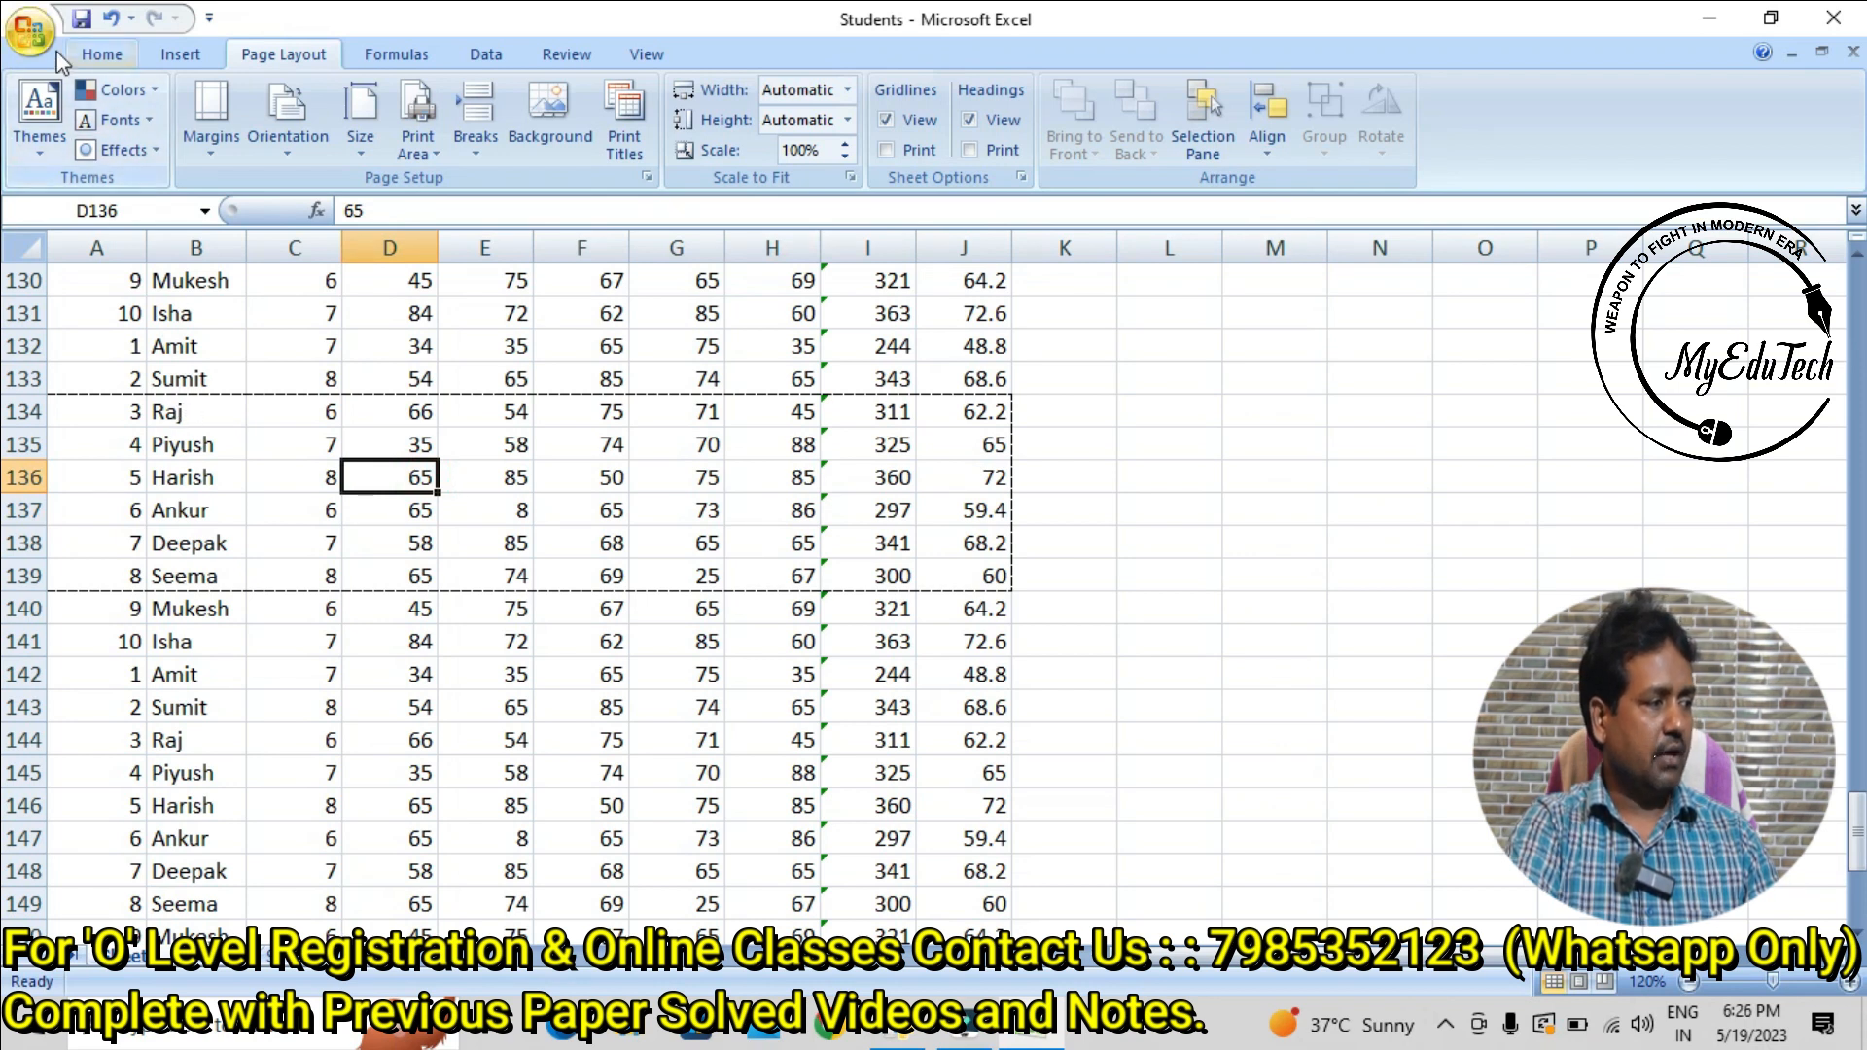
- Check the print area in a zoomed print preview and return to the worksheet
click(33, 41)
mouse_move(145, 334)
click(242, 264)
click(799, 350)
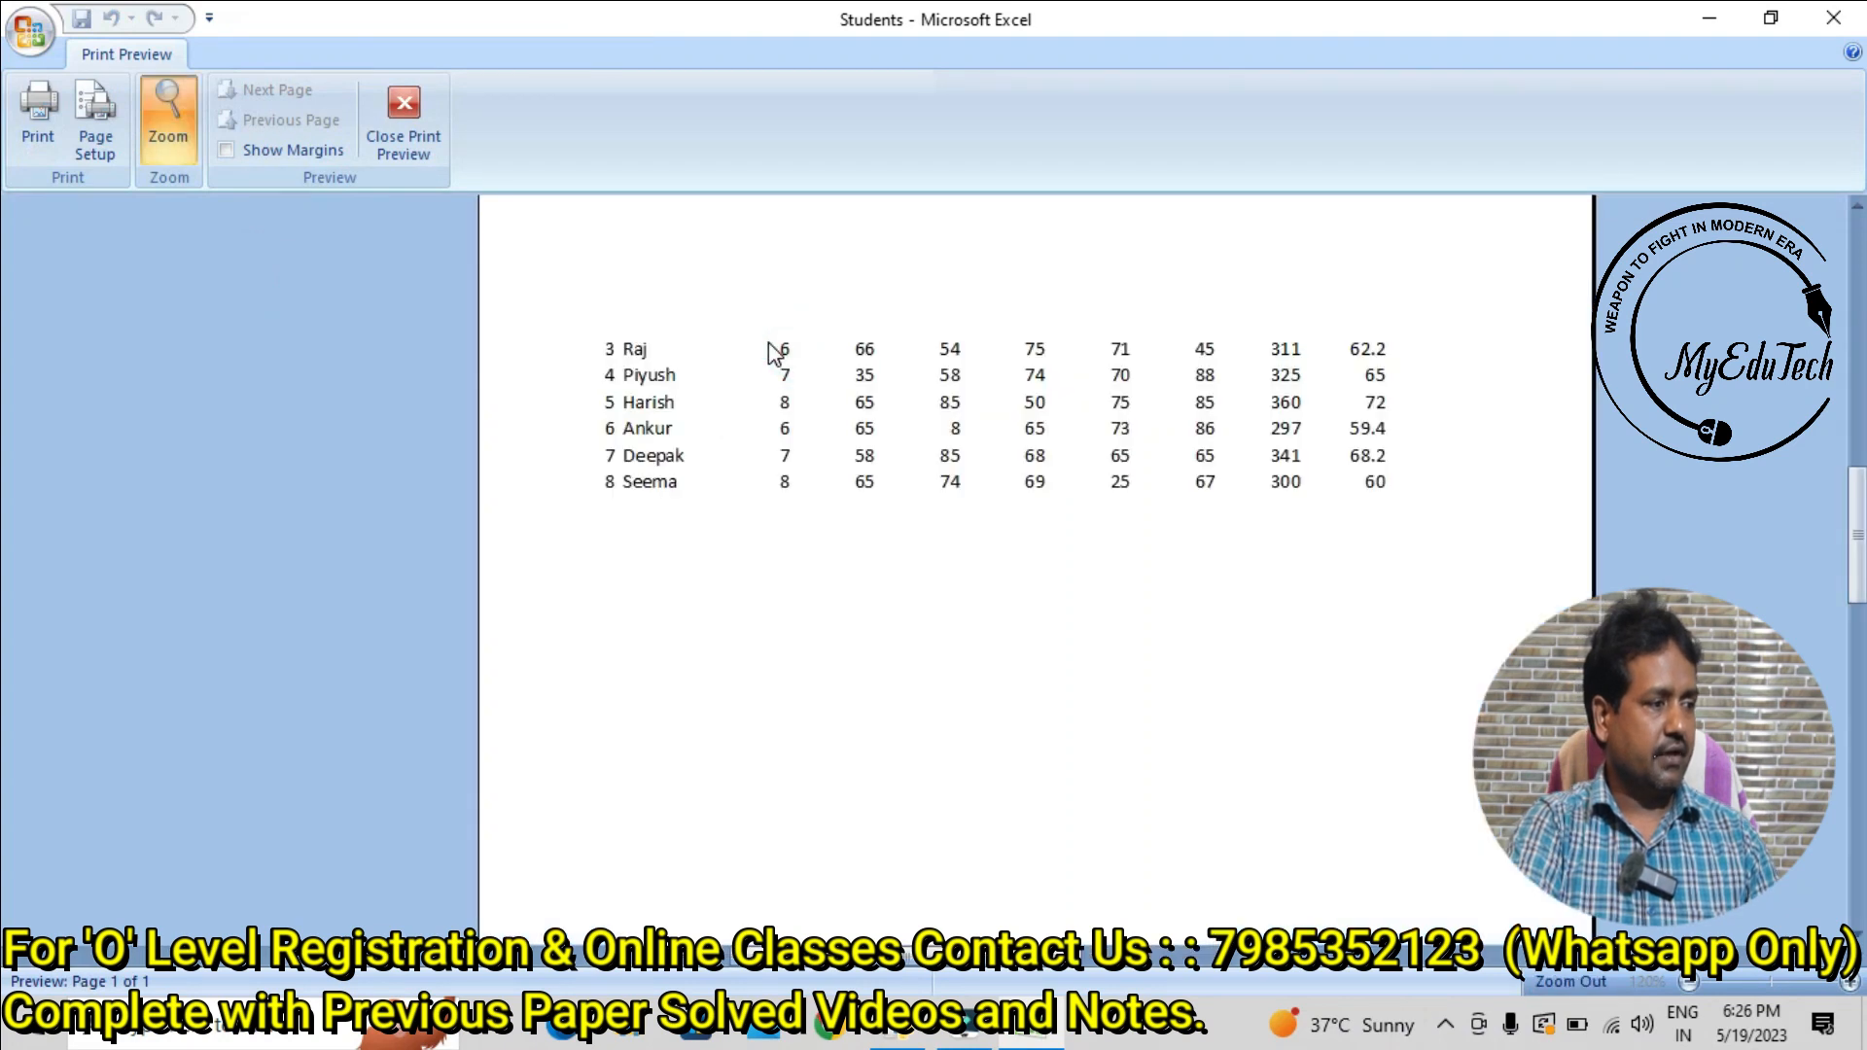
click(739, 350)
click(713, 347)
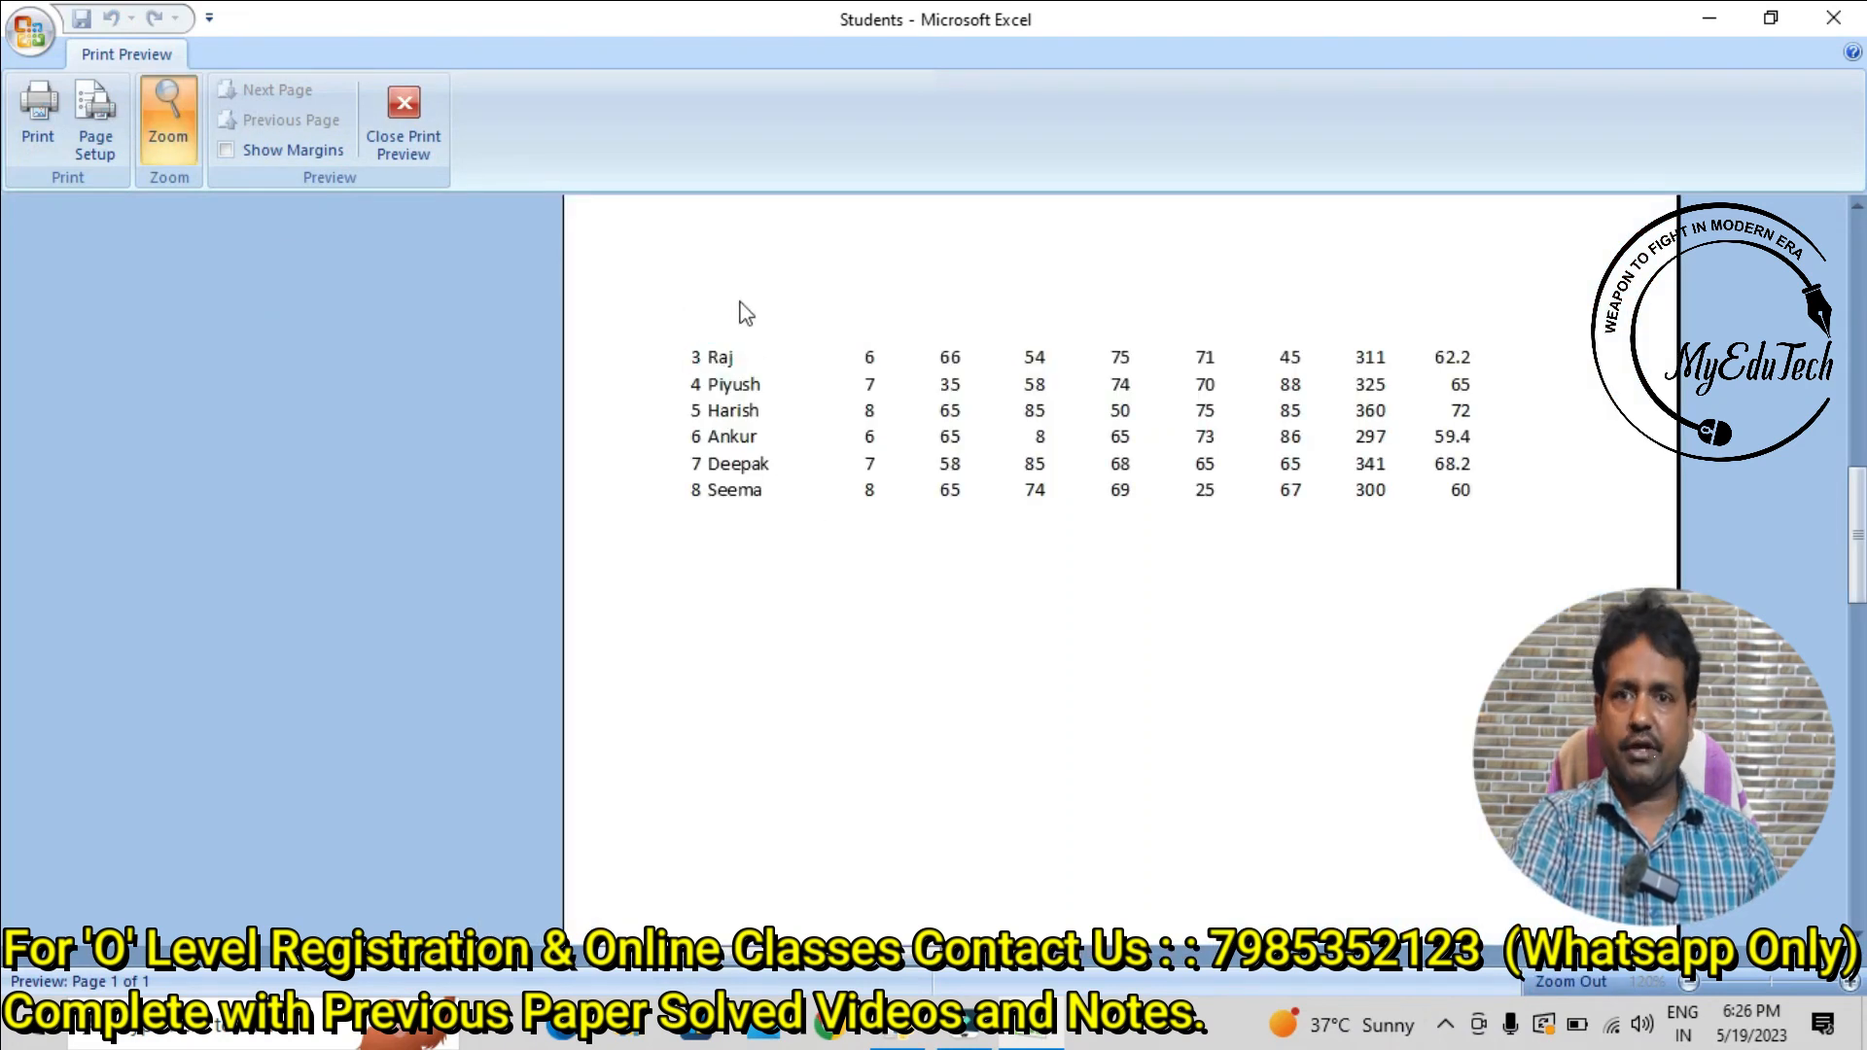
click(402, 115)
click(726, 446)
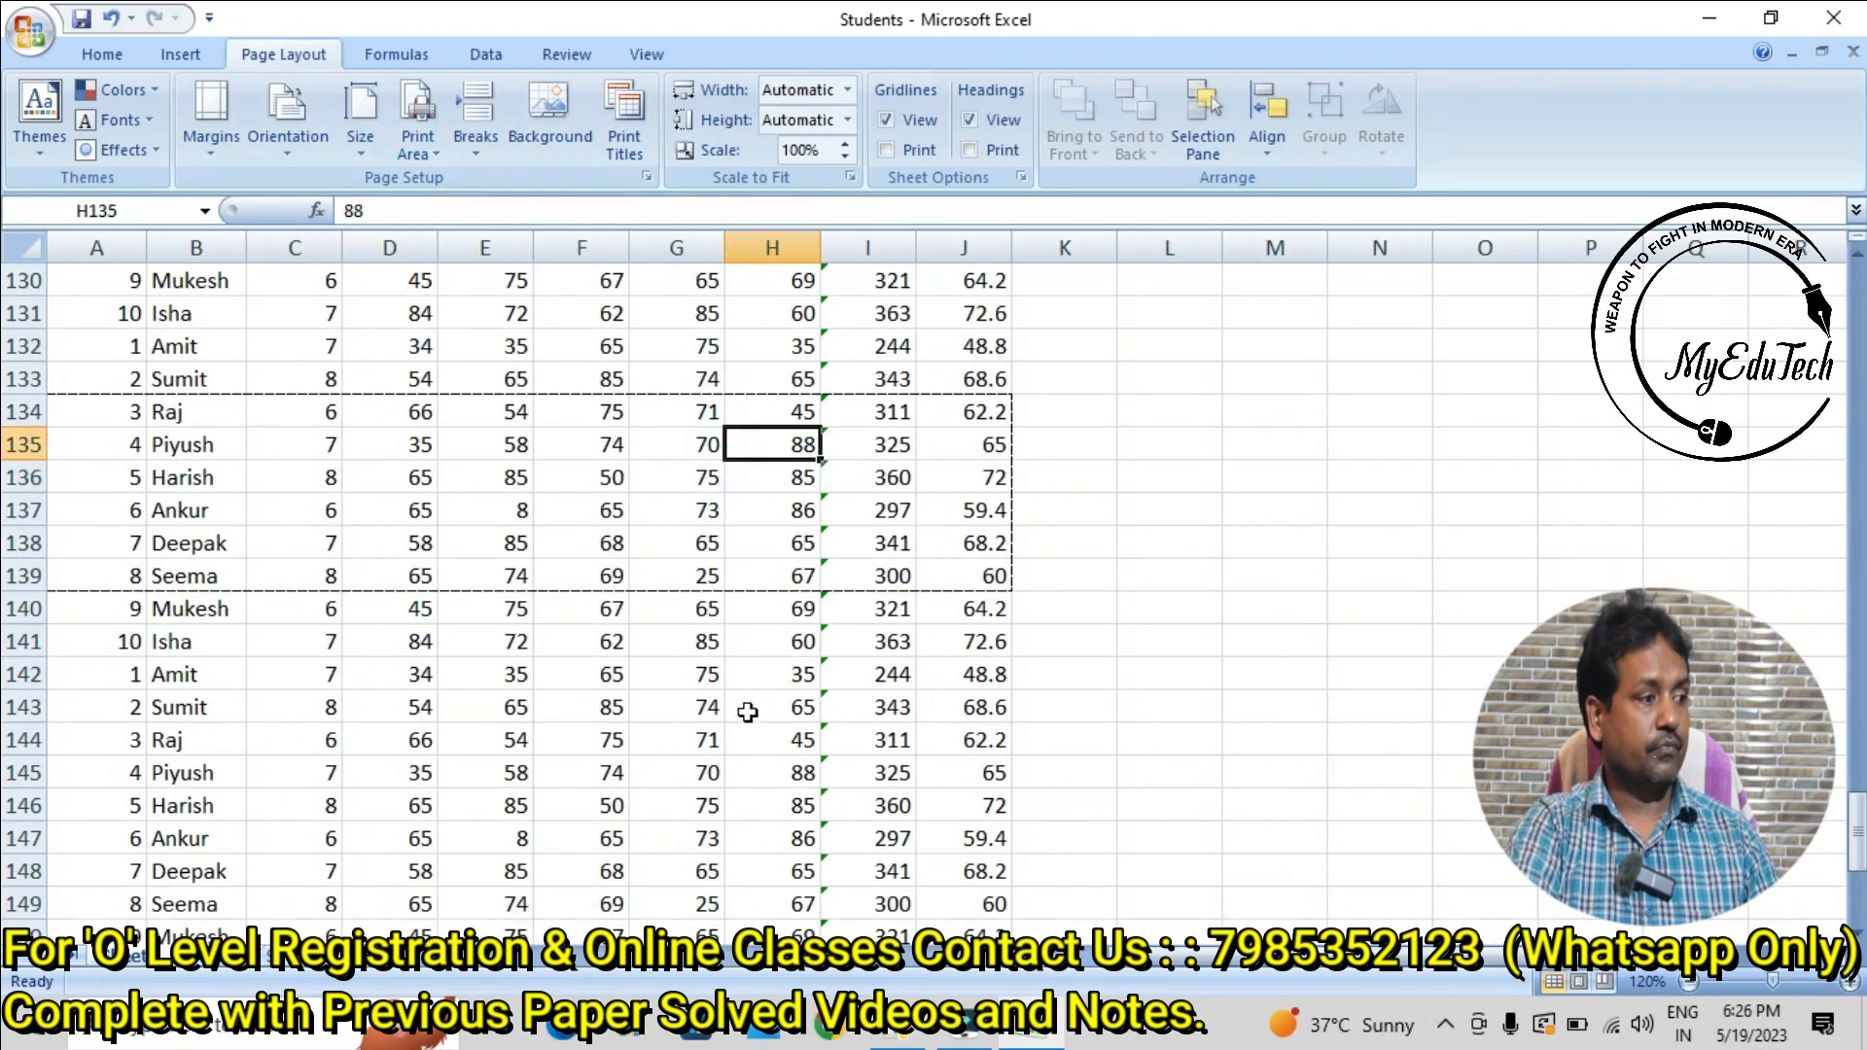
click(759, 701)
click(783, 510)
click(608, 510)
click(454, 483)
click(136, 414)
click(303, 474)
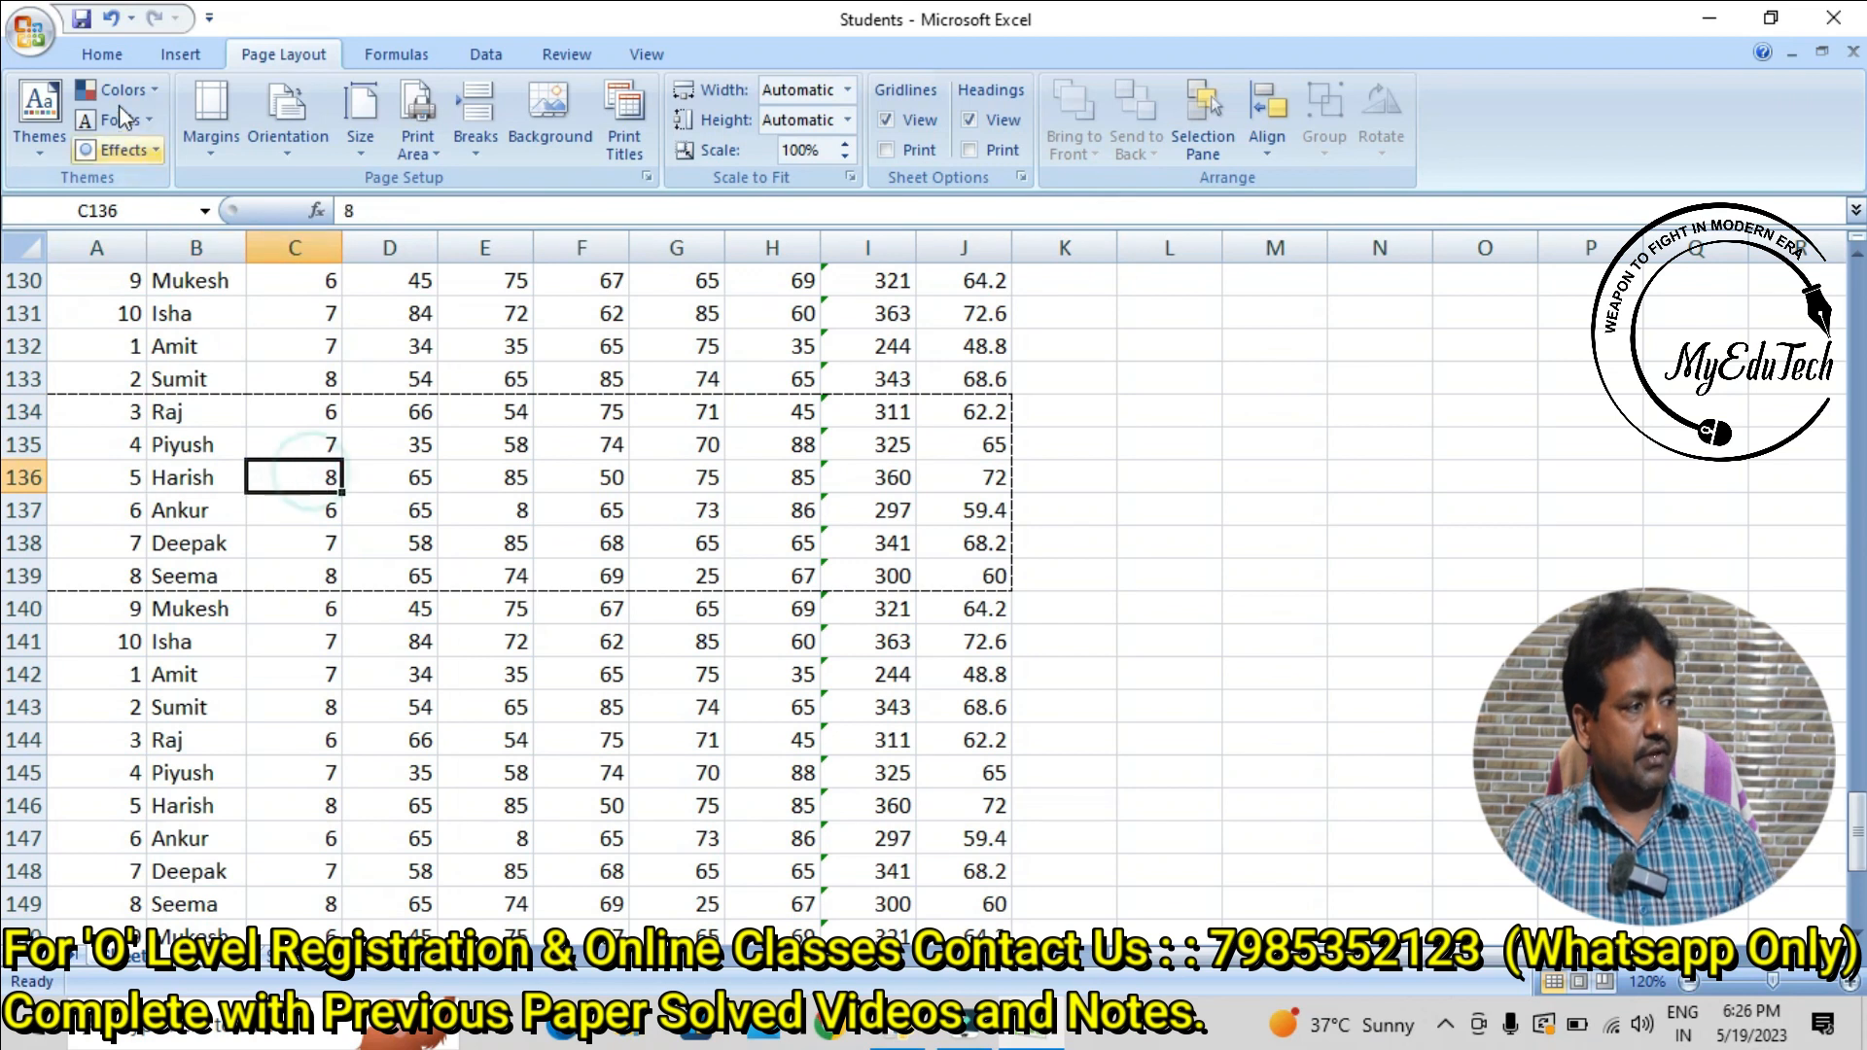
- Recheck the print area over the records in rows 134 to 139 in print preview and return to the worksheet
click(29, 32)
click(775, 505)
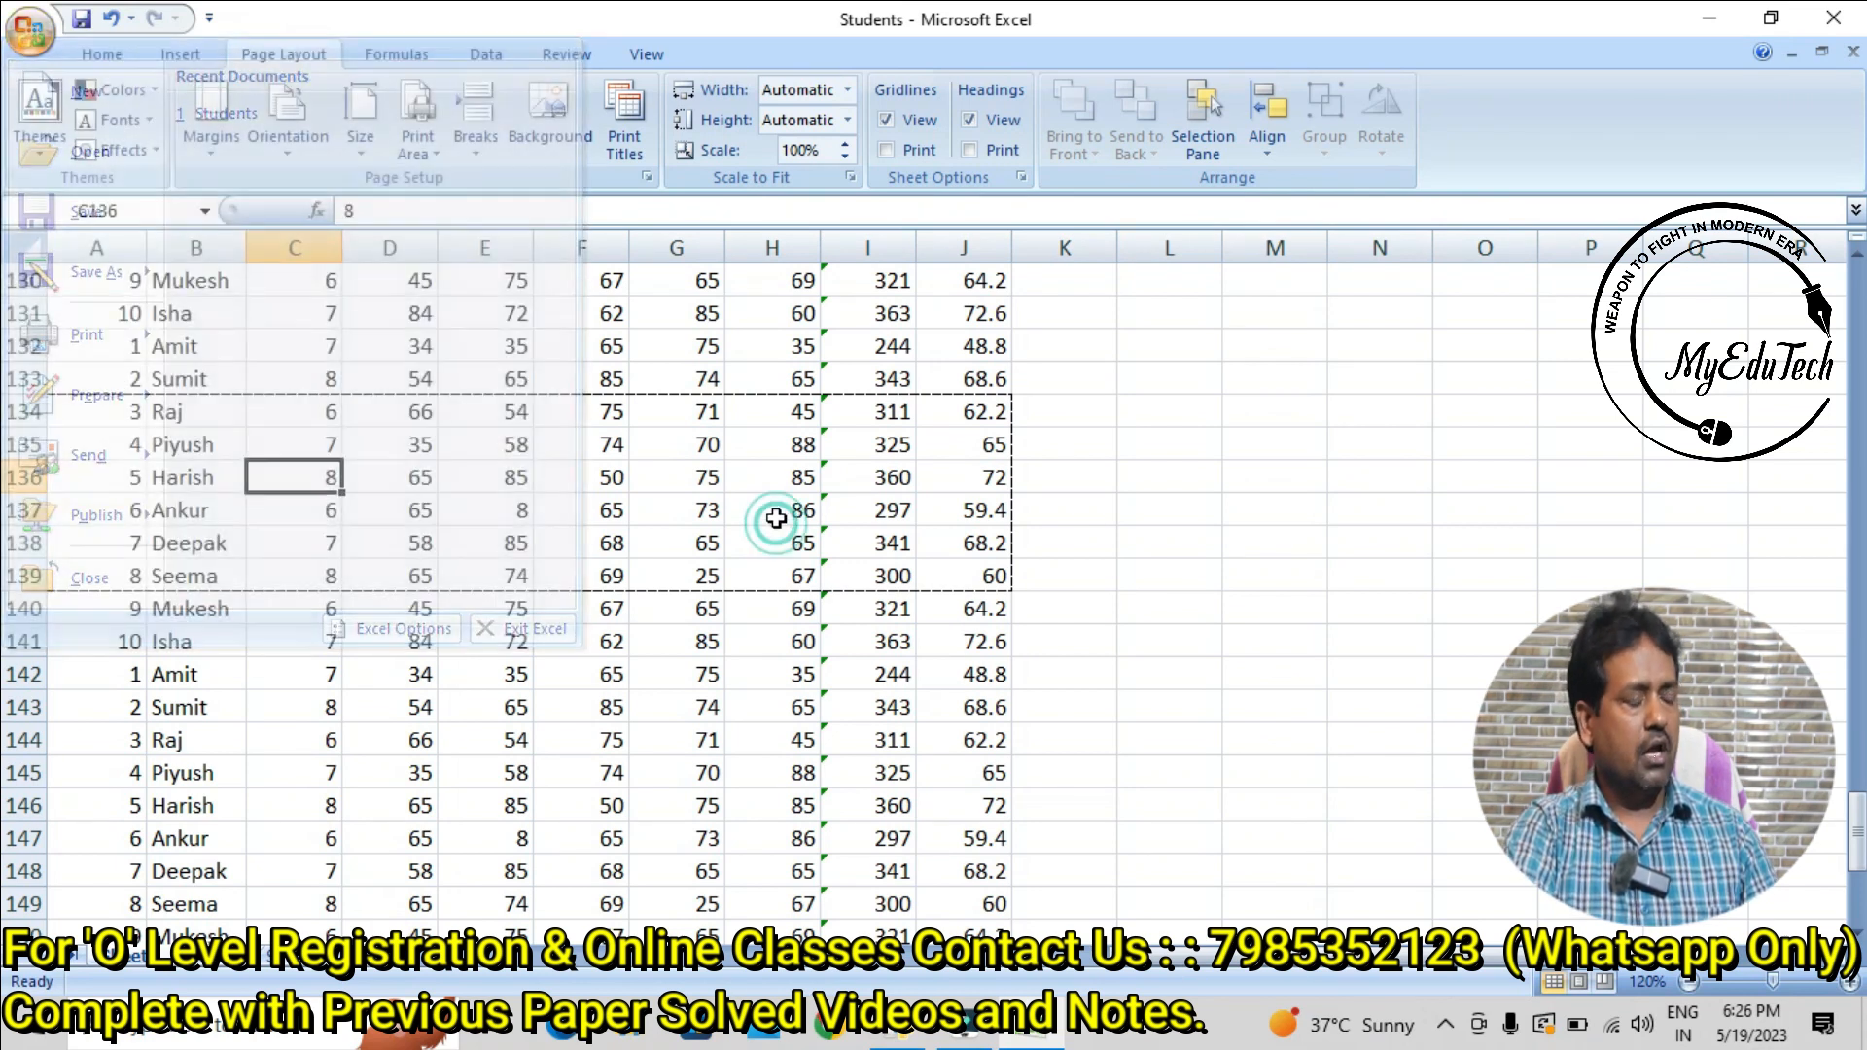
click(563, 510)
drag(210, 412, 231, 581)
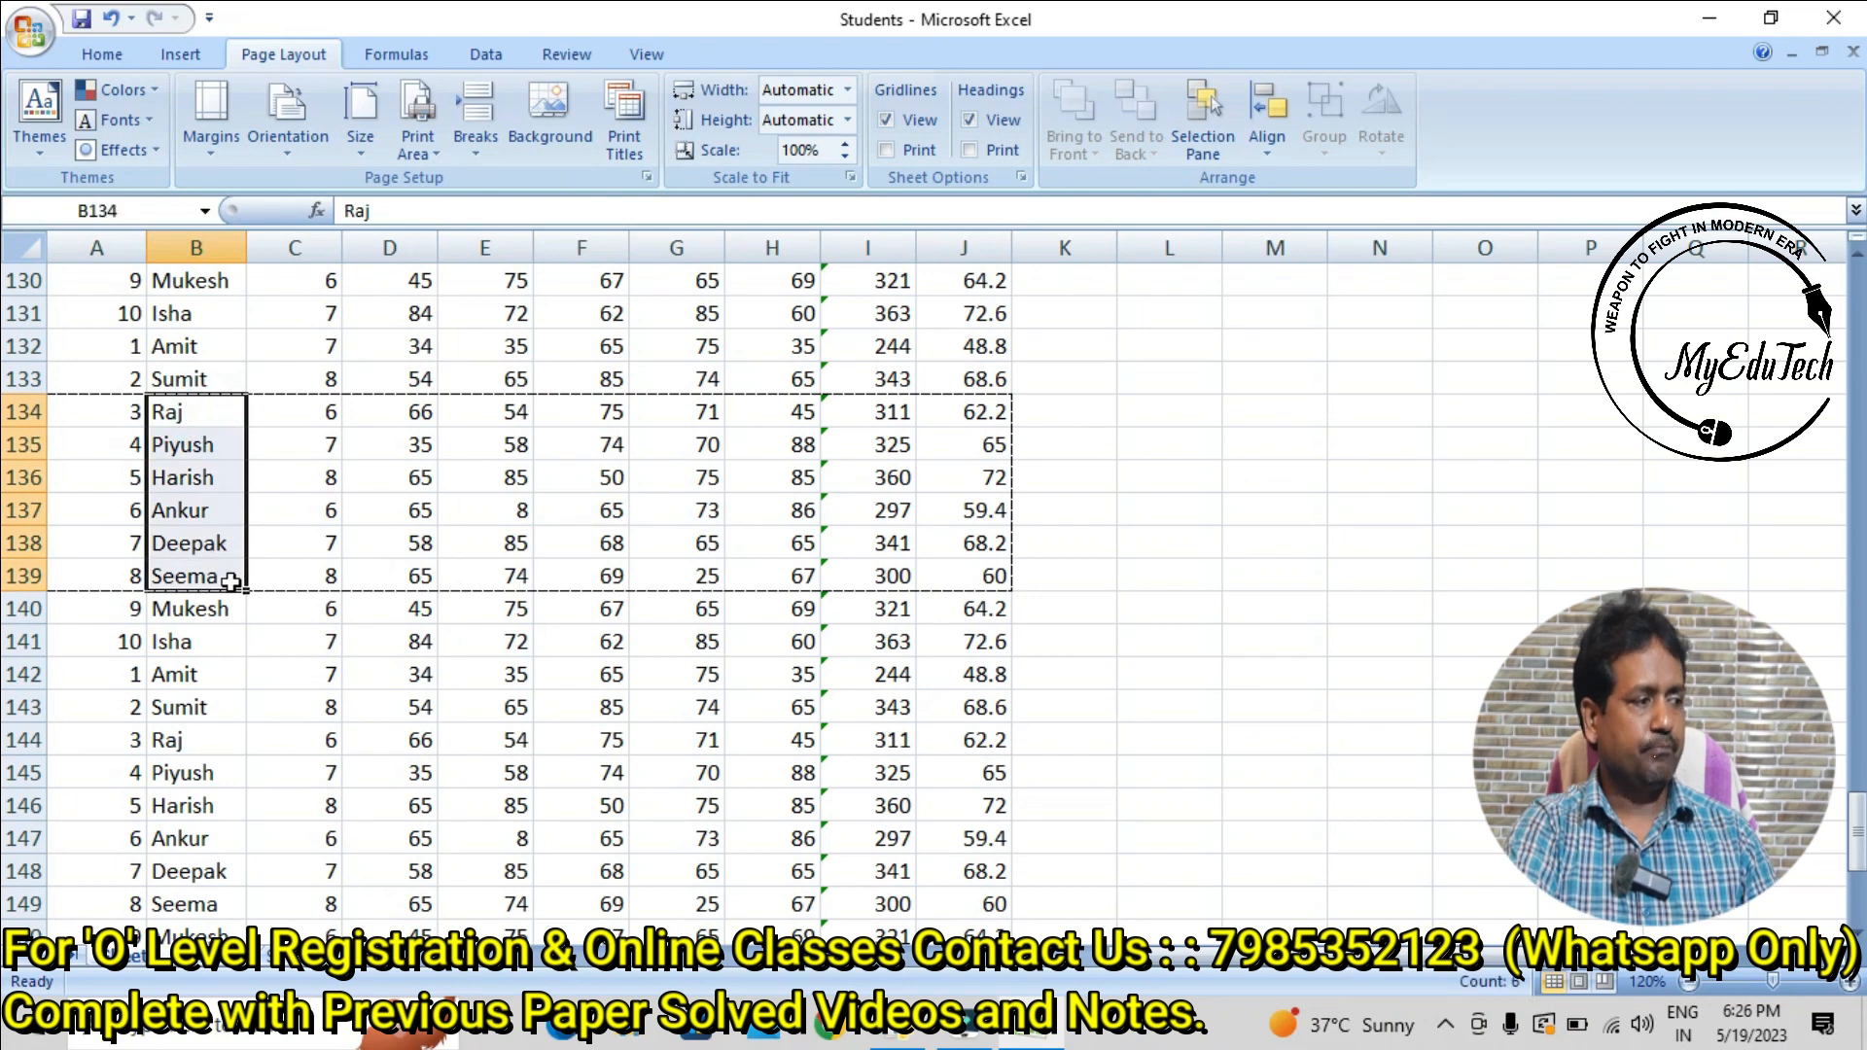
click(510, 536)
click(29, 32)
mouse_move(95, 331)
click(275, 283)
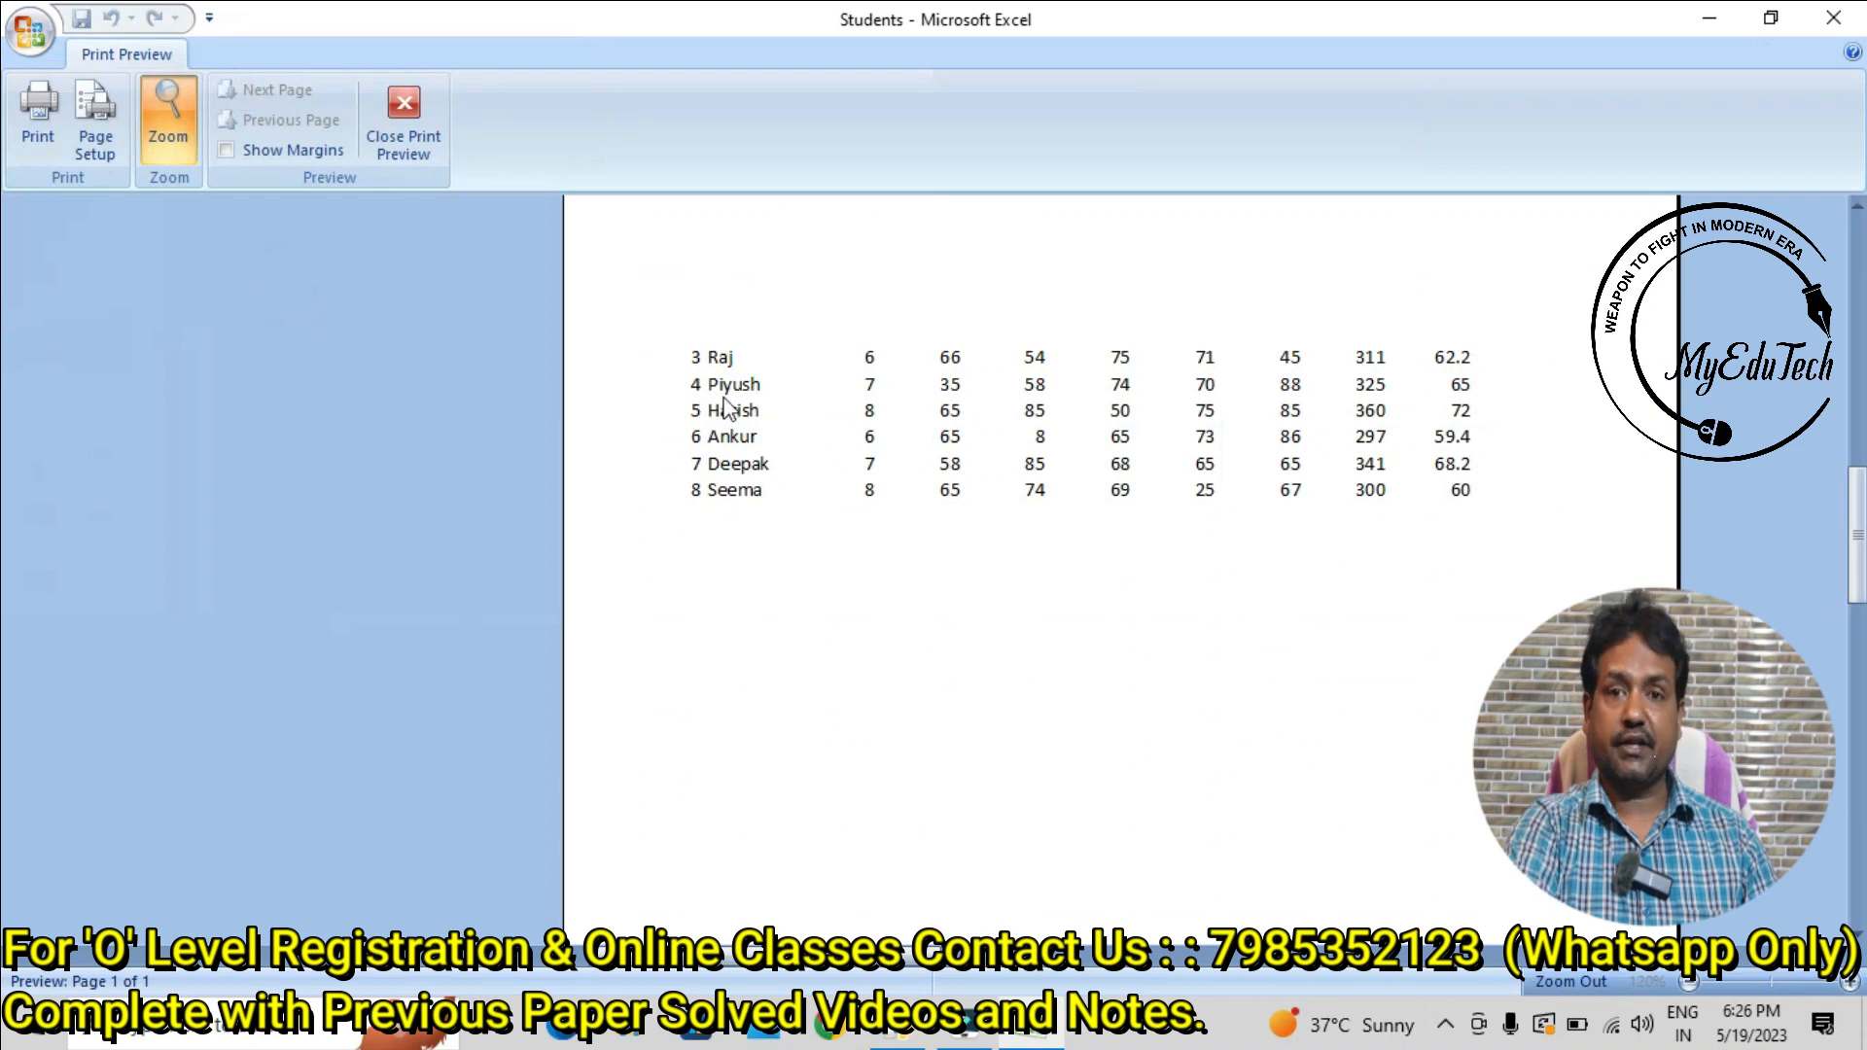
click(403, 127)
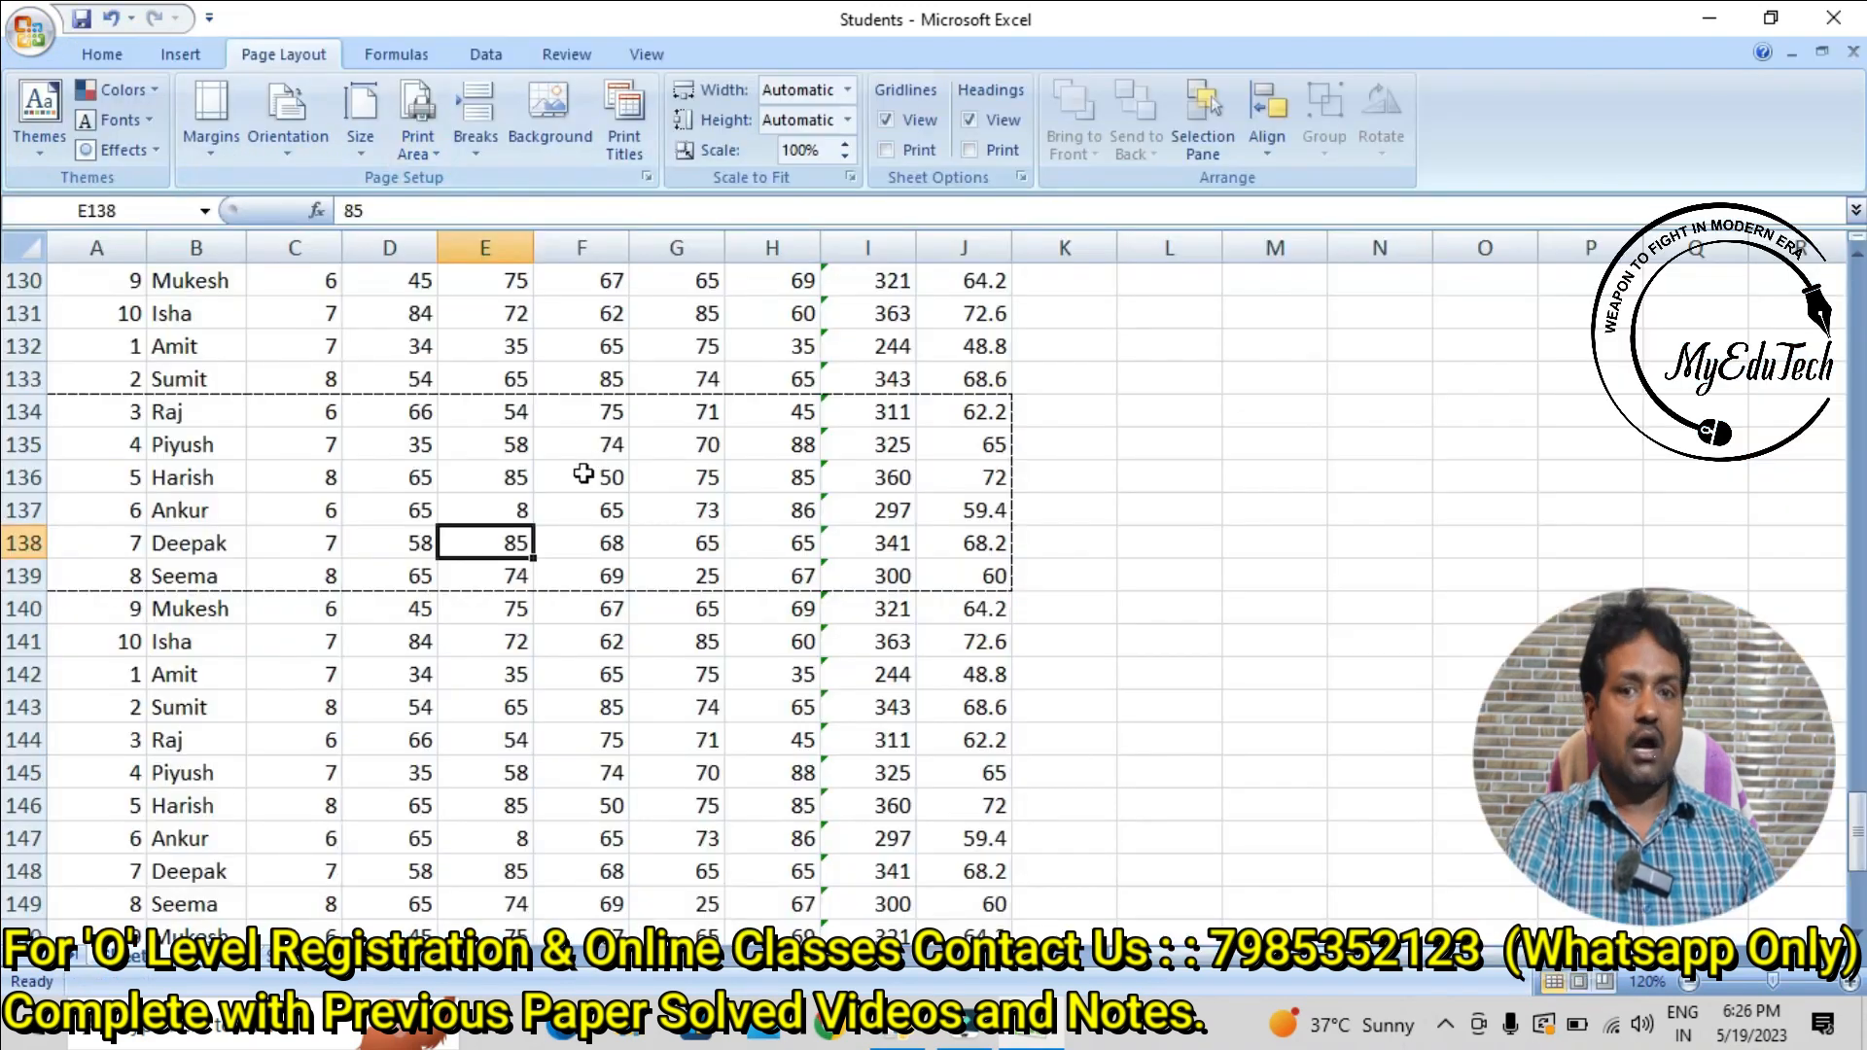
- Clear the print area set around the records in rows 134 to 139
click(582, 478)
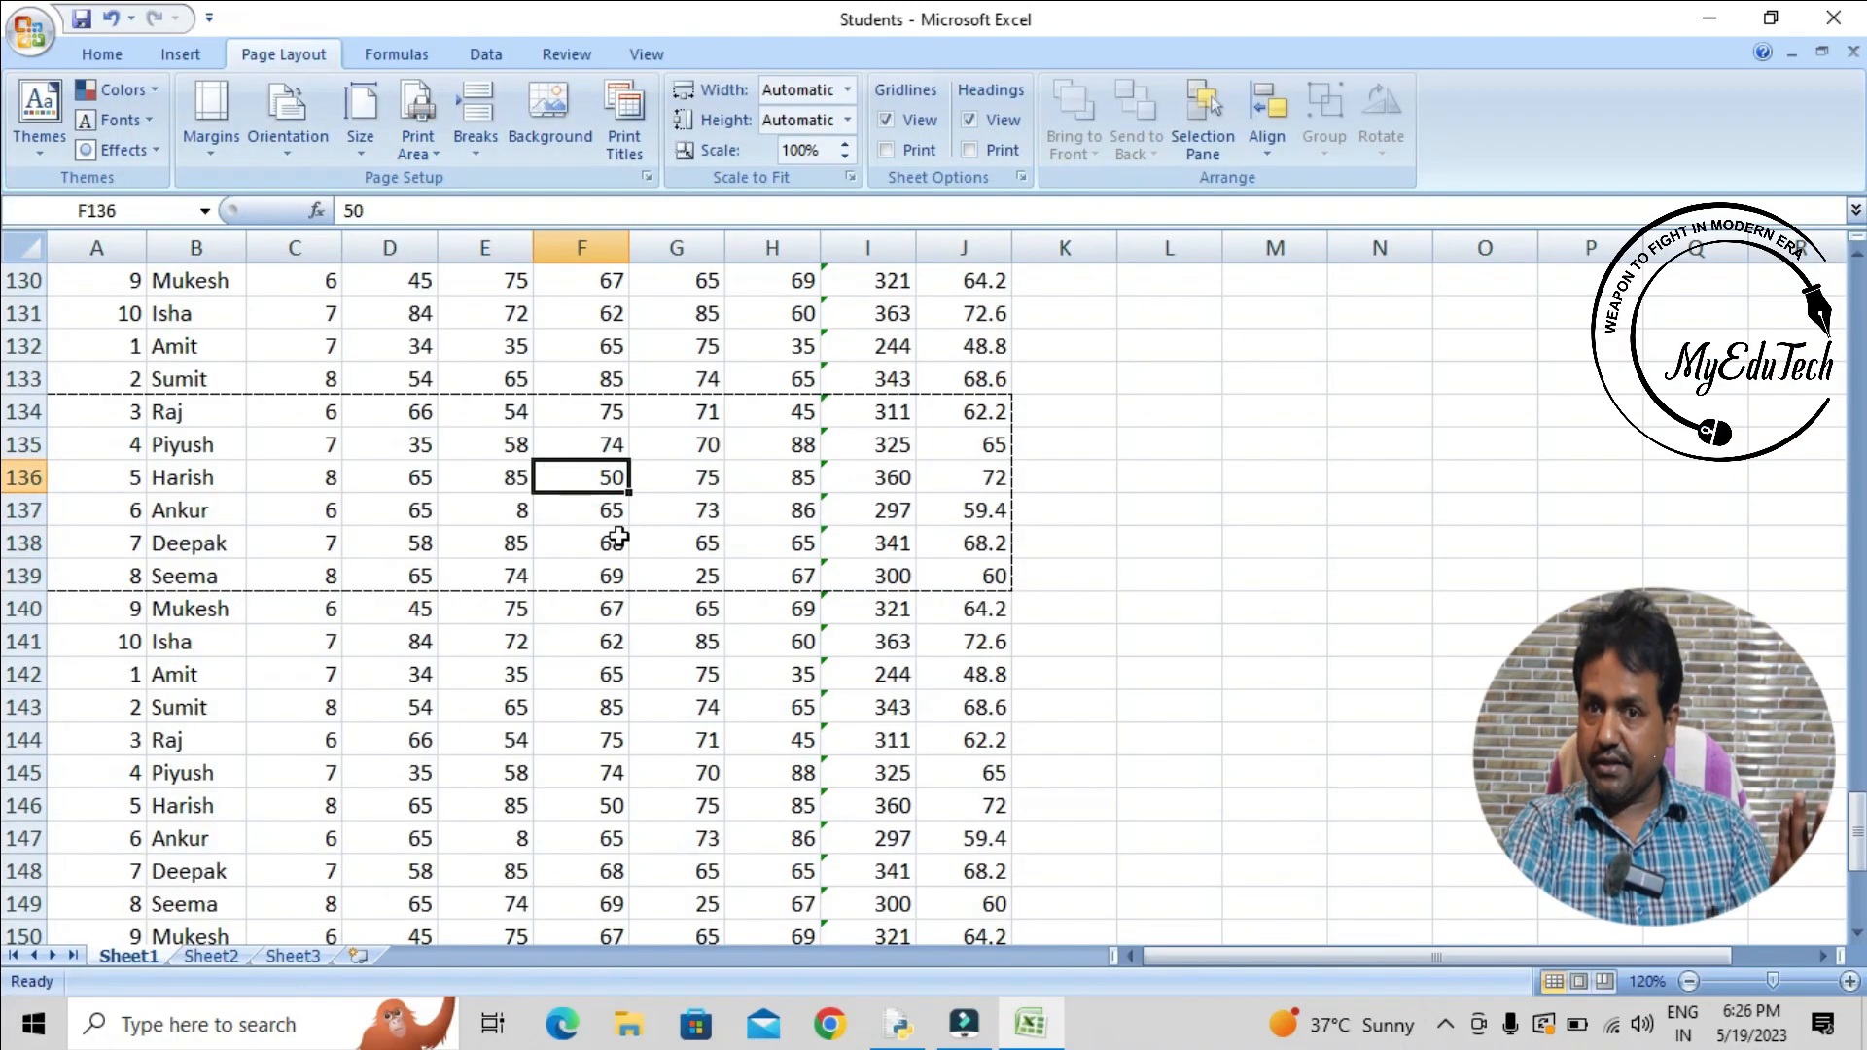
scroll(618, 537, up, 6)
scroll(615, 535, down, 6)
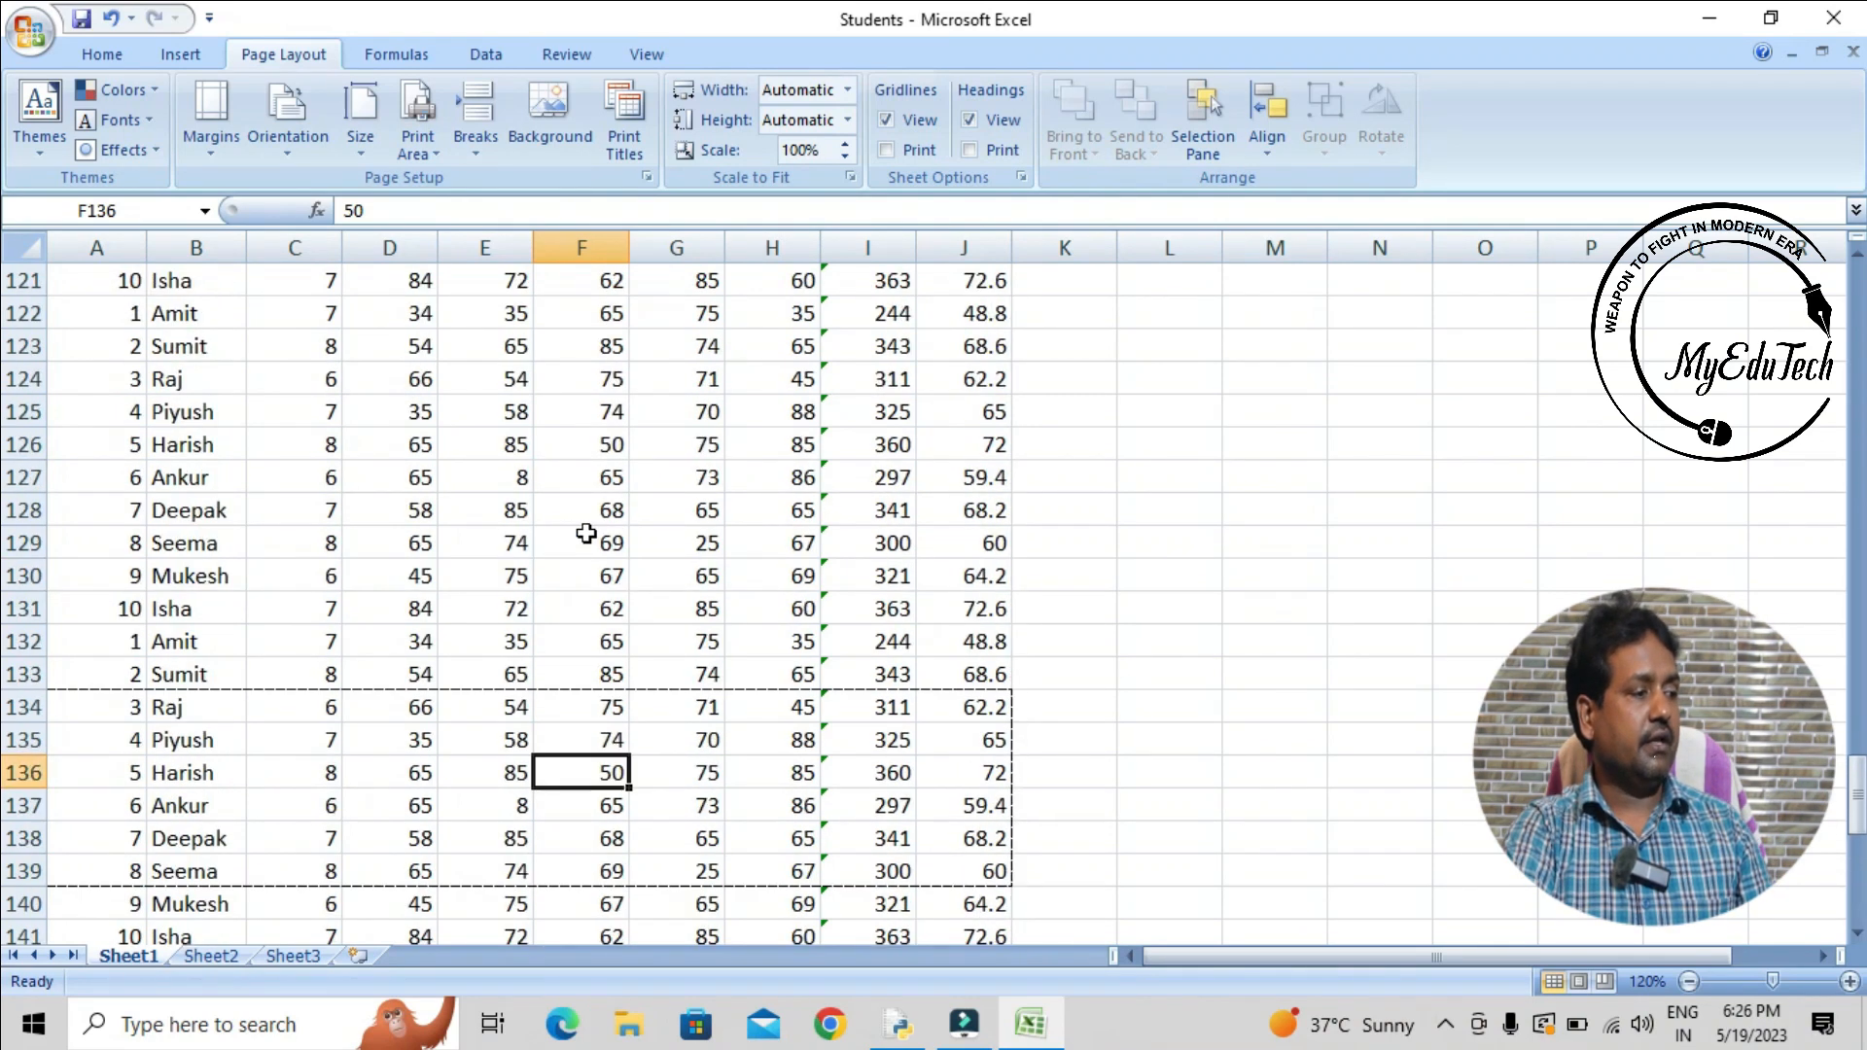
click(554, 634)
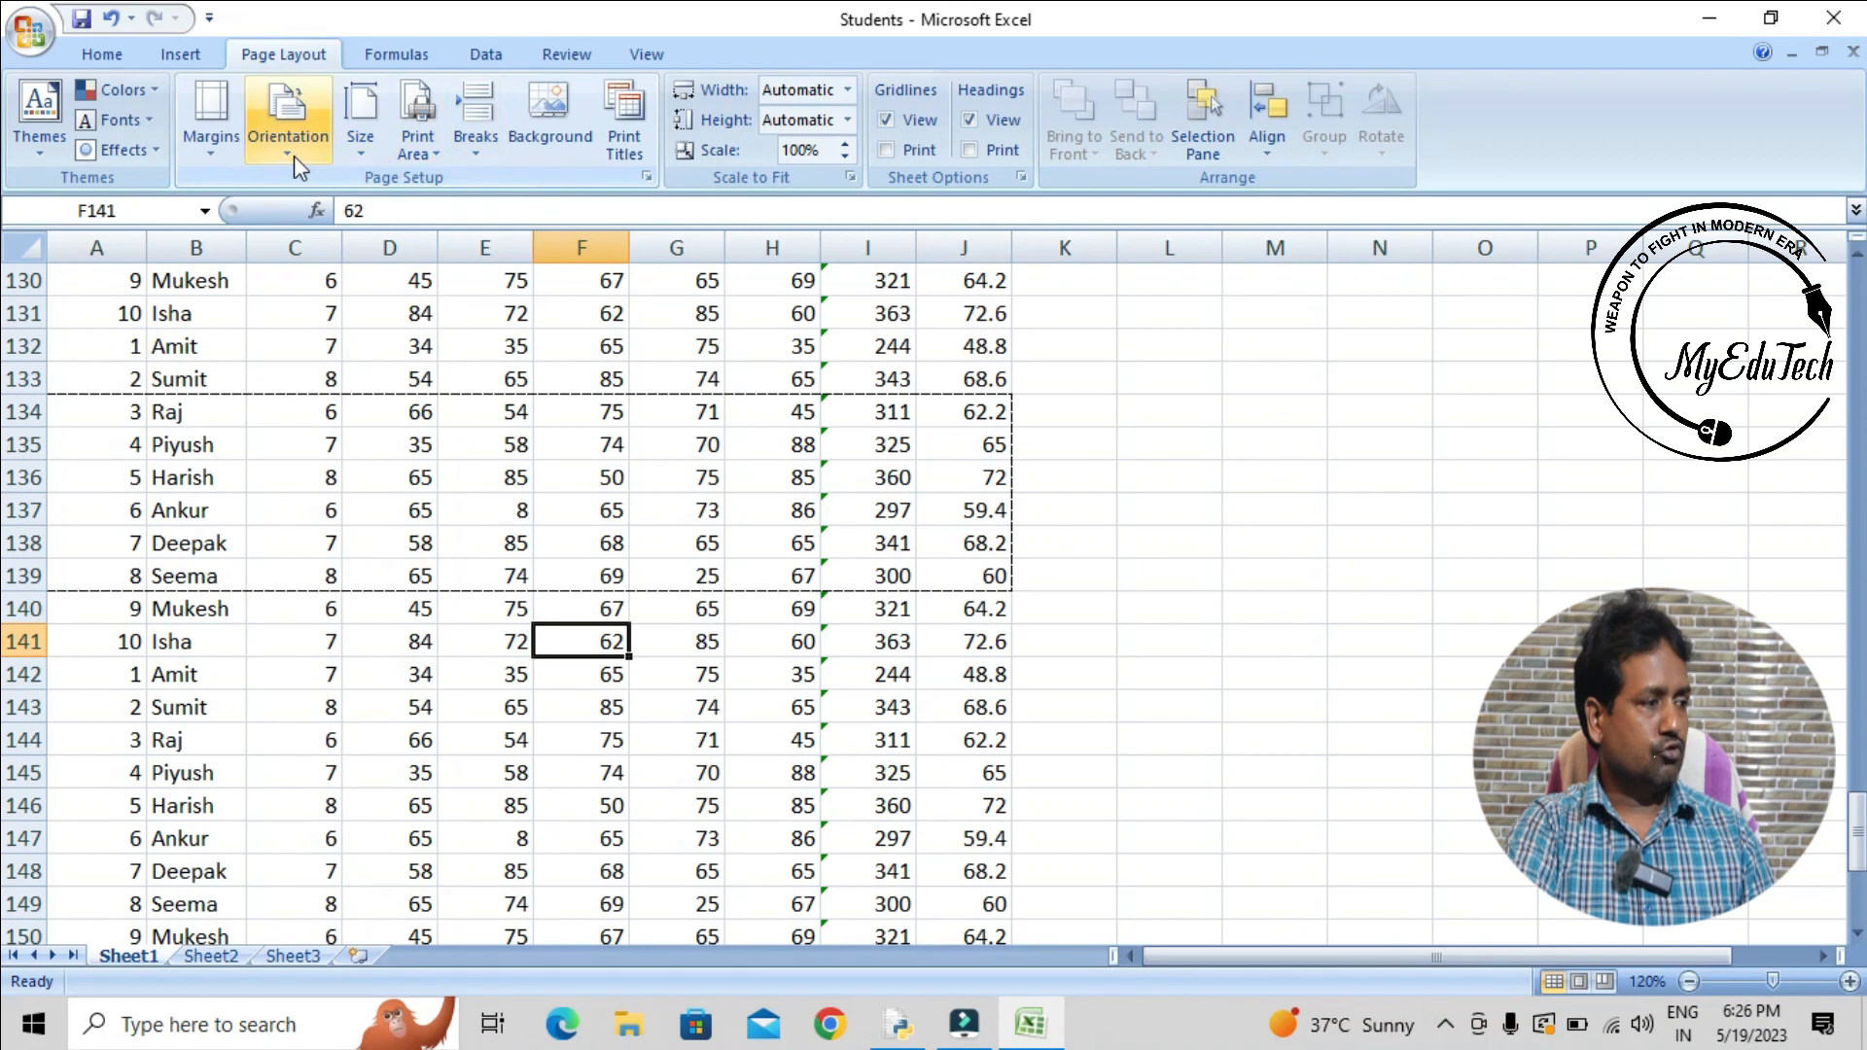
click(442, 148)
click(439, 213)
click(540, 478)
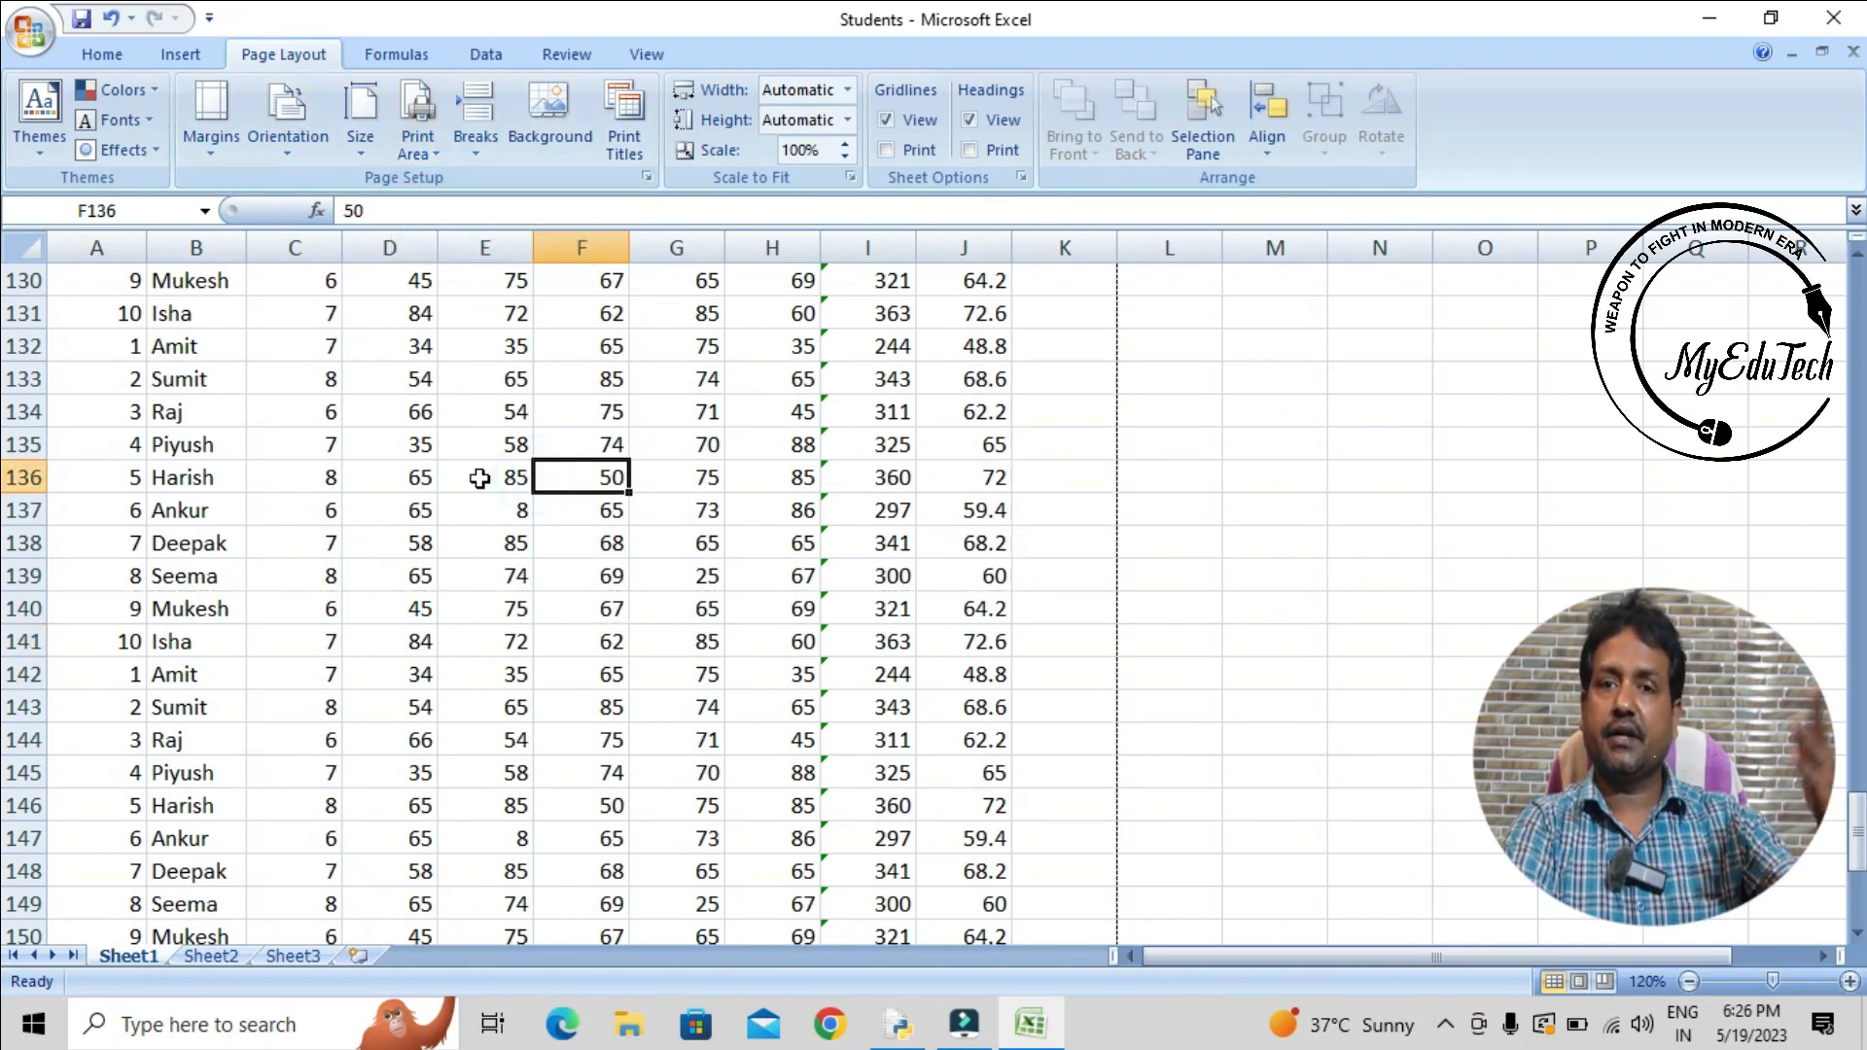
- Look over the student records from row 136 back up to the header row
scroll(479, 477, up, 4)
scroll(481, 478, up, 1)
scroll(500, 475, down, 5)
scroll(518, 622, up, 9)
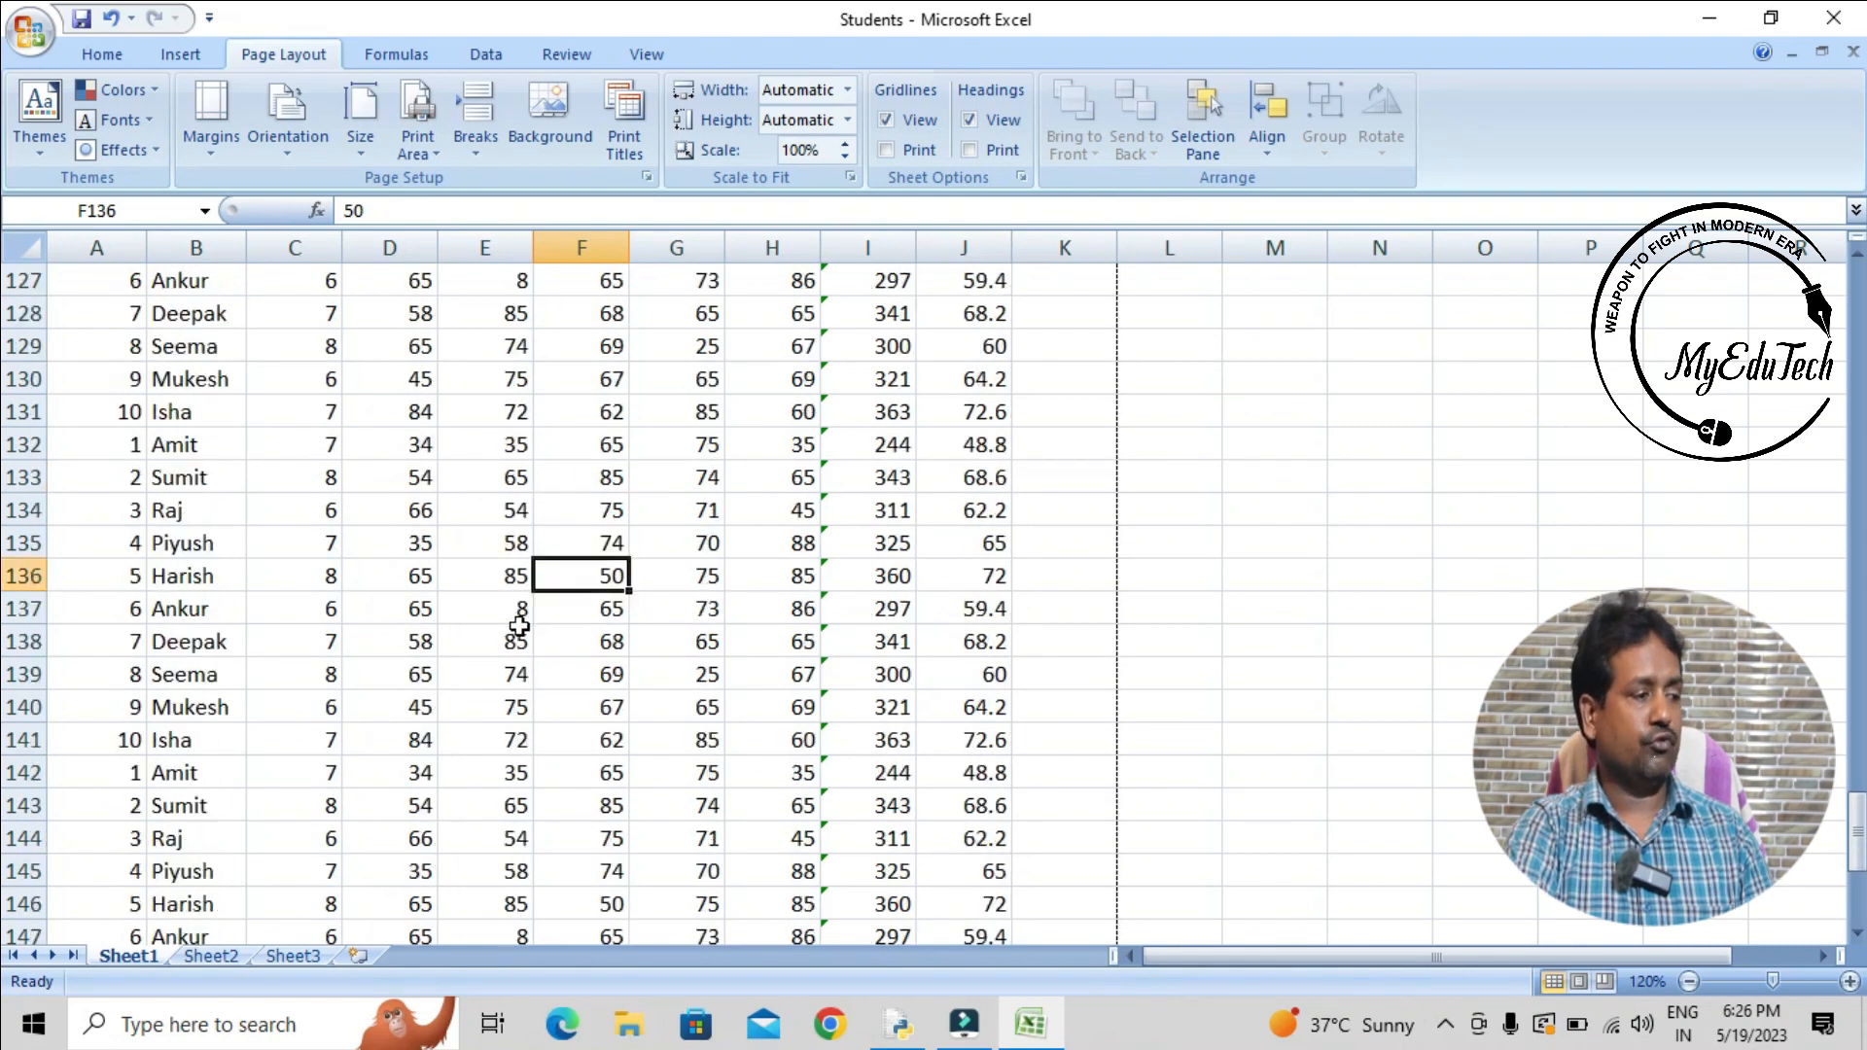
scroll(520, 626, up, 20)
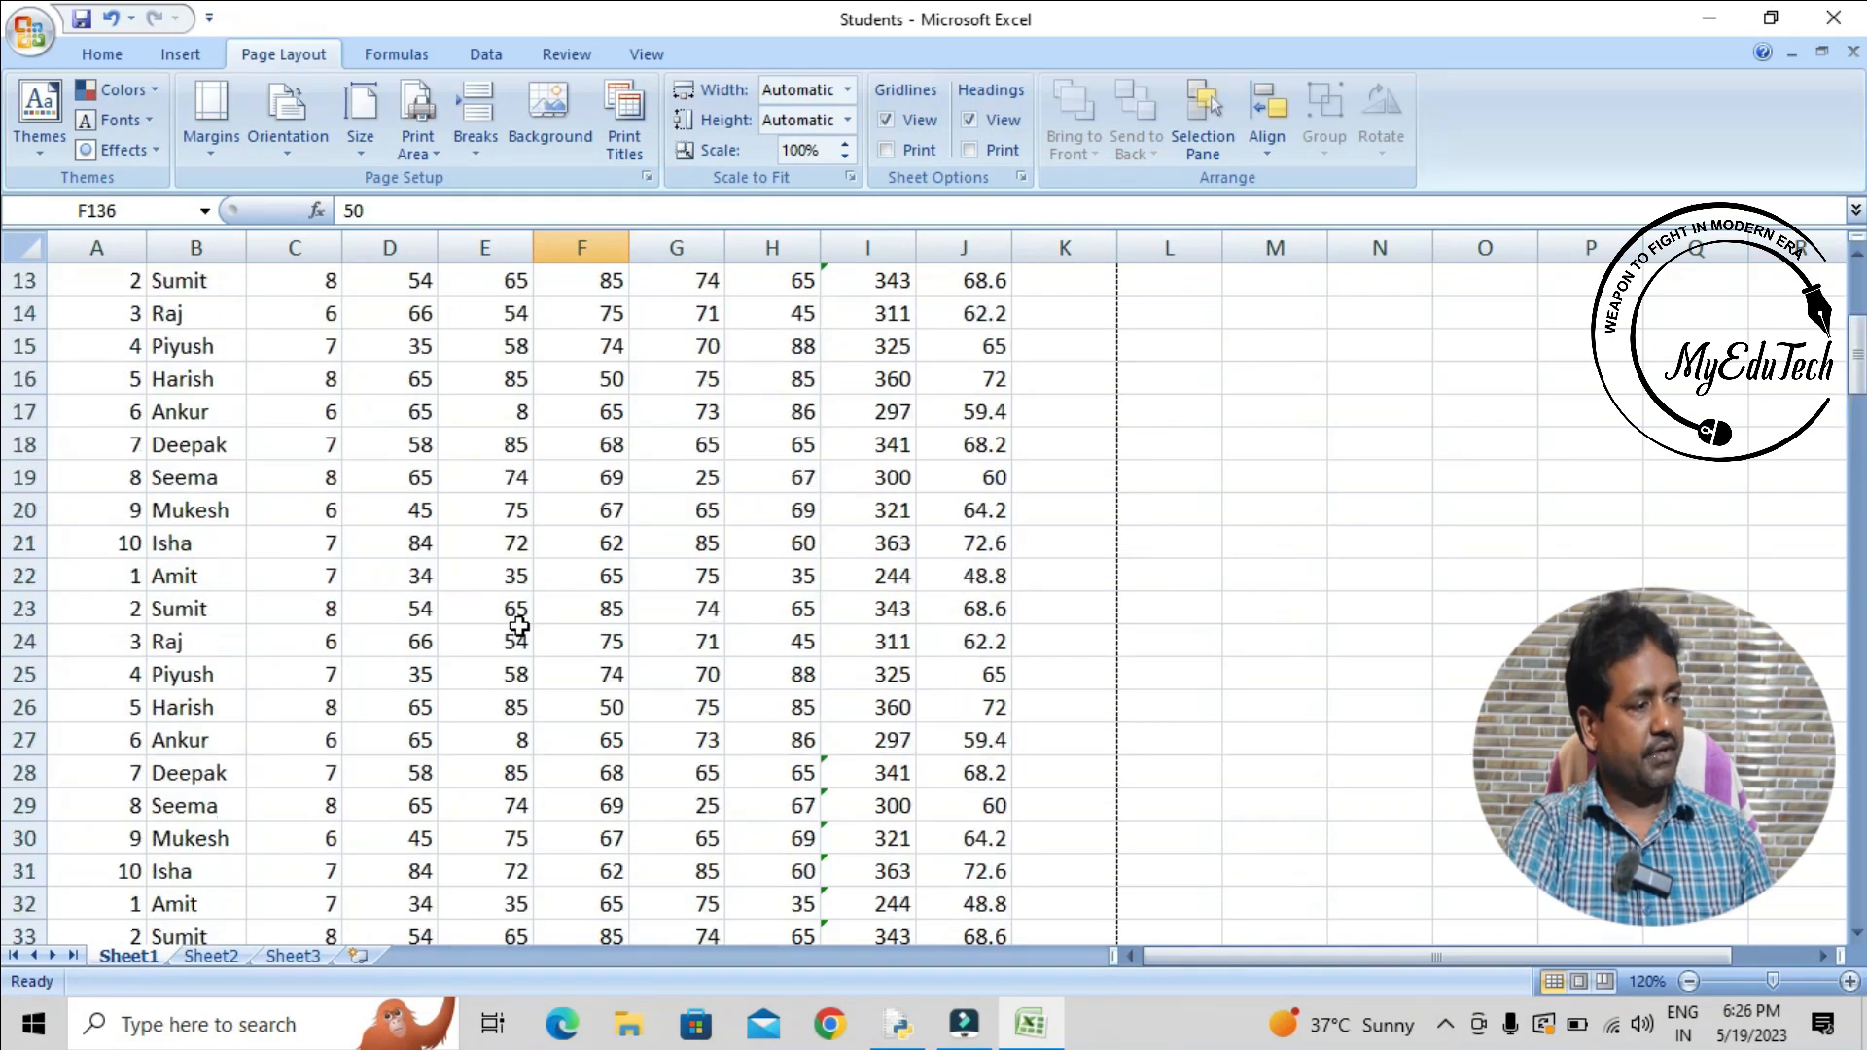
click(516, 615)
click(399, 537)
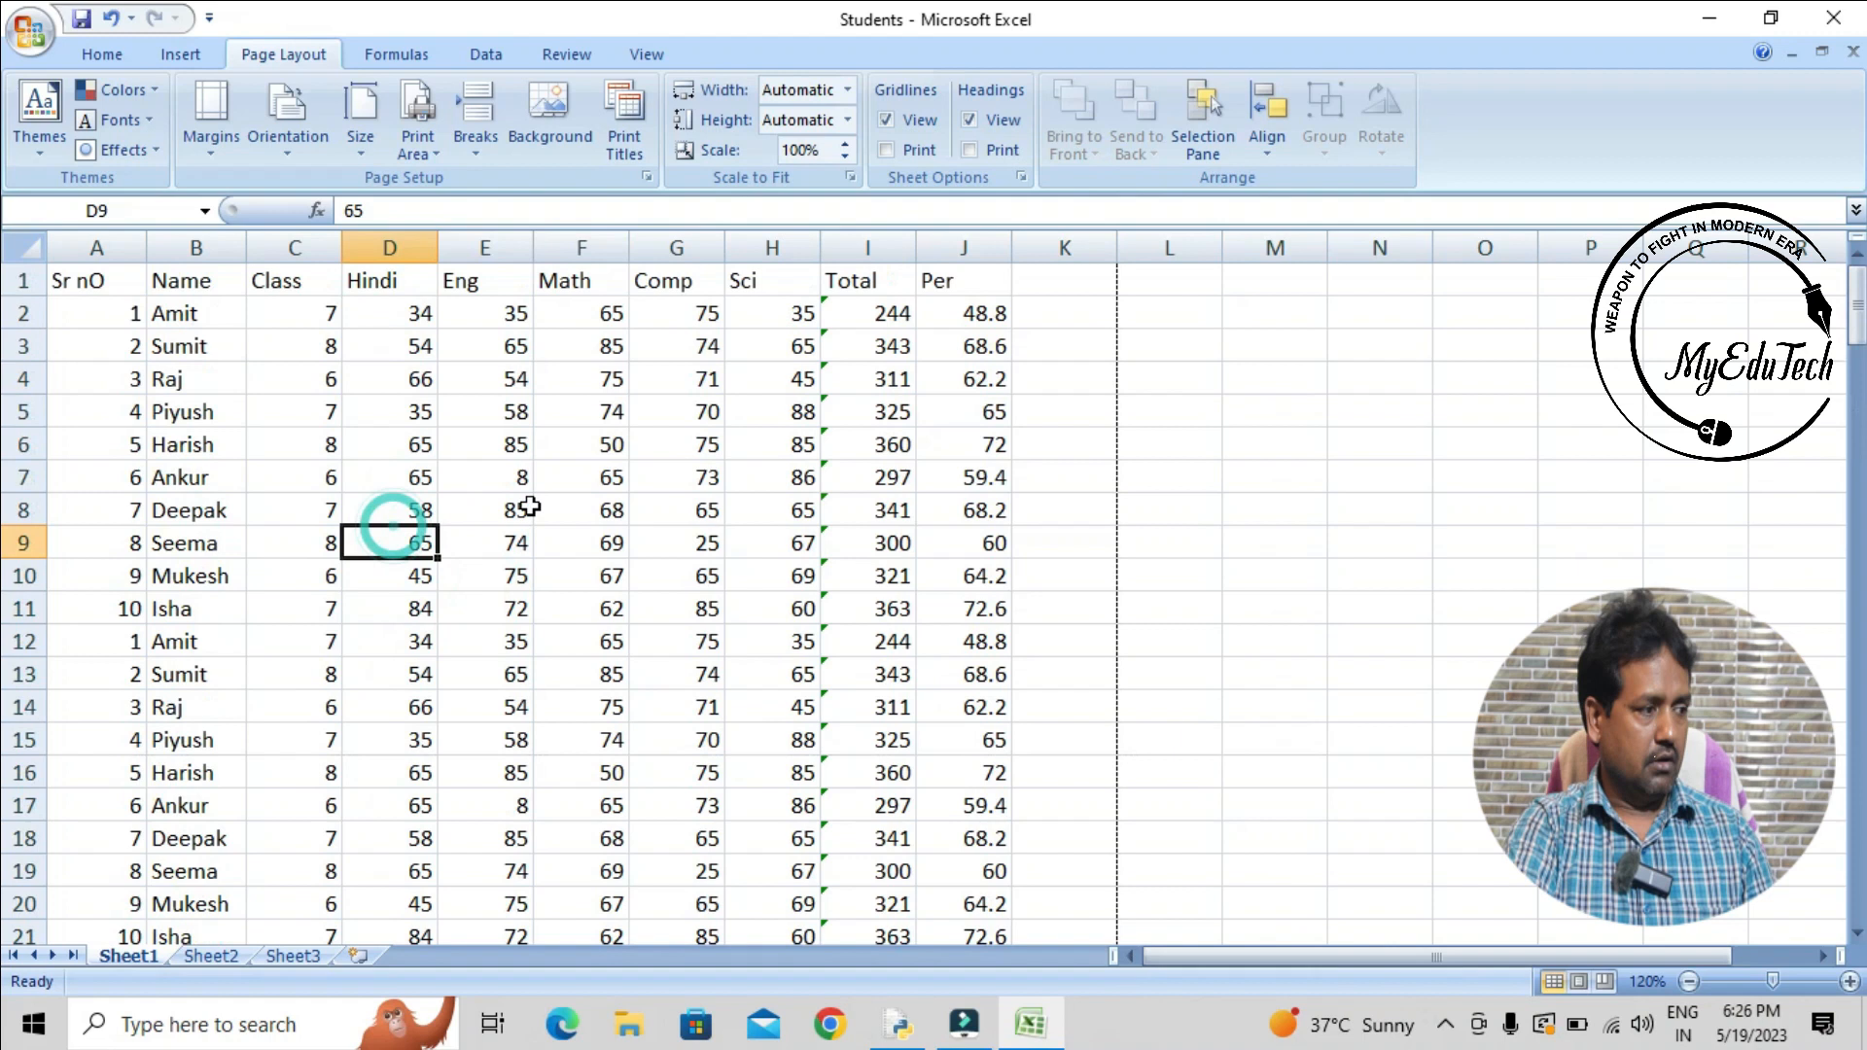
click(472, 445)
click(238, 573)
click(493, 575)
click(333, 577)
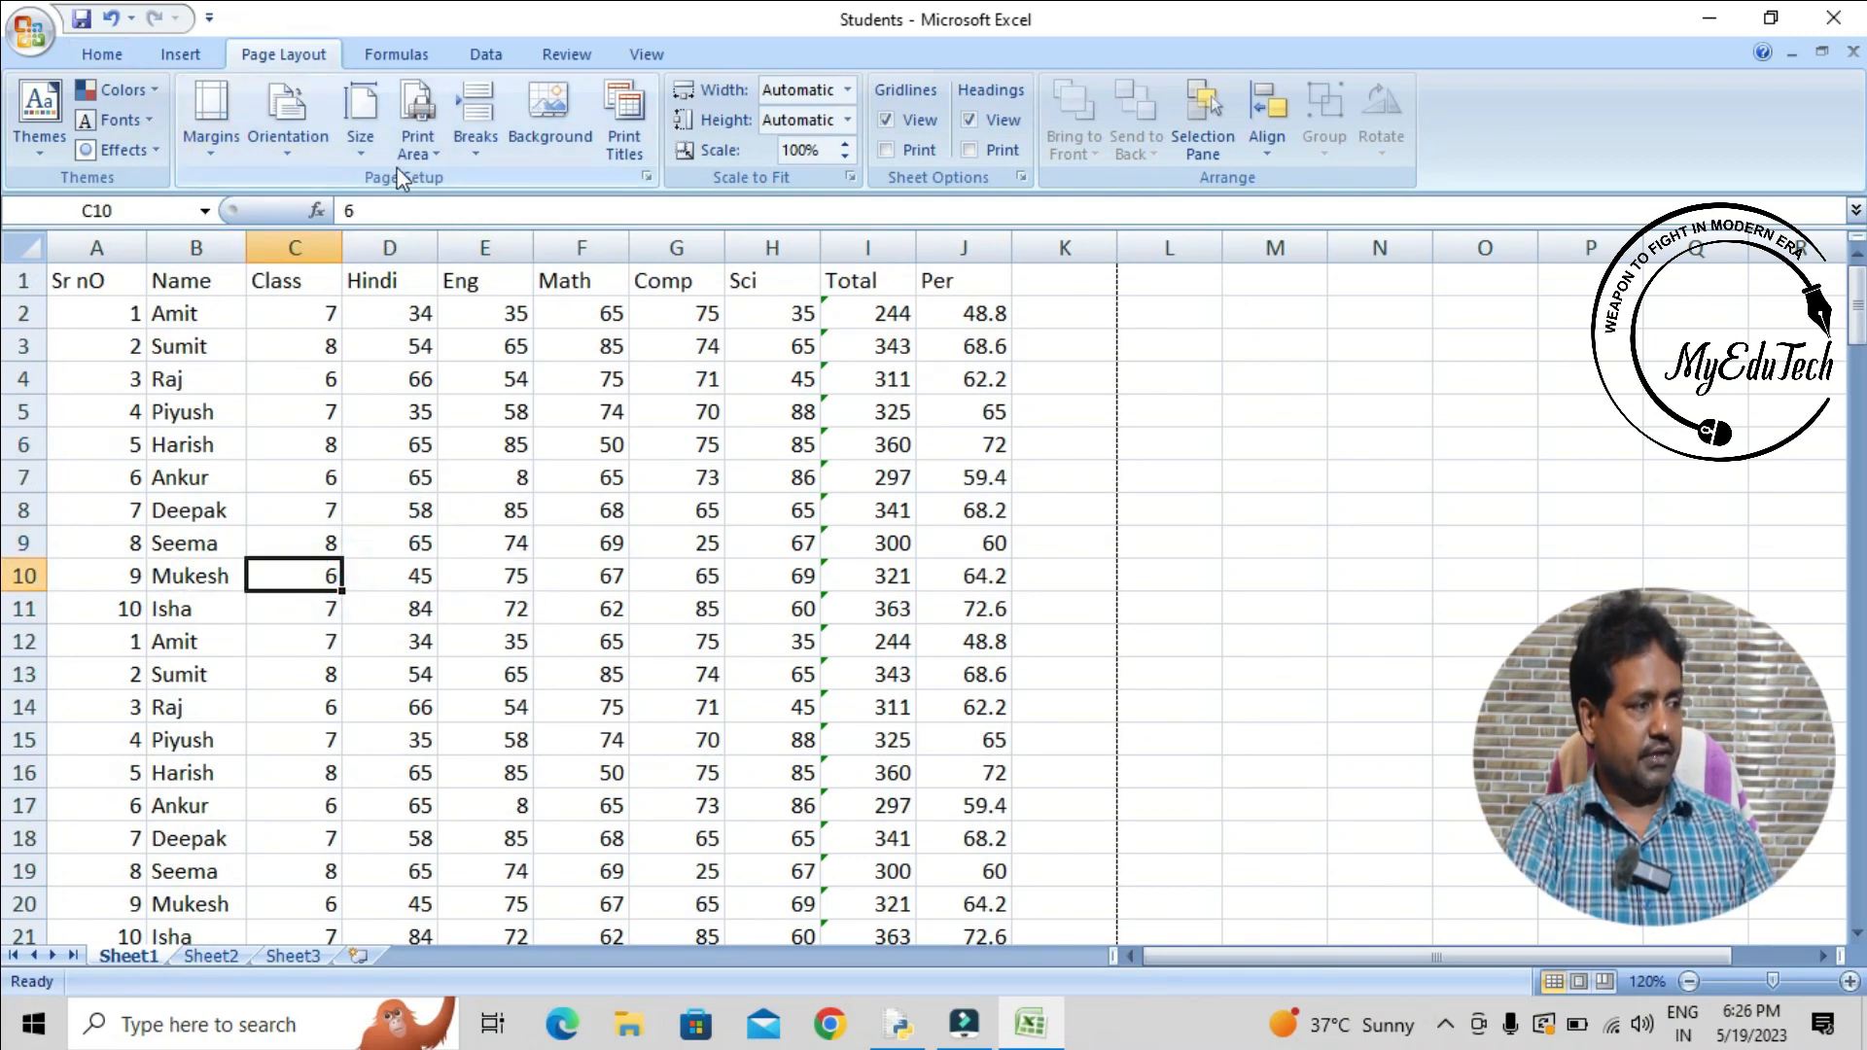
- Set the records in A6:J11 as the sheet's print area
click(439, 149)
click(529, 477)
drag(144, 442, 972, 609)
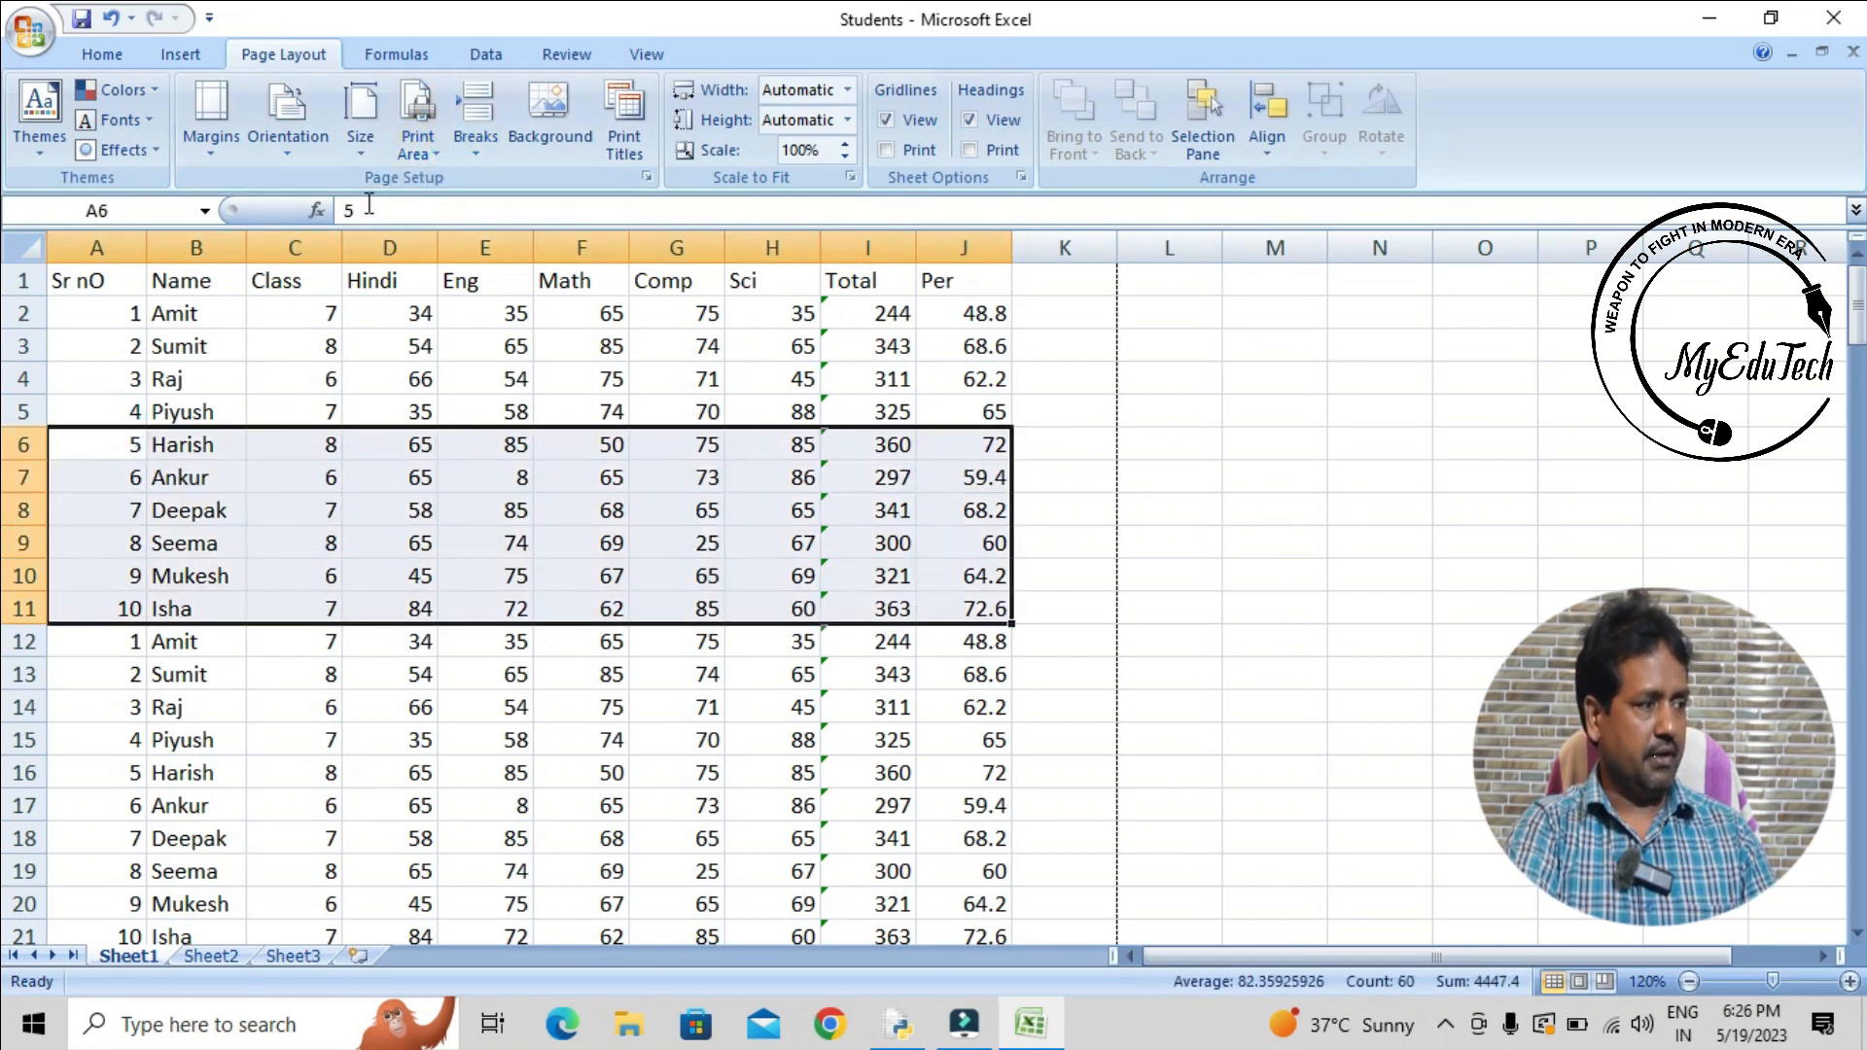
click(424, 150)
click(446, 193)
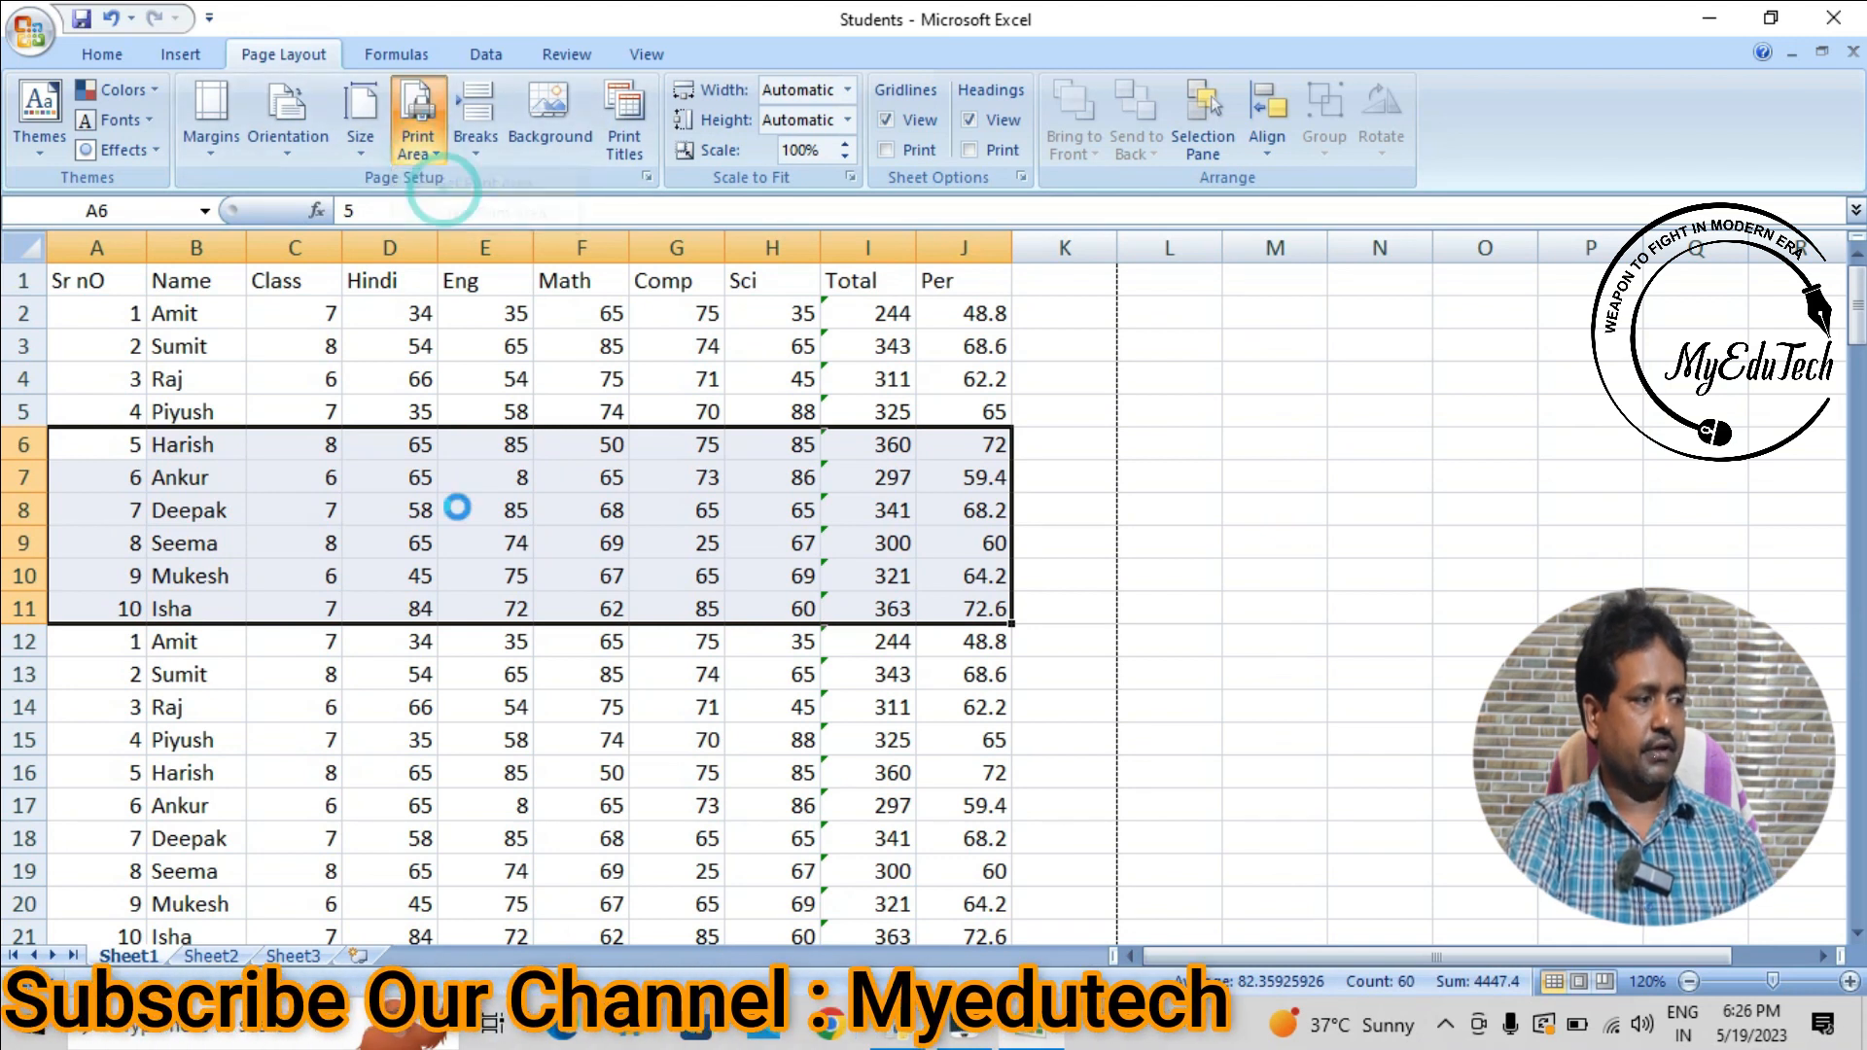
click(458, 540)
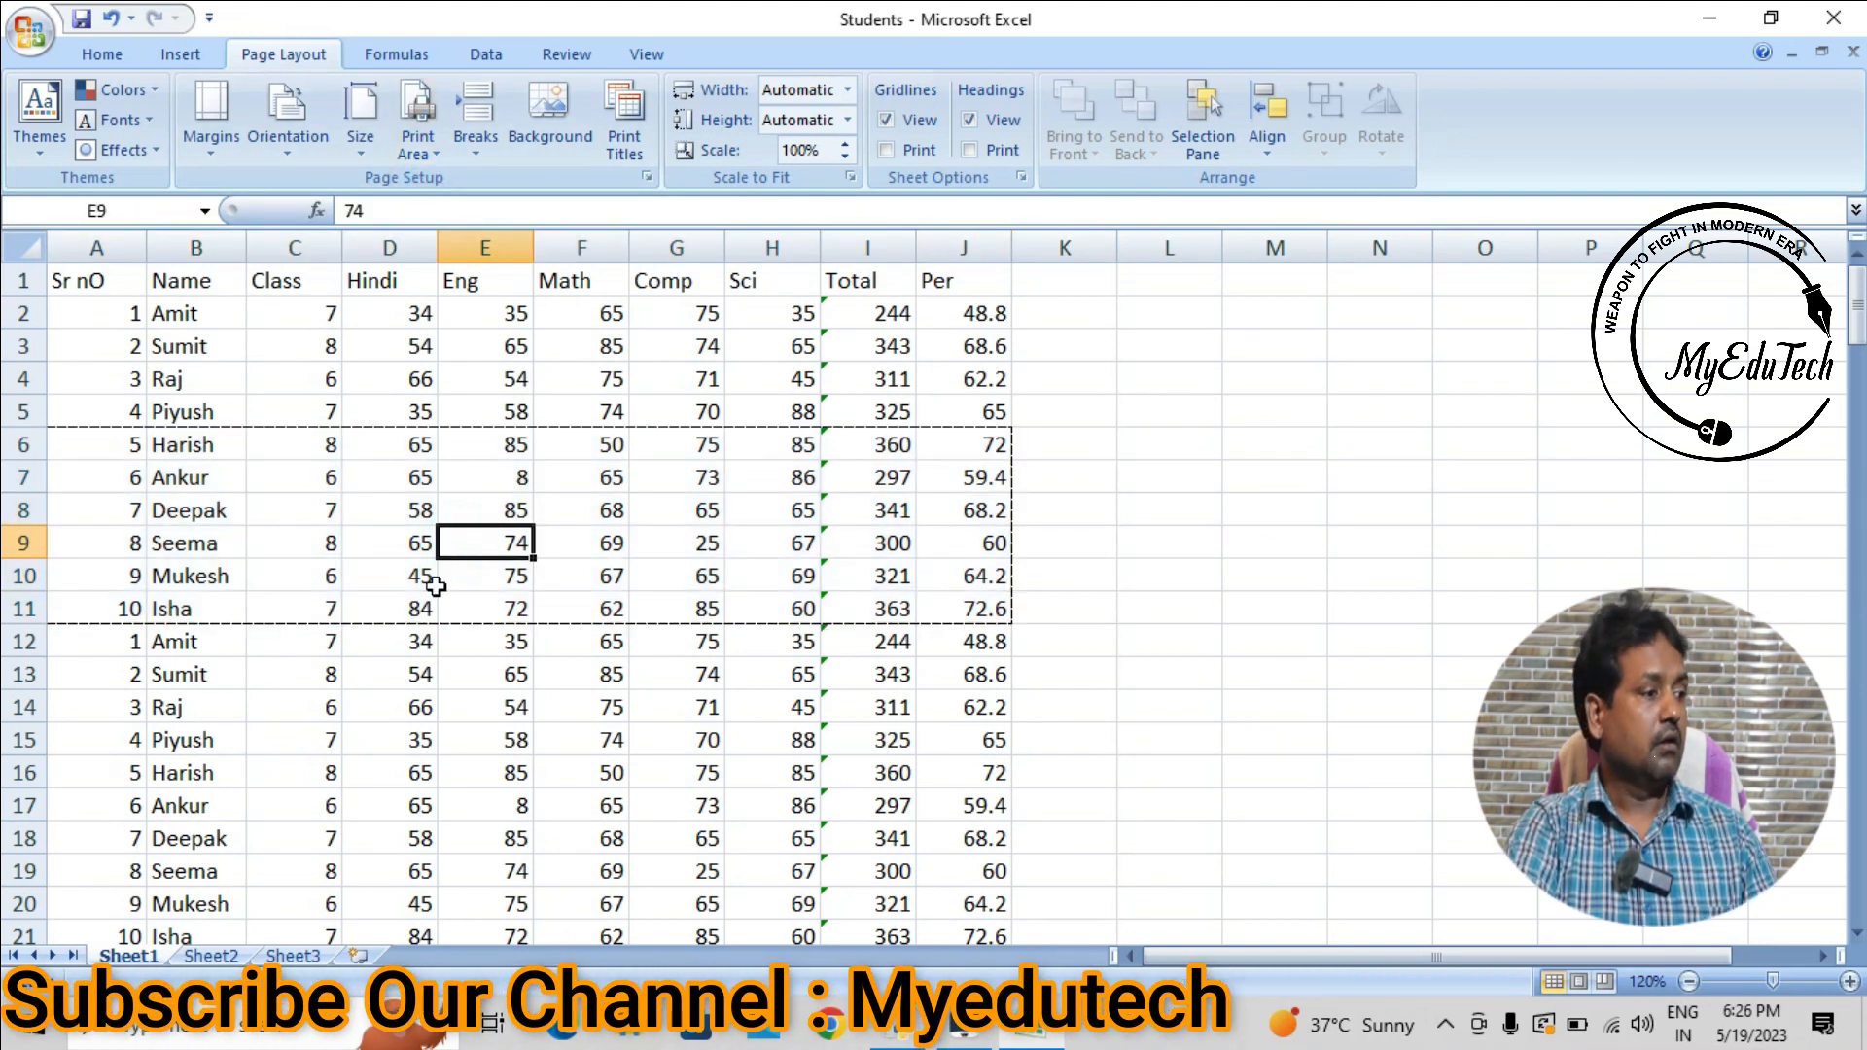
- Add the marks in E17:H21 to the existing print area as a second range
scroll(435, 585, down, 3)
scroll(272, 567, up, 3)
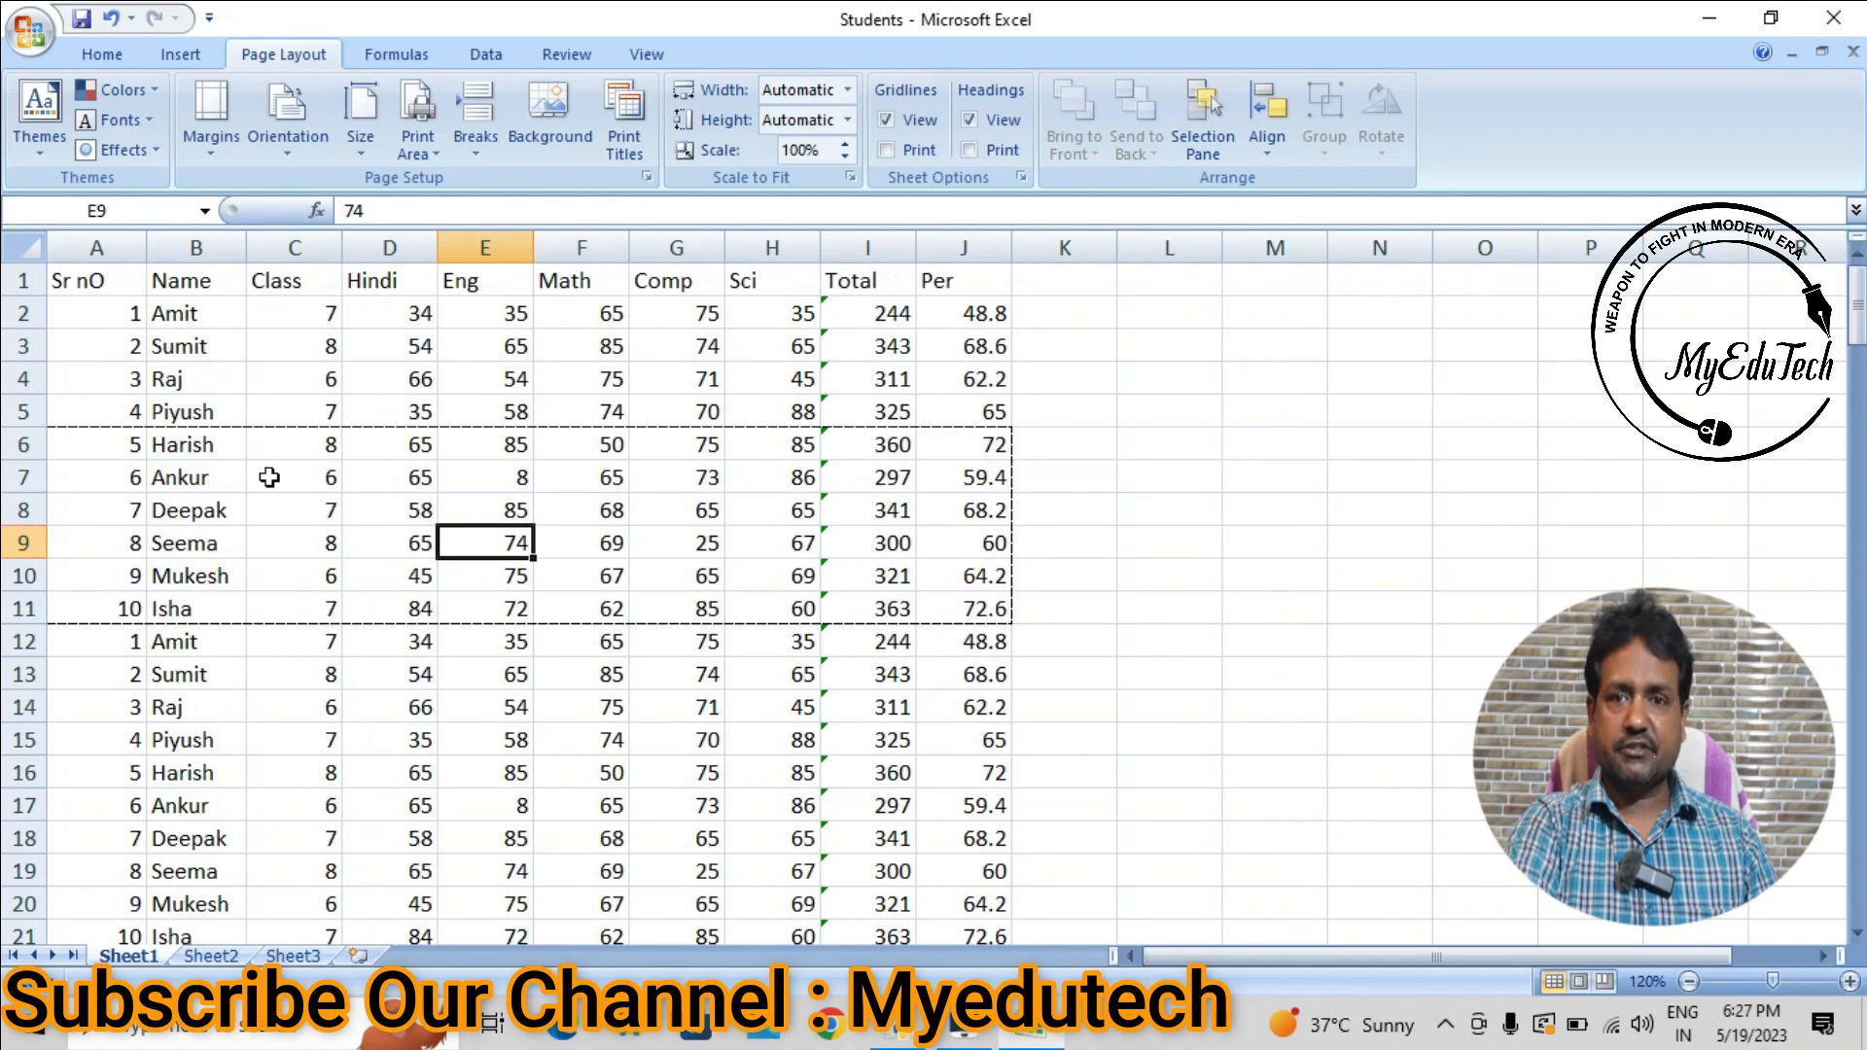
scroll(512, 771, down, 1)
drag(515, 708, 792, 842)
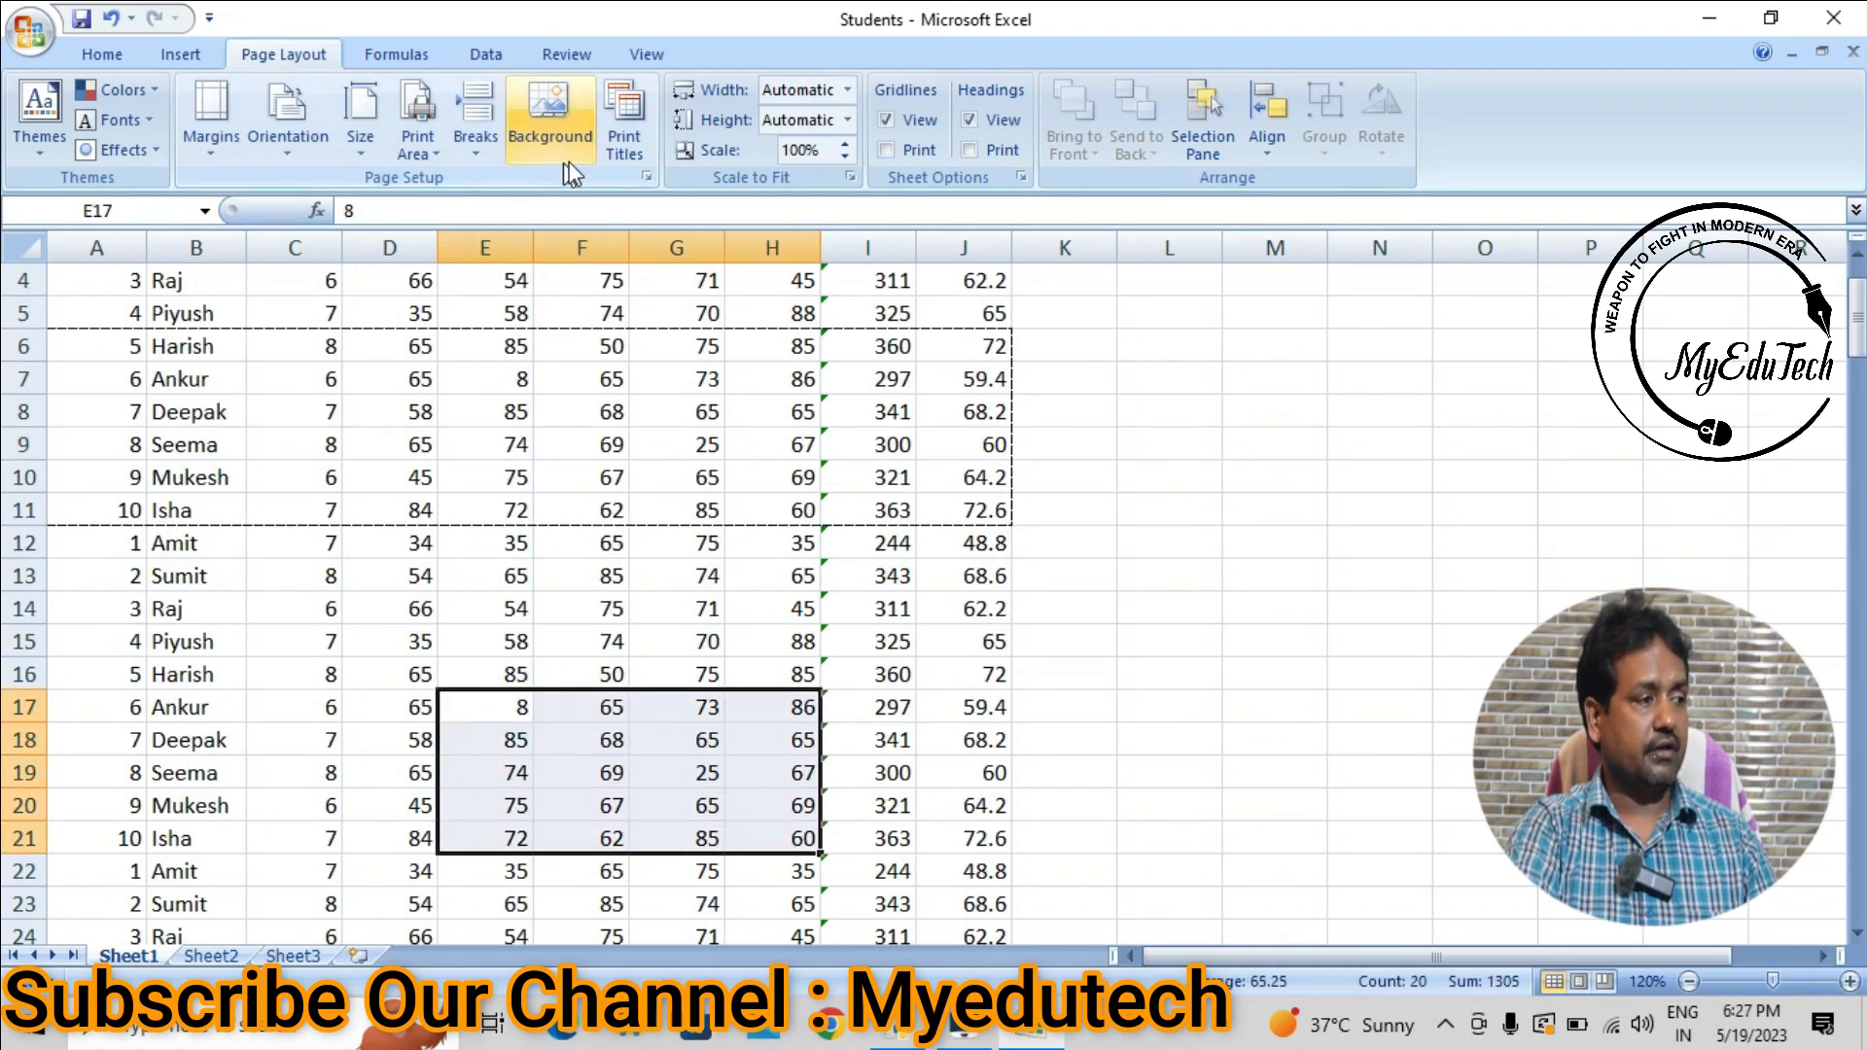
click(418, 141)
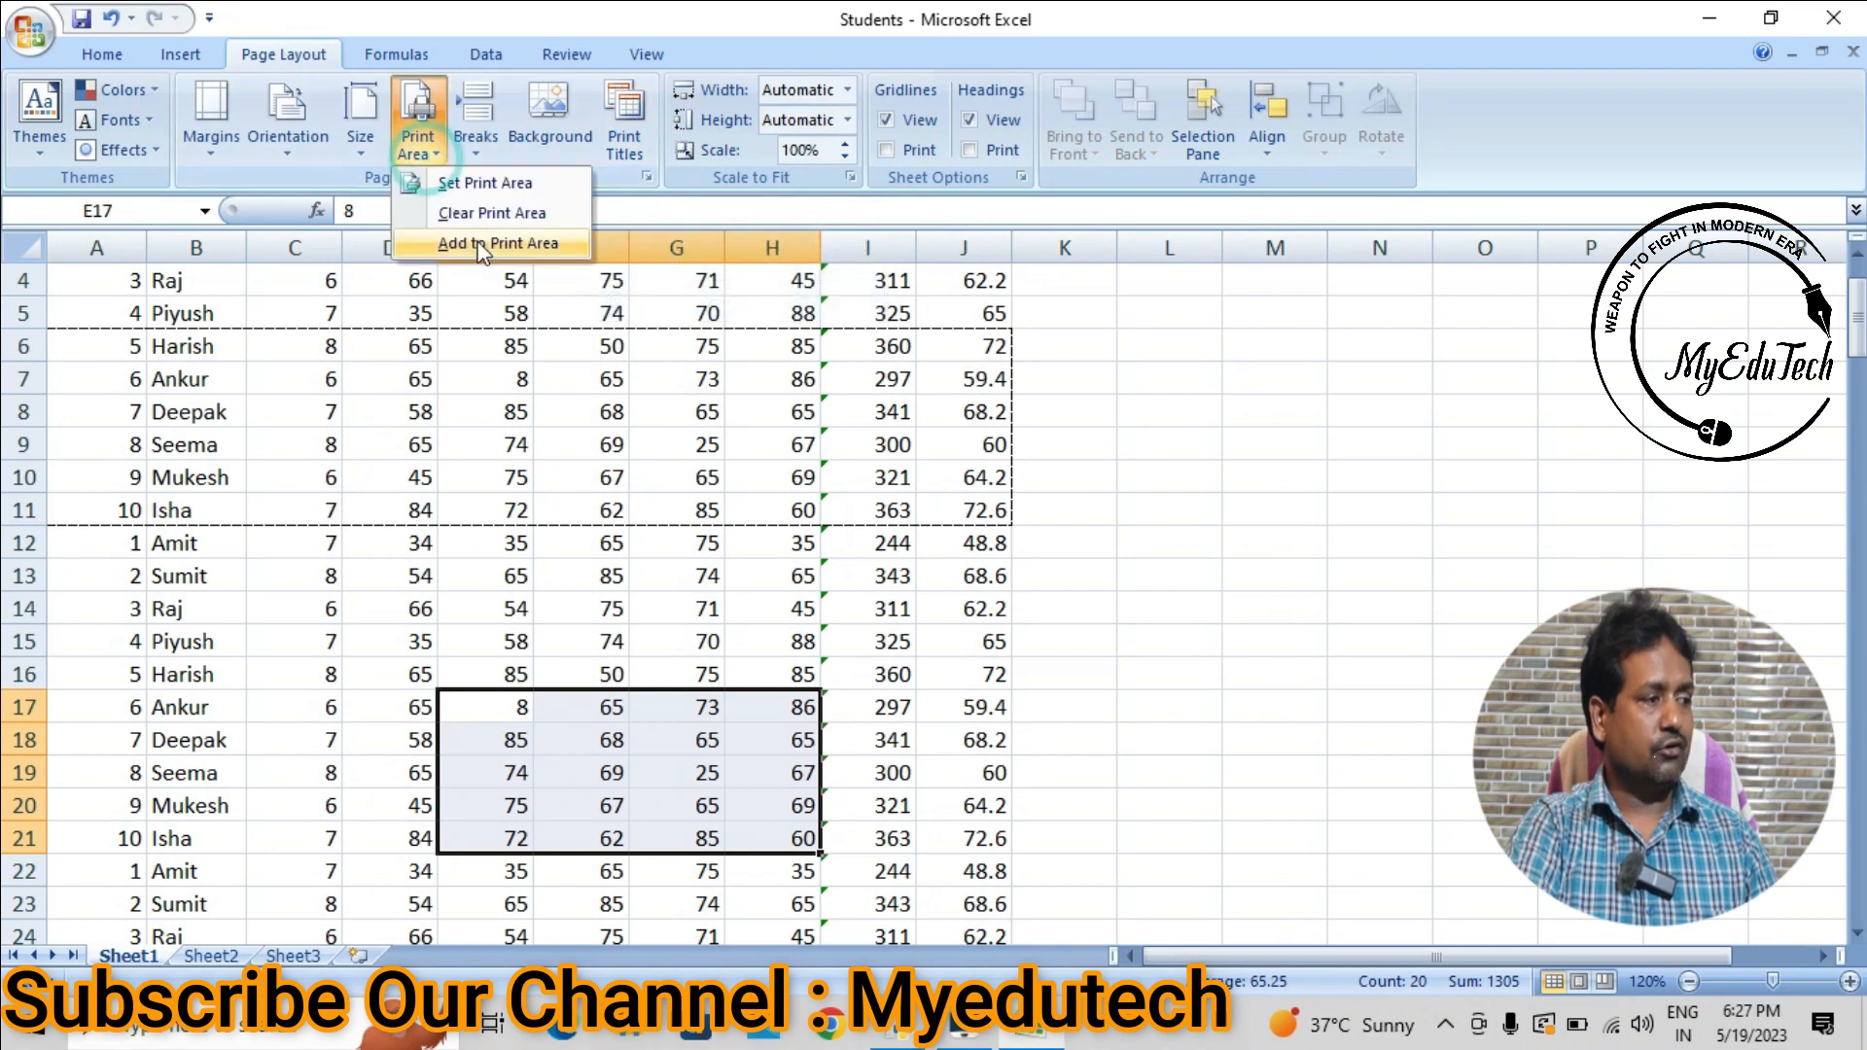
click(479, 244)
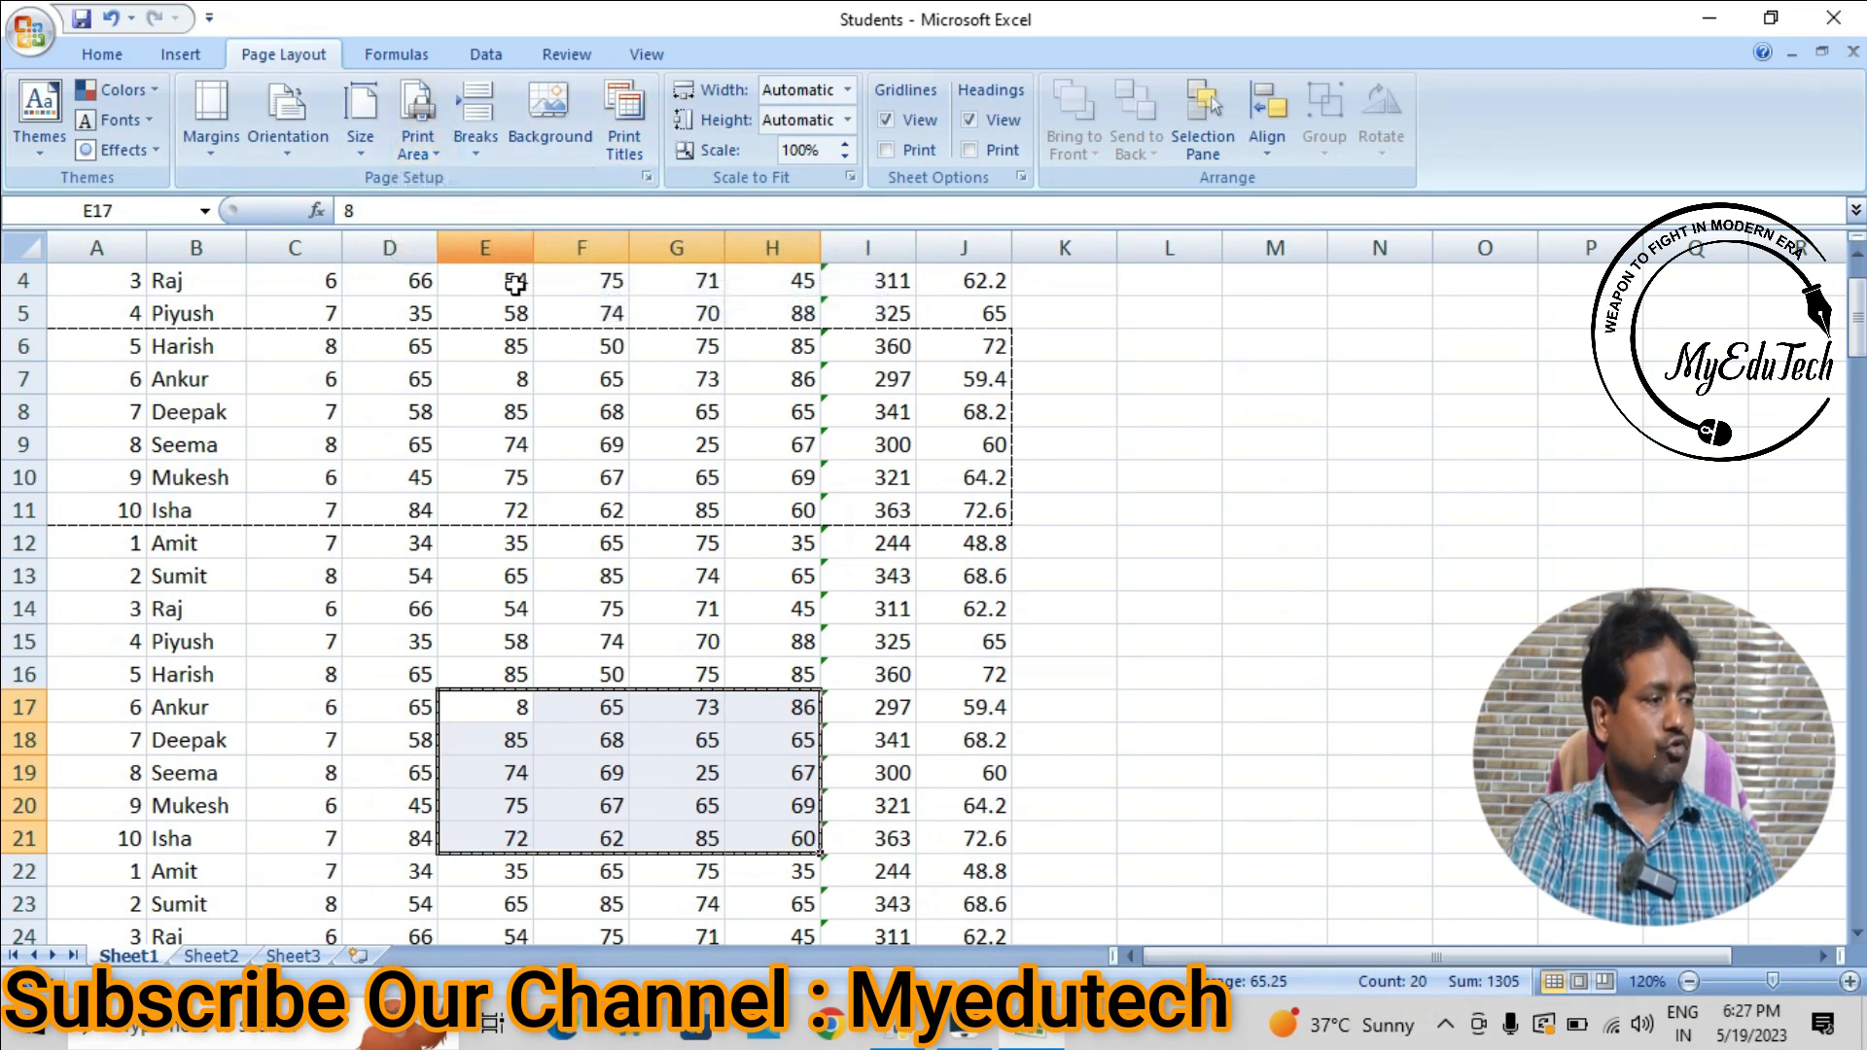
click(564, 382)
click(621, 736)
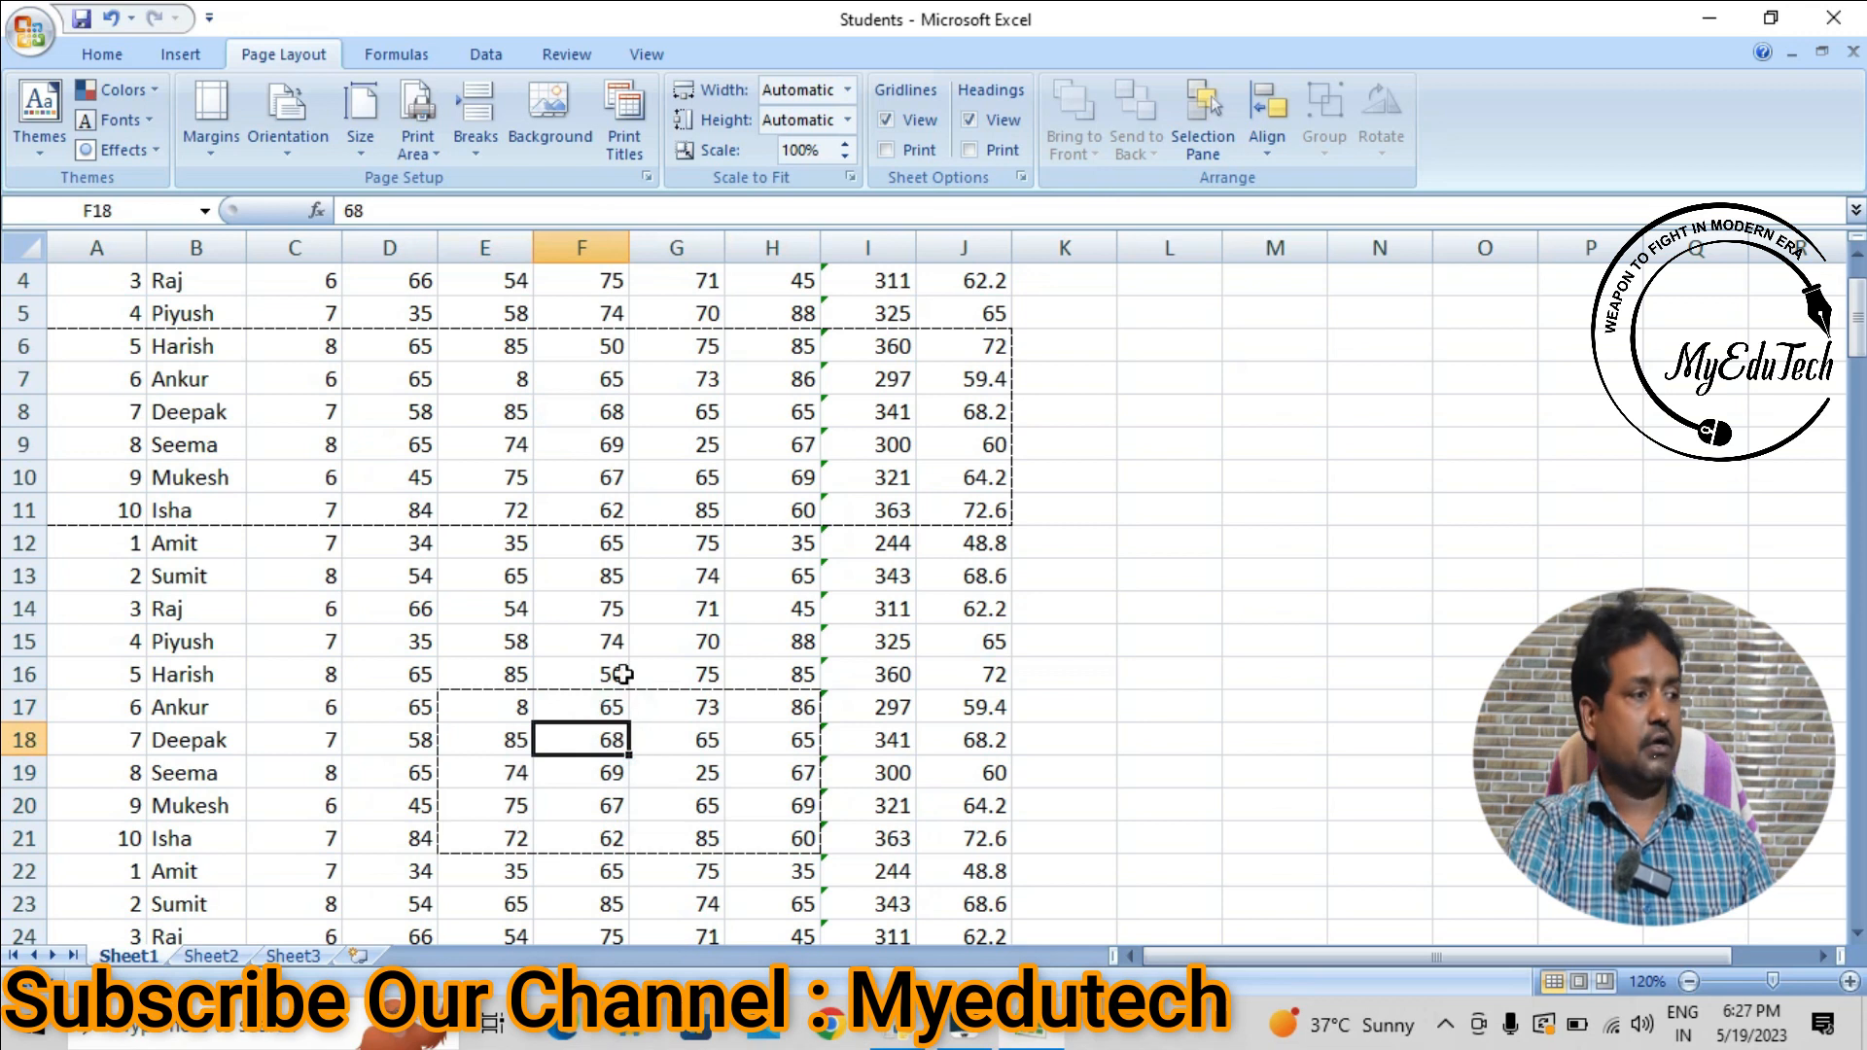
- Check both print area ranges page by page in print preview, zoomed in, and close the preview
click(29, 29)
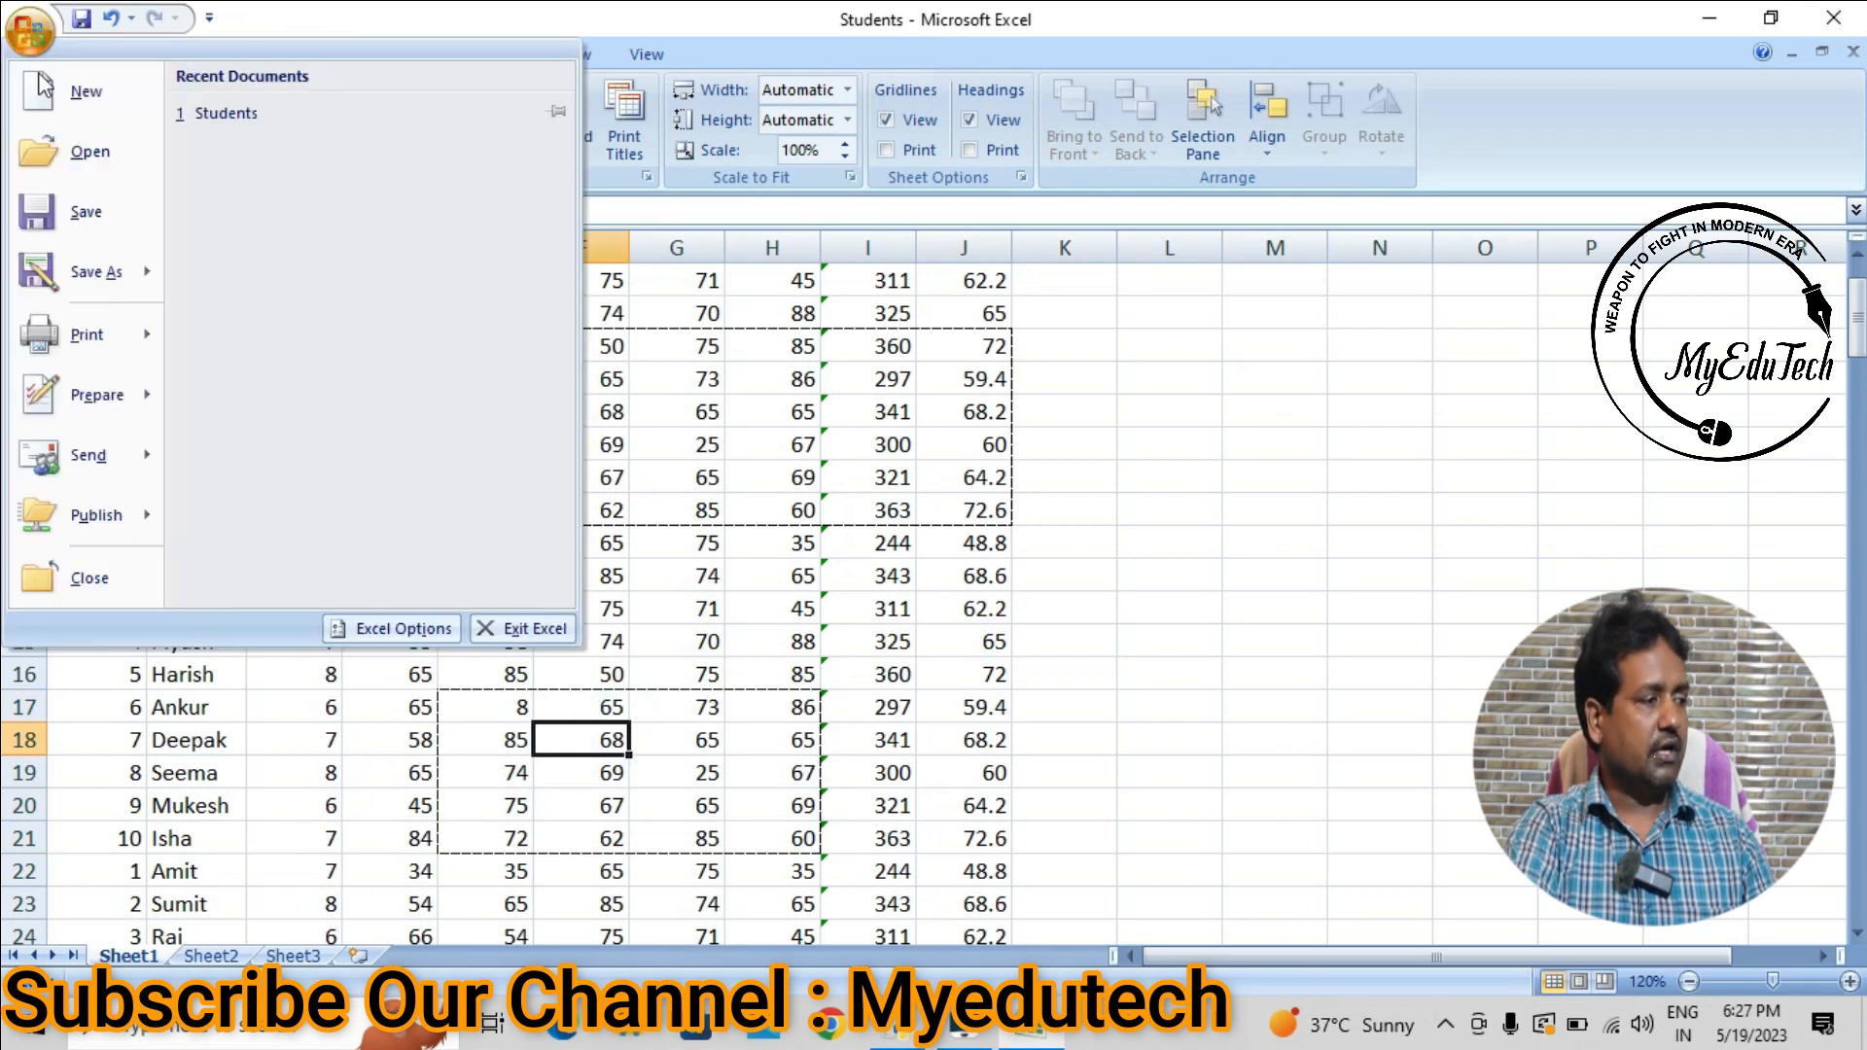
mouse_move(95, 331)
click(253, 268)
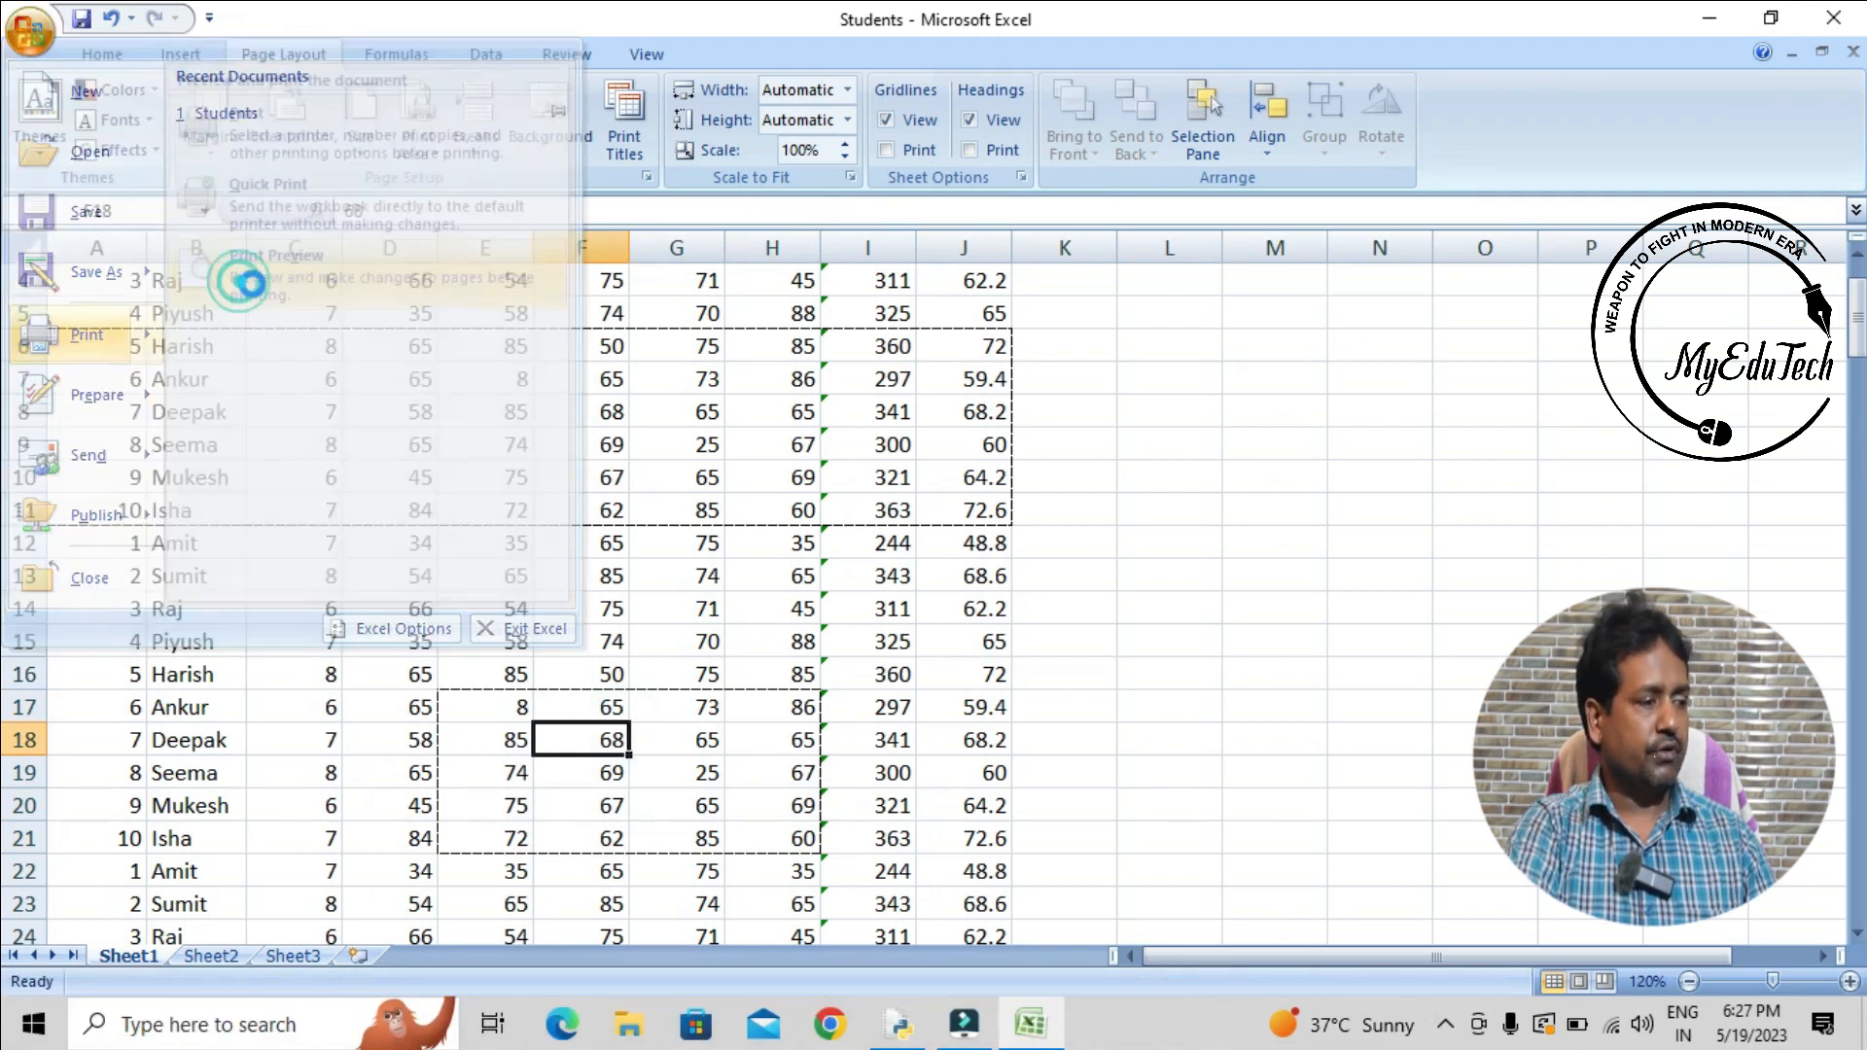
click(1007, 414)
click(1001, 400)
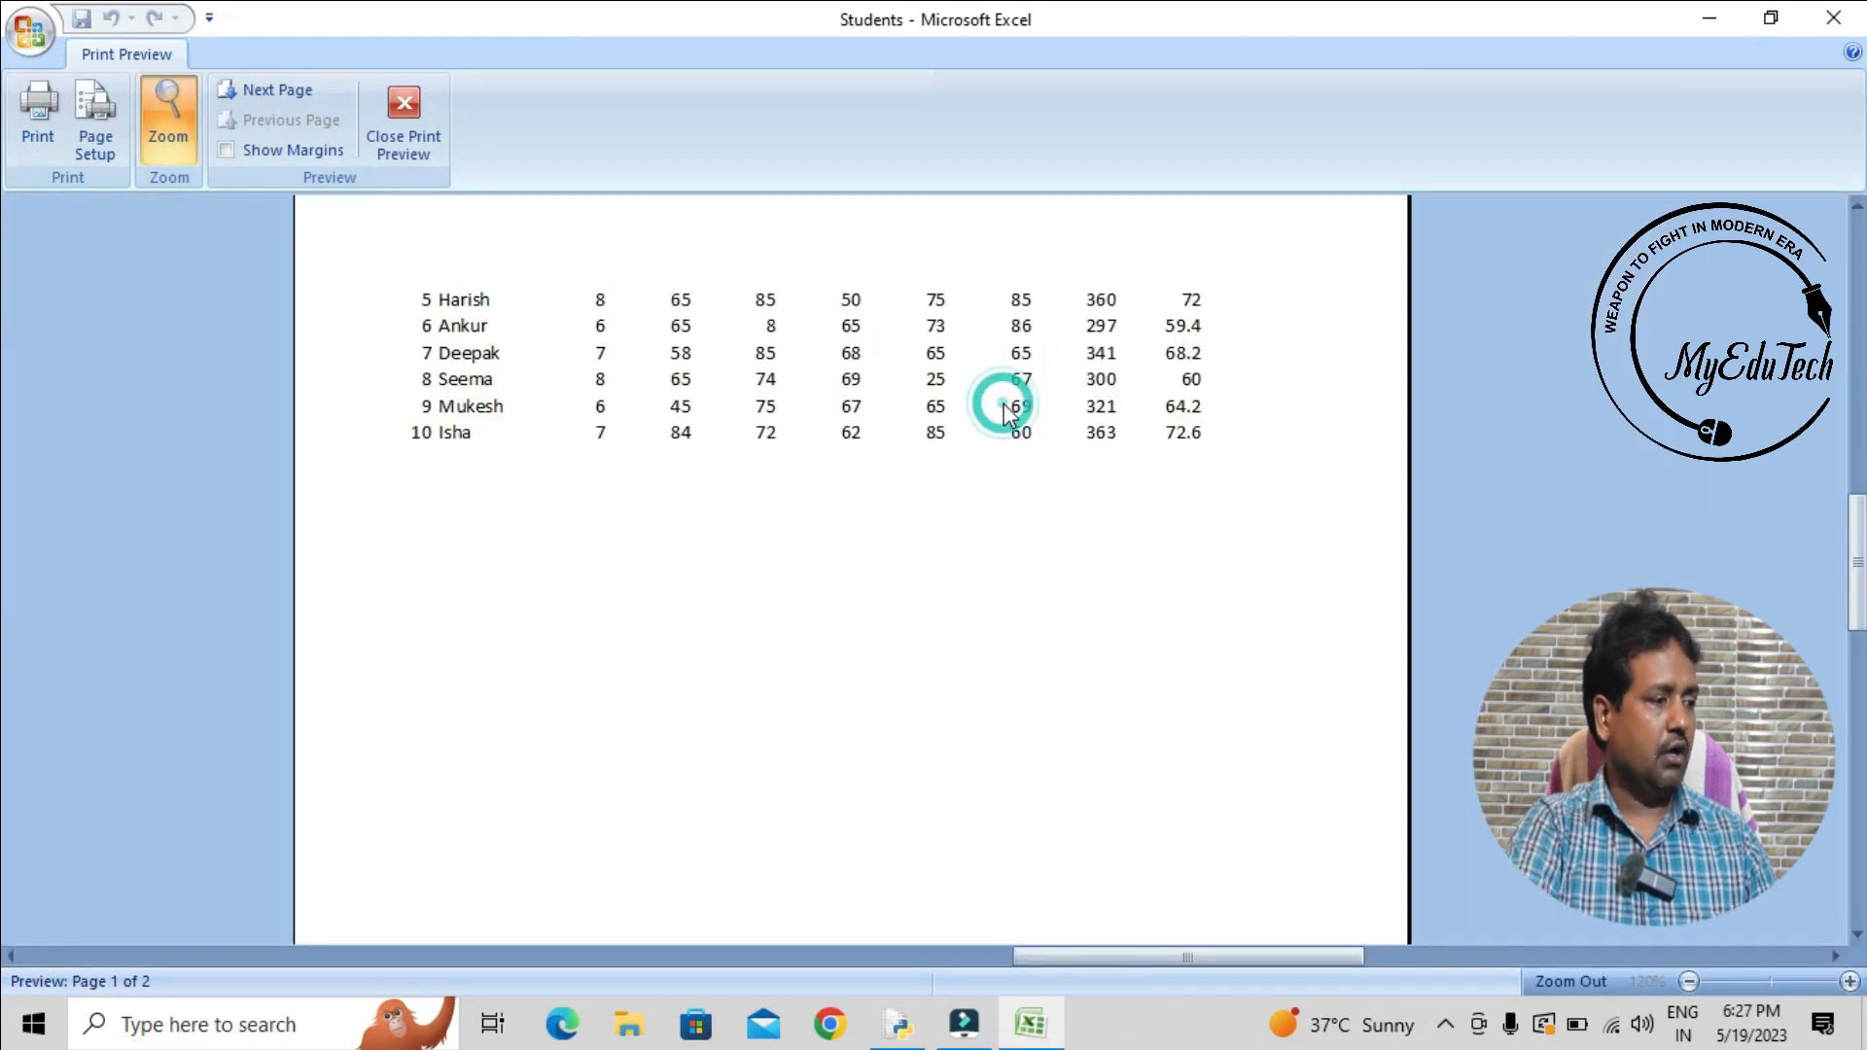
click(272, 87)
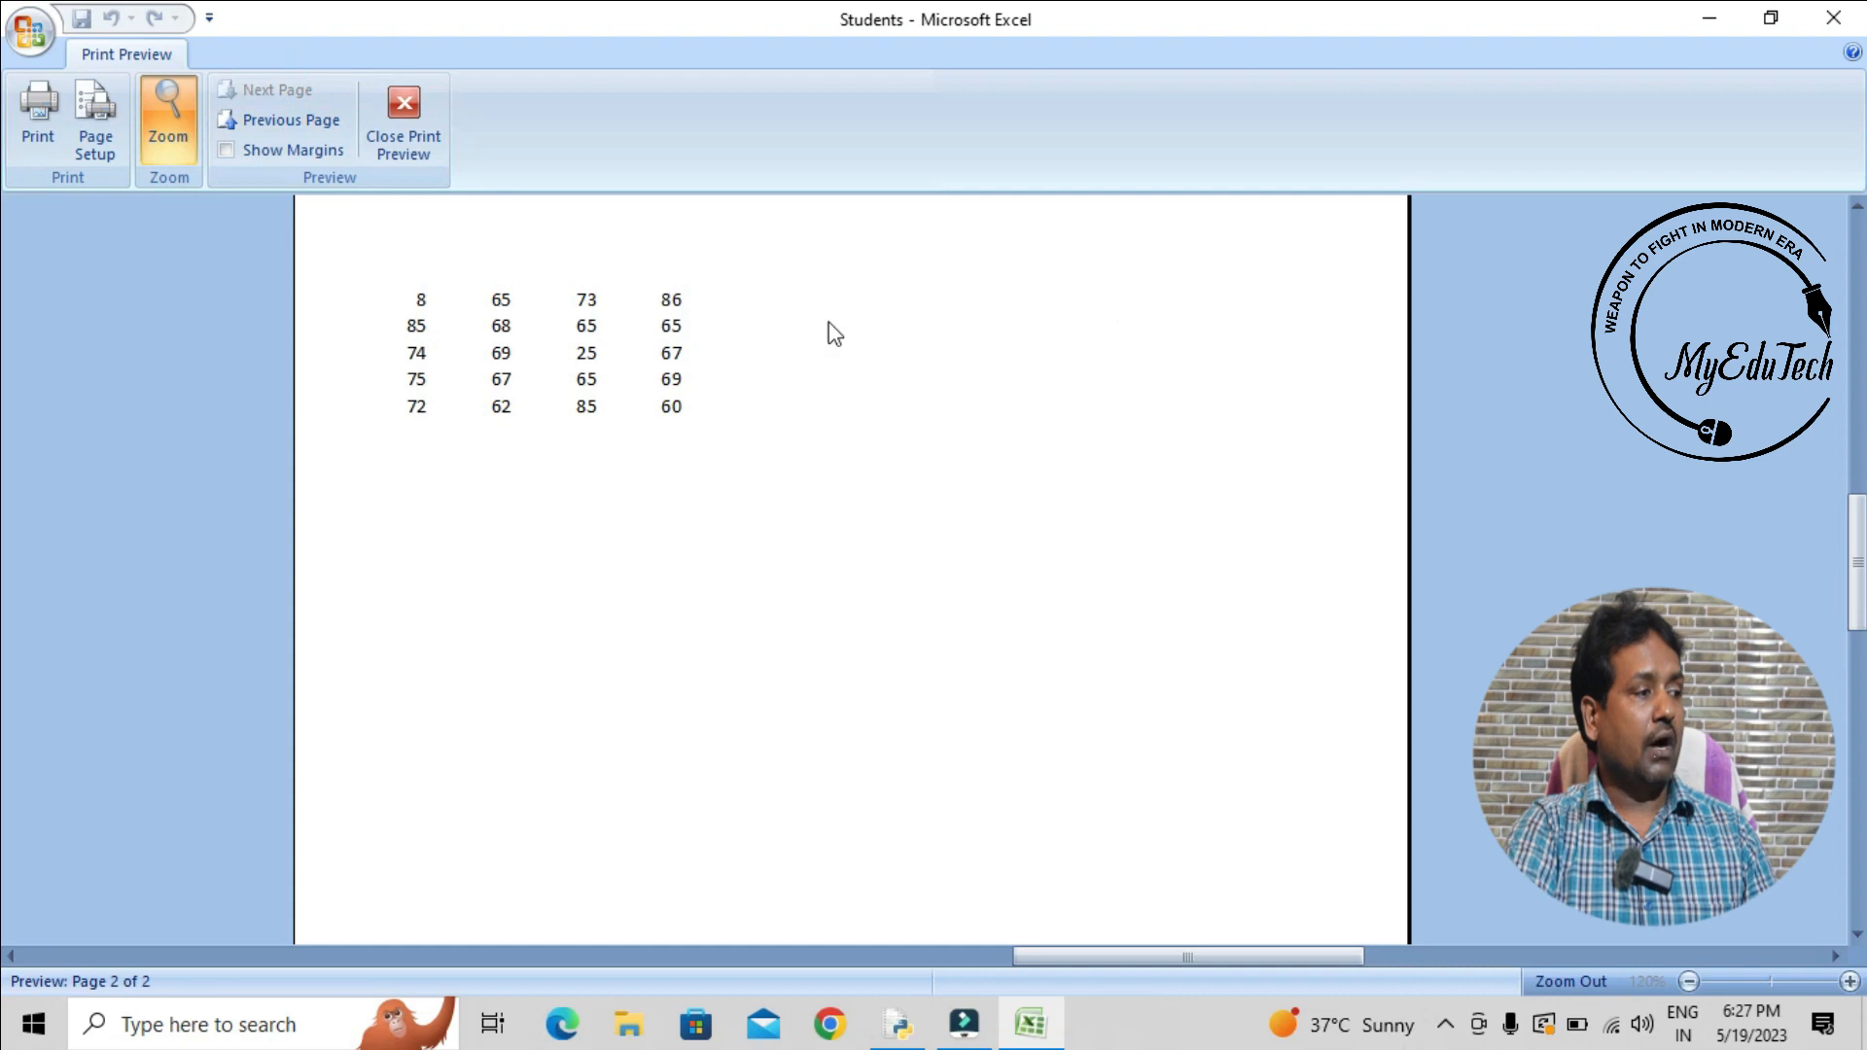
click(404, 112)
- Clear both print area ranges, the records in A6:J11 and the marks in E17:H21
click(778, 542)
drag(109, 349, 919, 513)
click(876, 574)
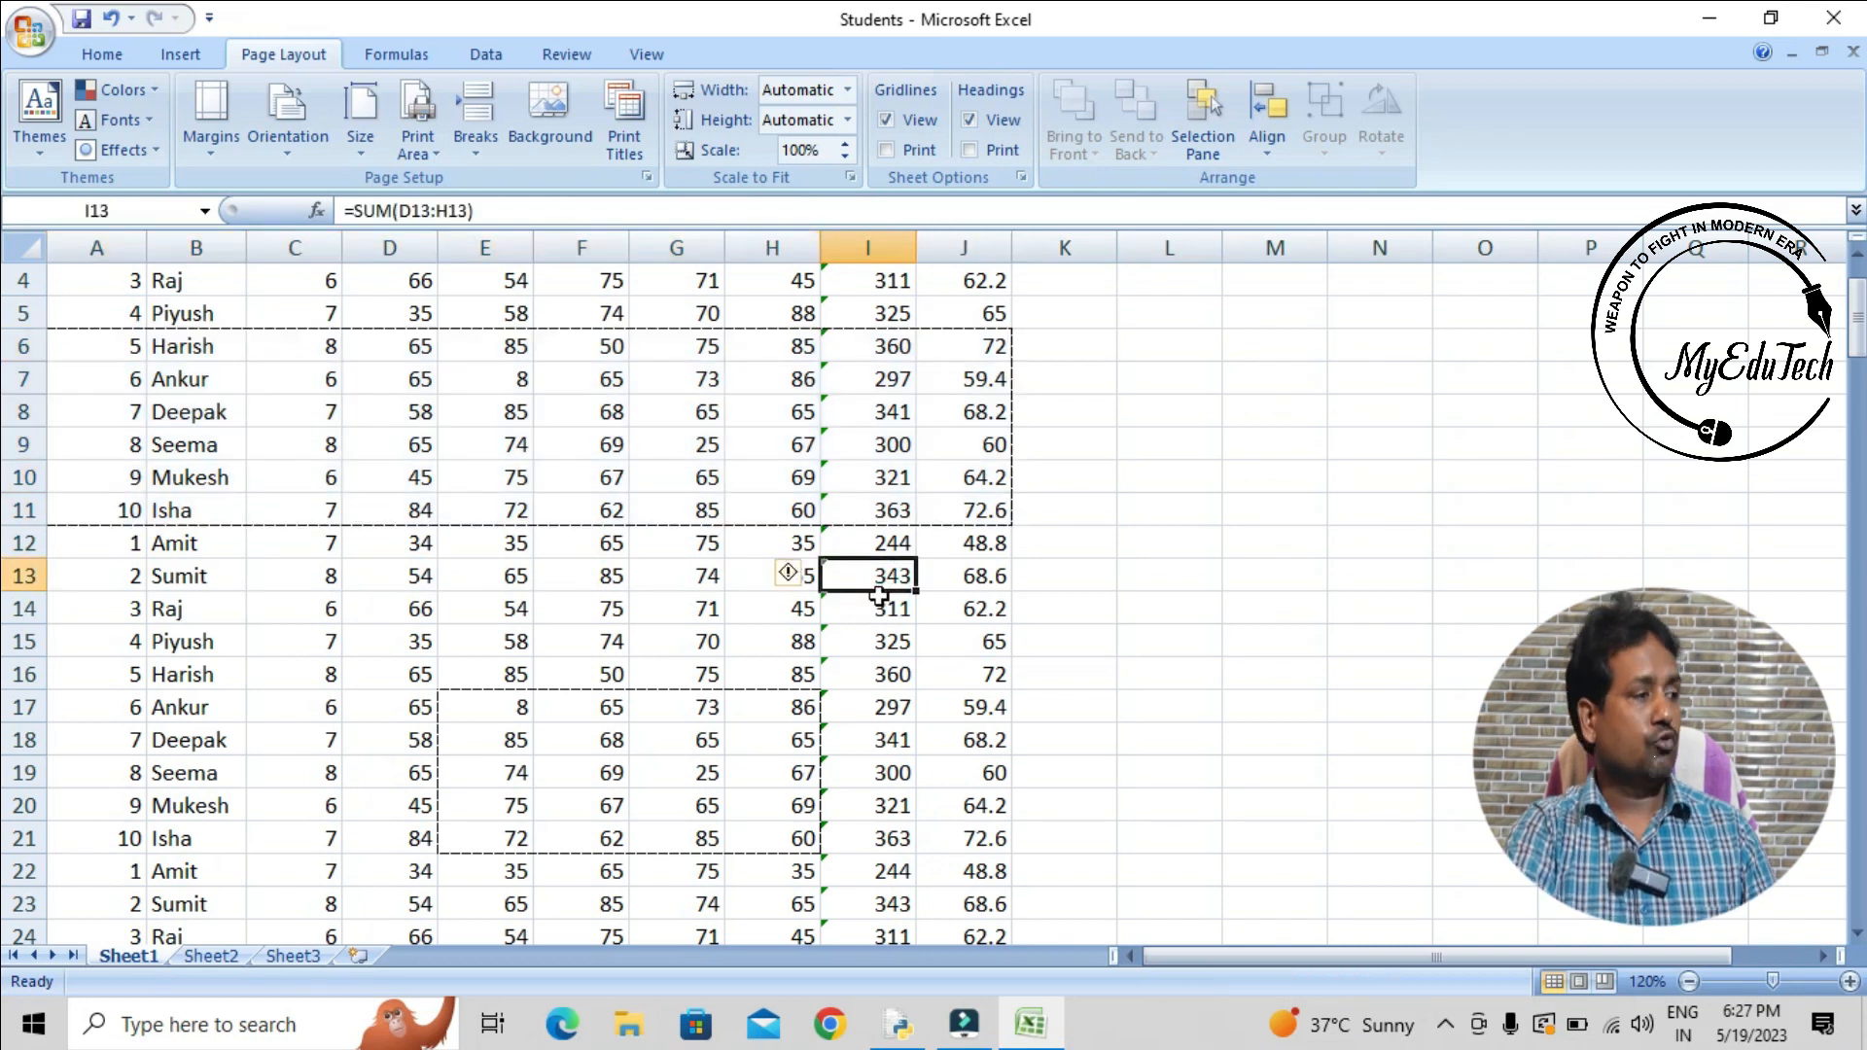
click(409, 136)
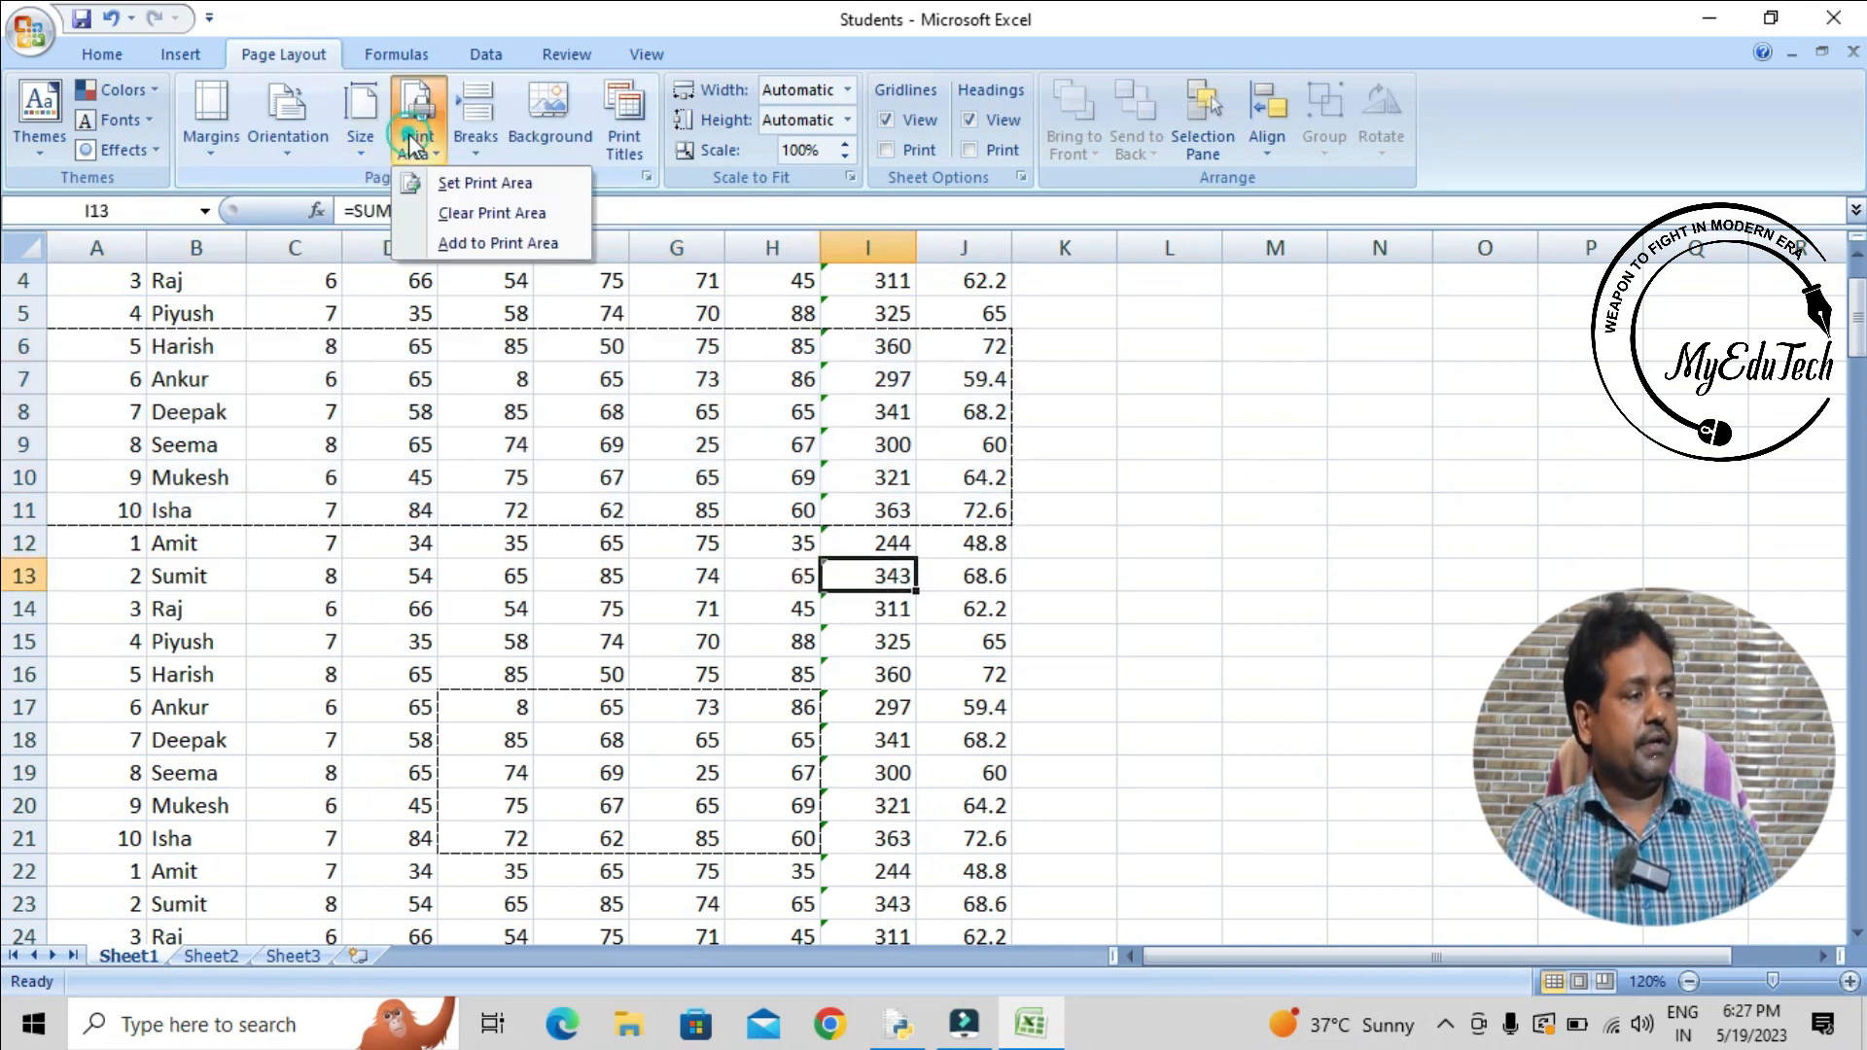
click(457, 216)
click(598, 453)
scroll(597, 453, up, 1)
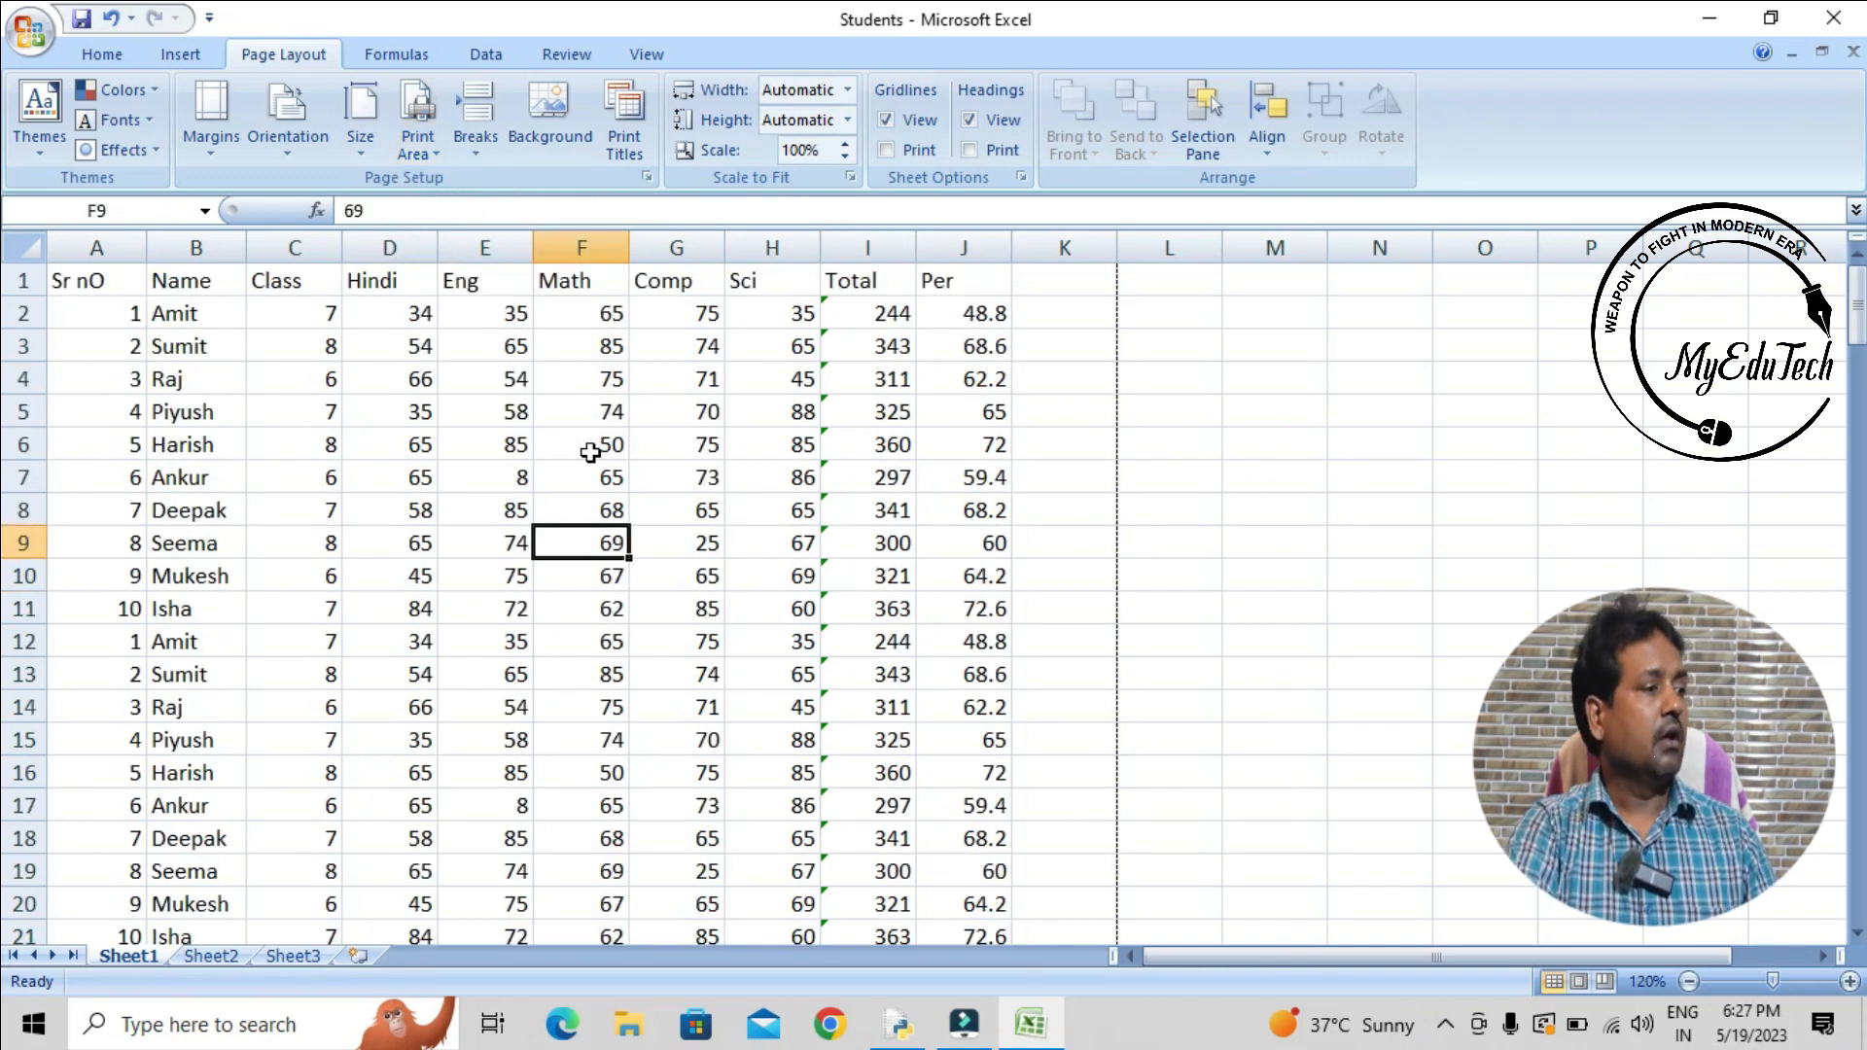
- Examine at which rows the automatic page breaks divide the student records down the sheet
click(476, 144)
click(624, 418)
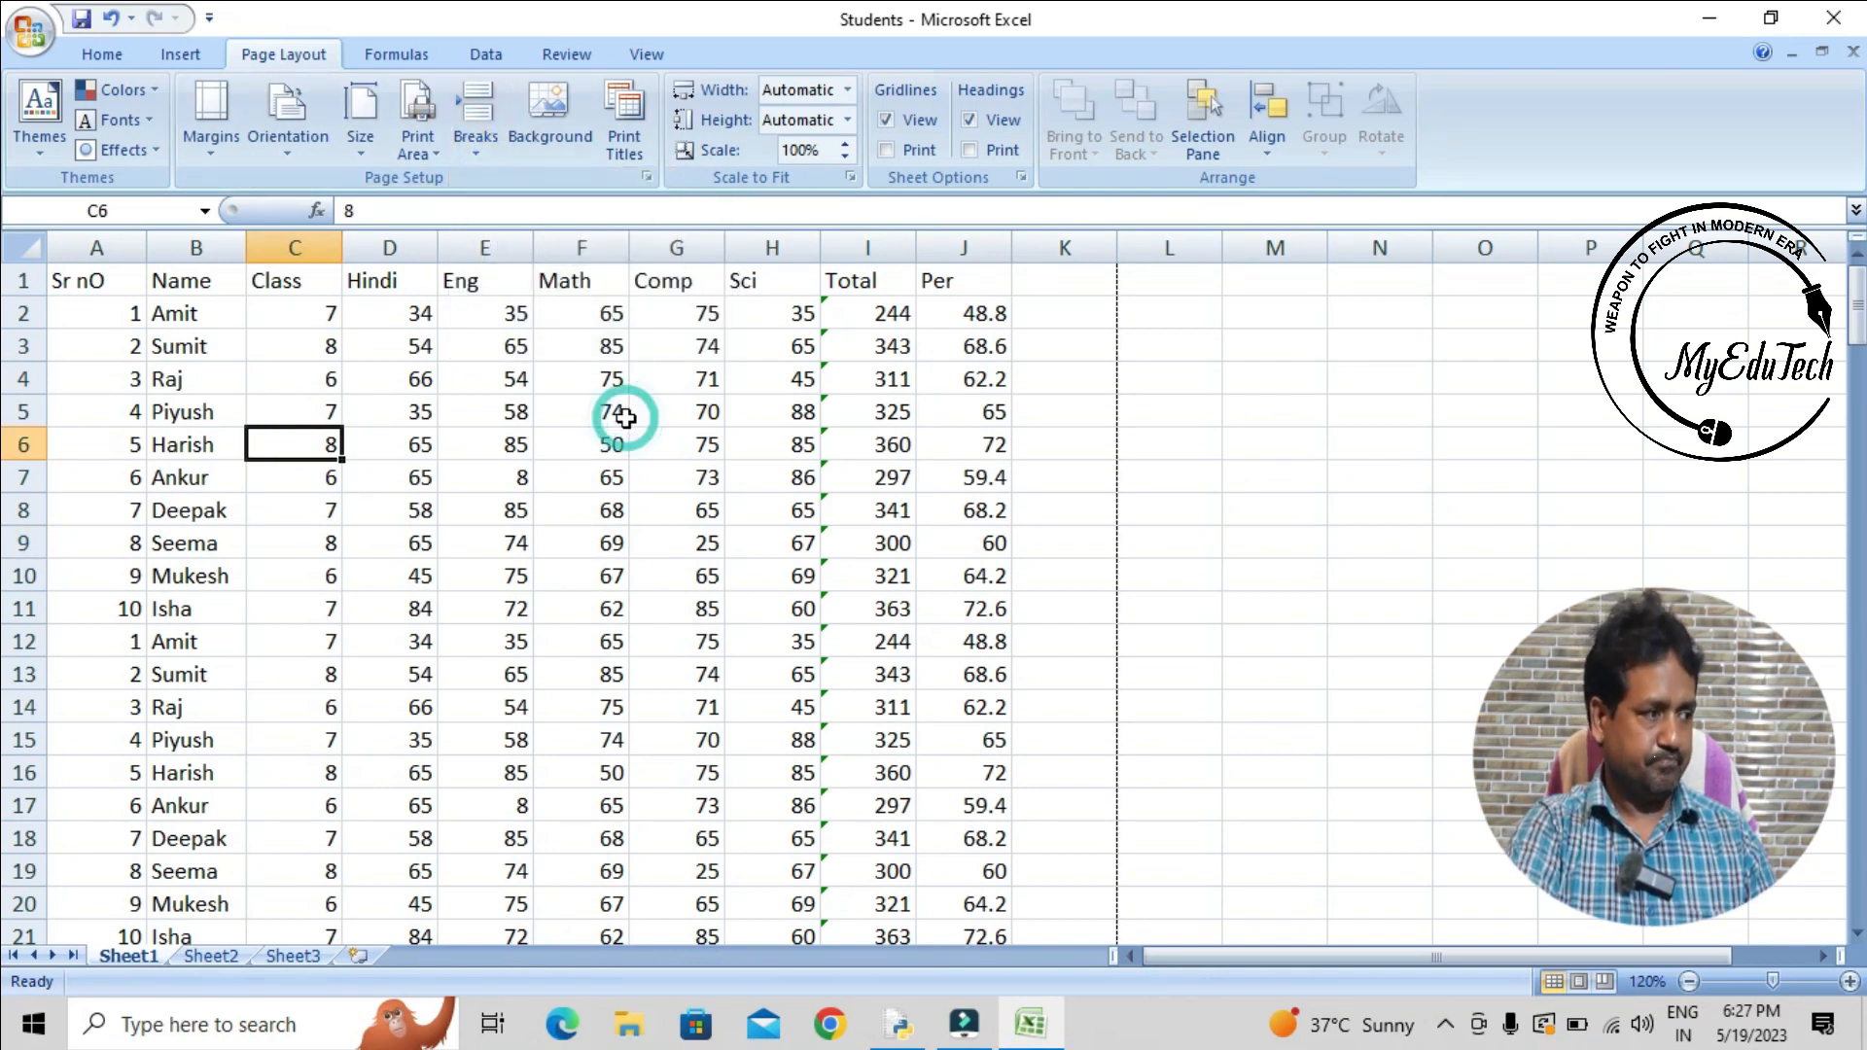
click(545, 484)
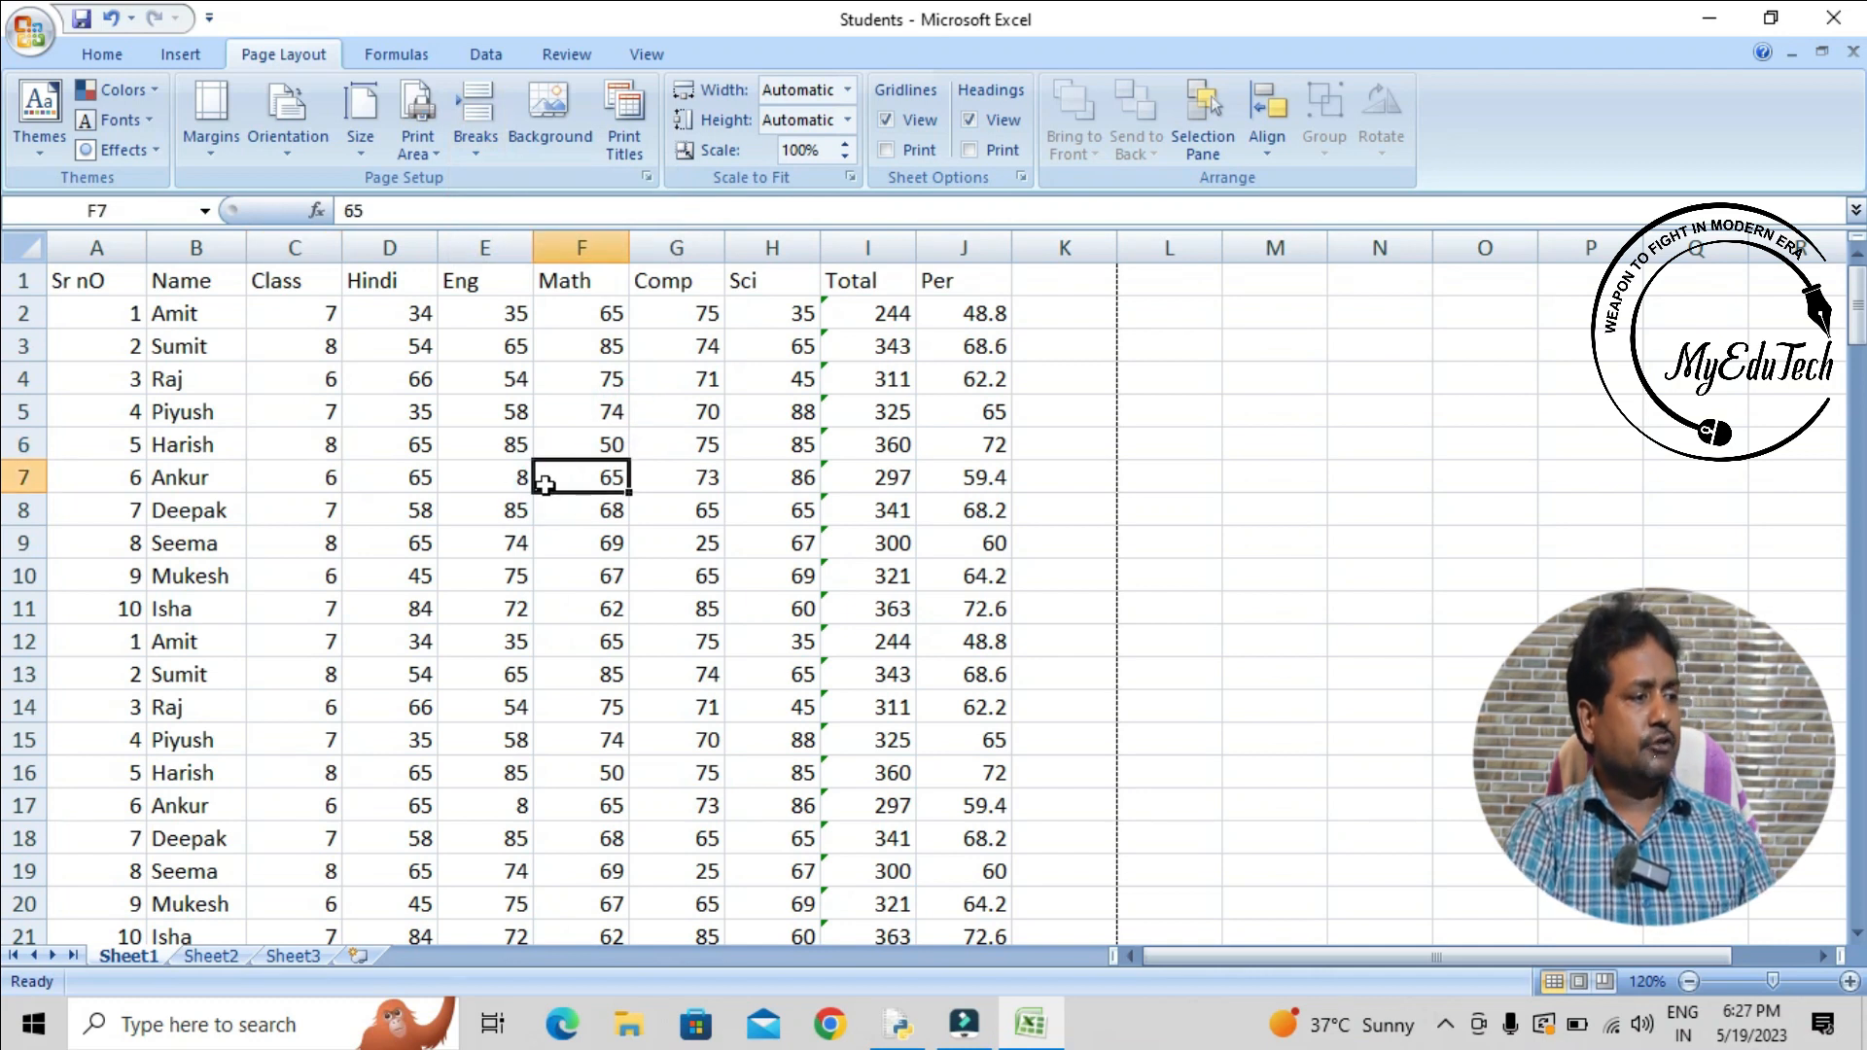
scroll(545, 485, down, 8)
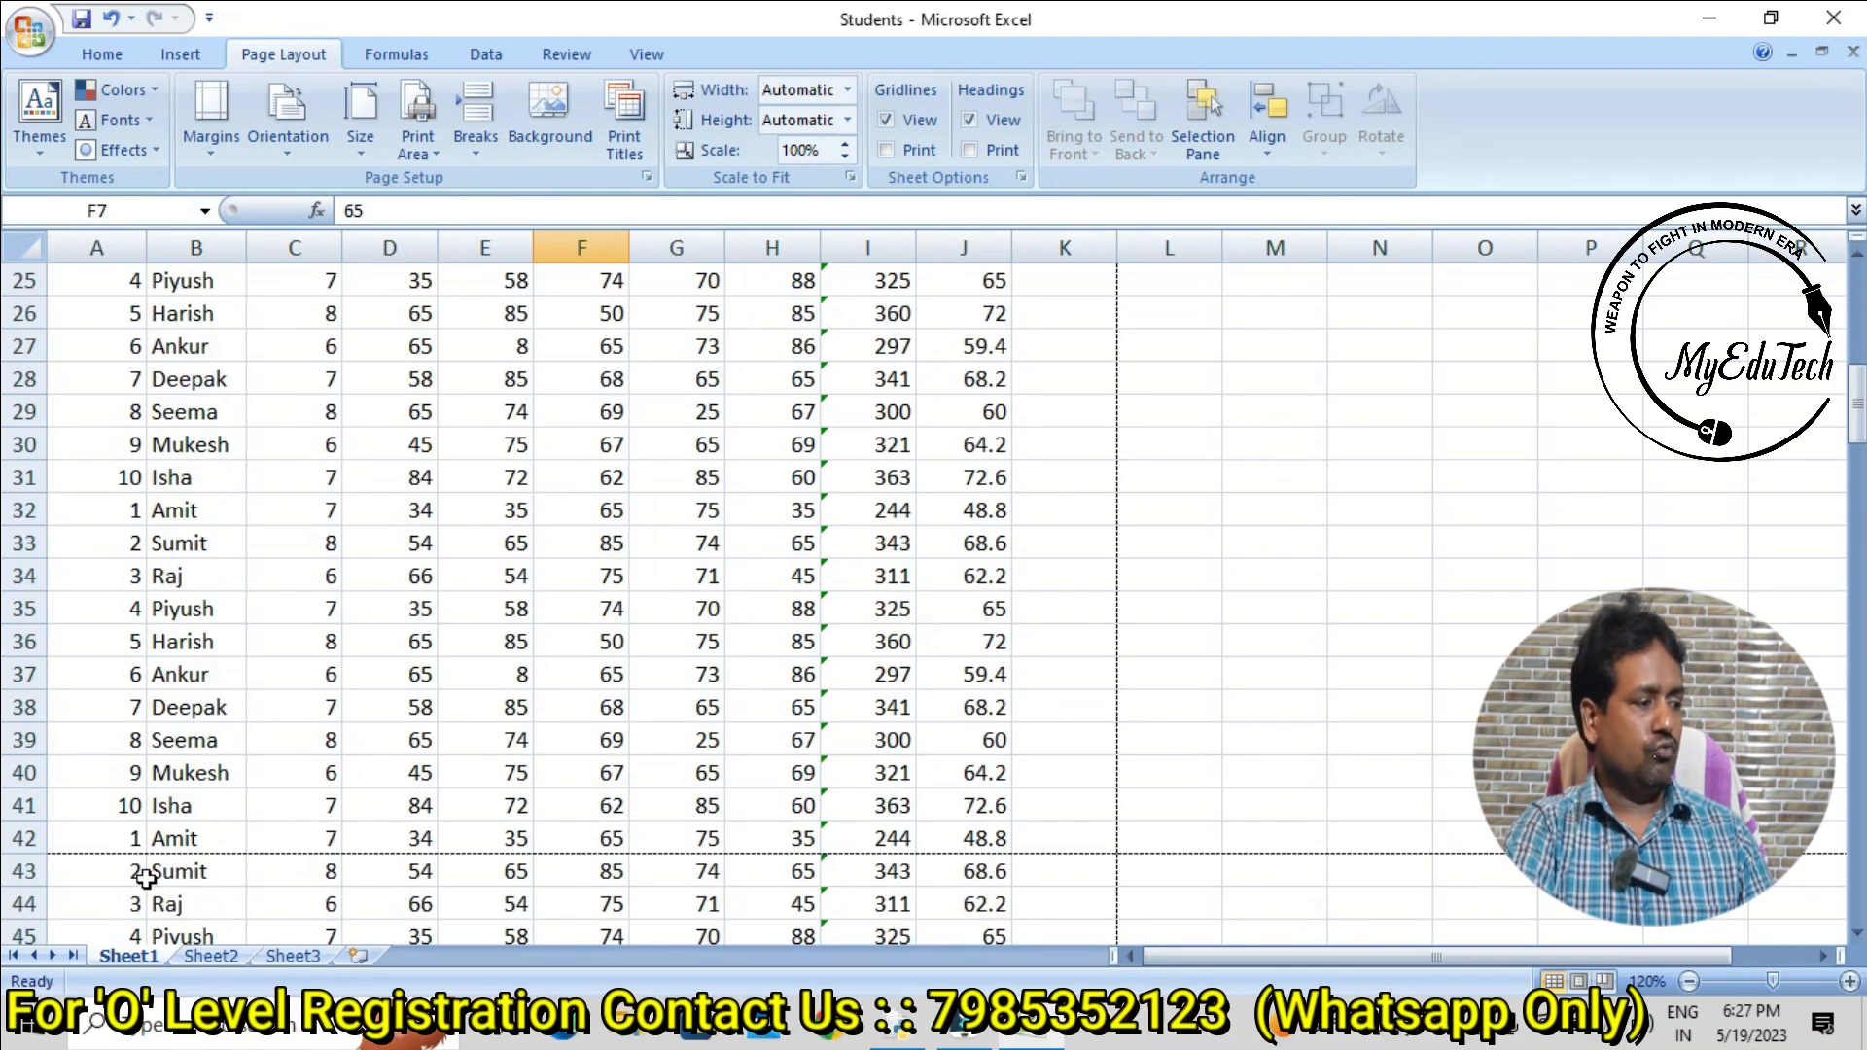
click(131, 840)
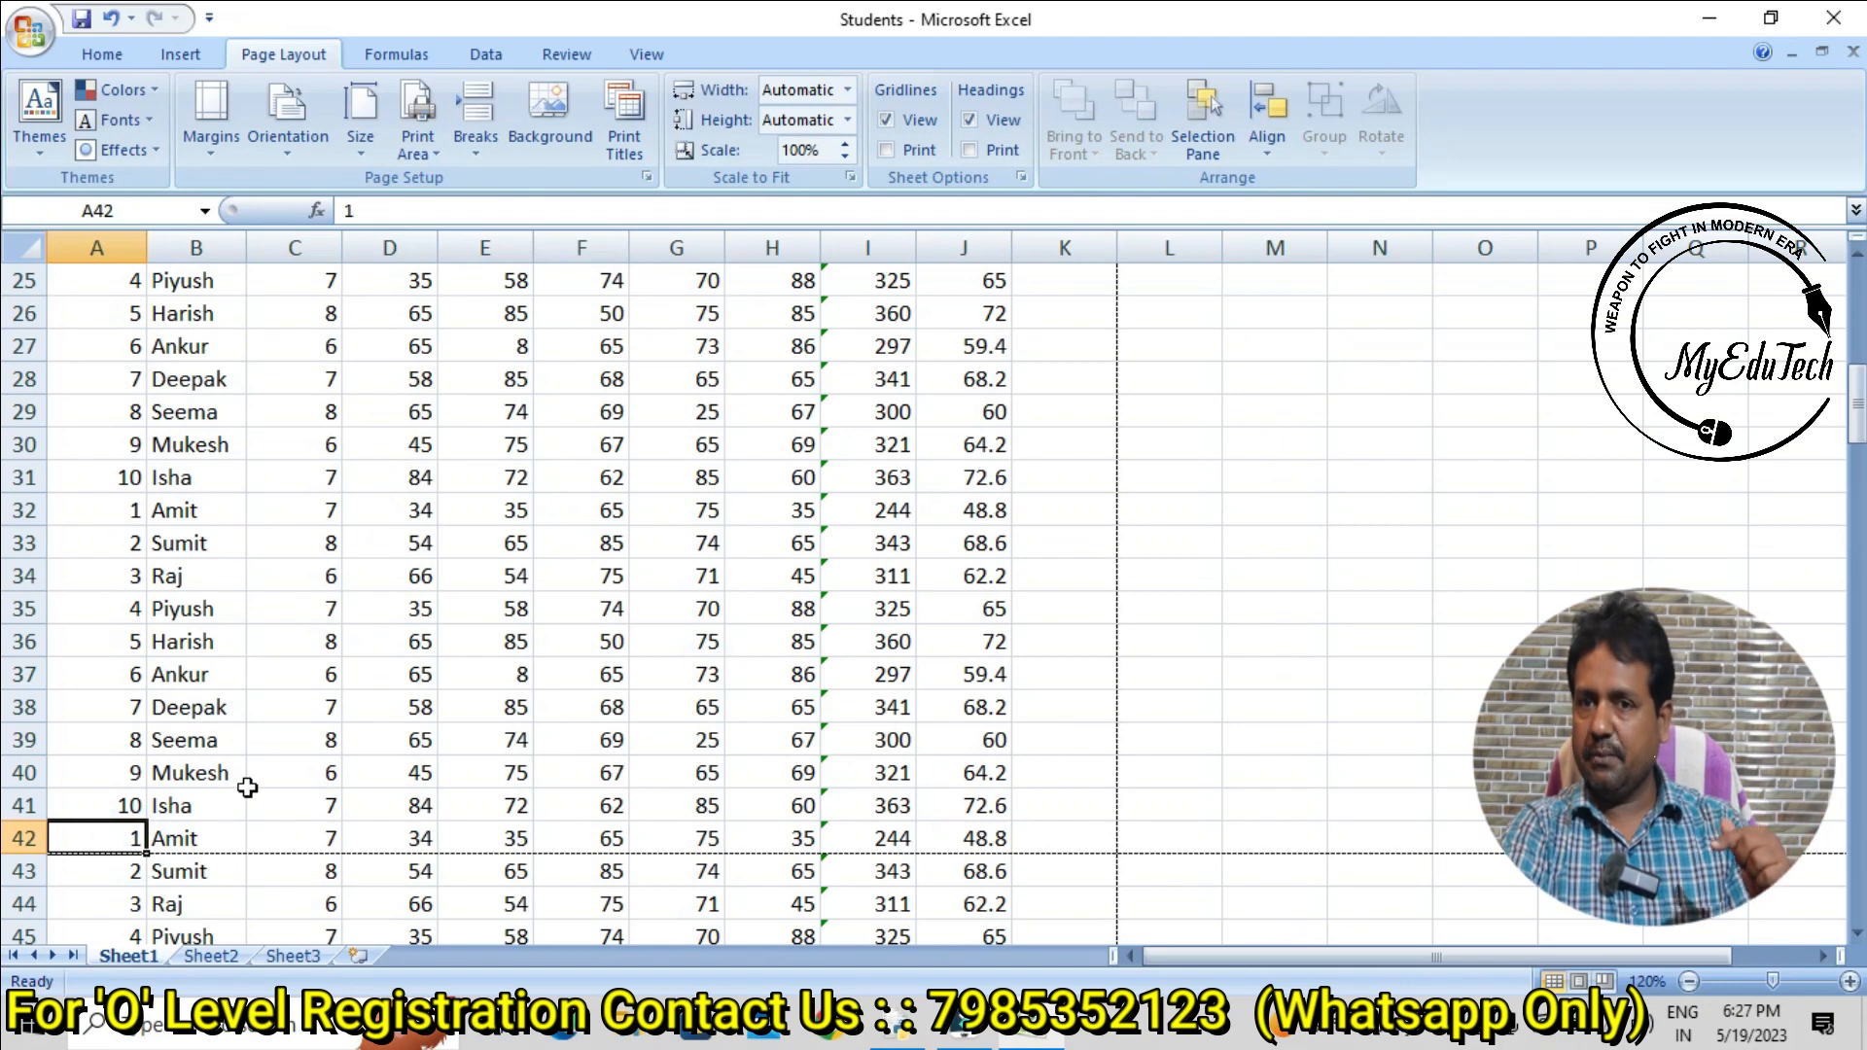
scroll(247, 788, down, 14)
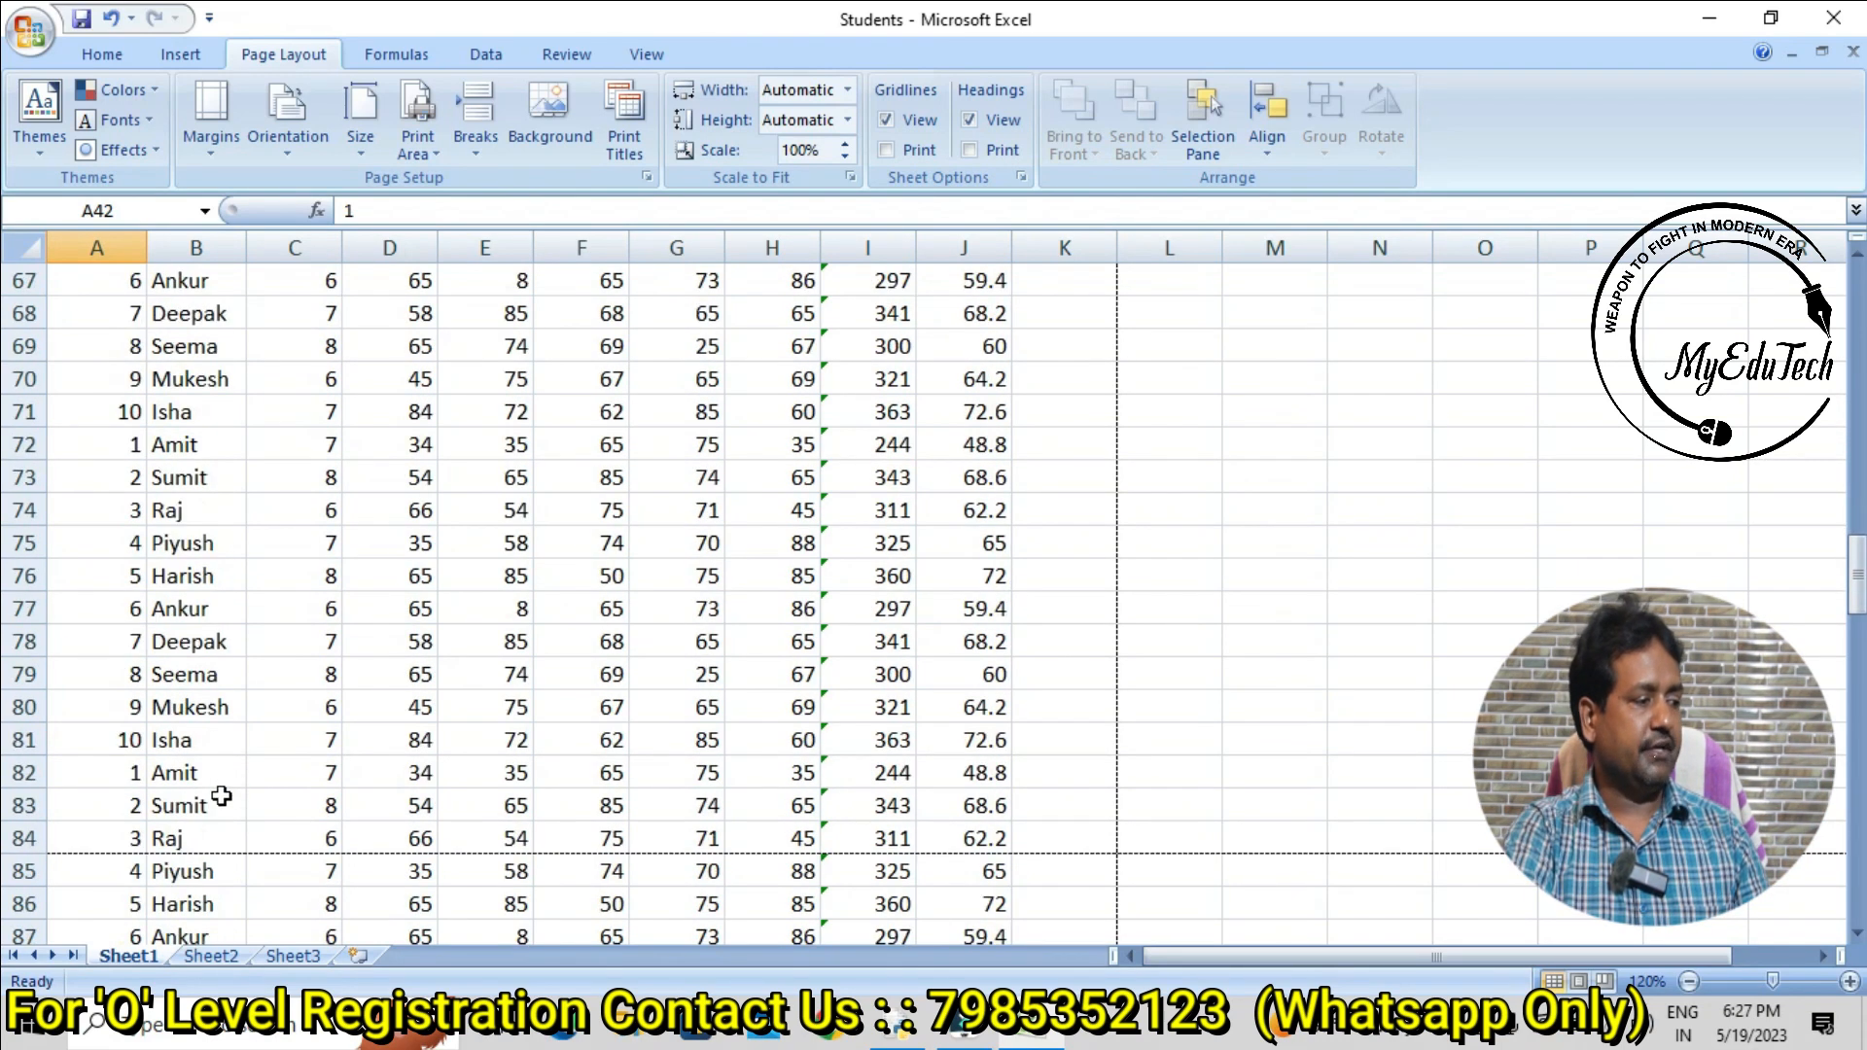
click(125, 839)
scroll(127, 836, down, 3)
scroll(126, 836, up, 3)
scroll(146, 817, up, 8)
scroll(156, 807, up, 14)
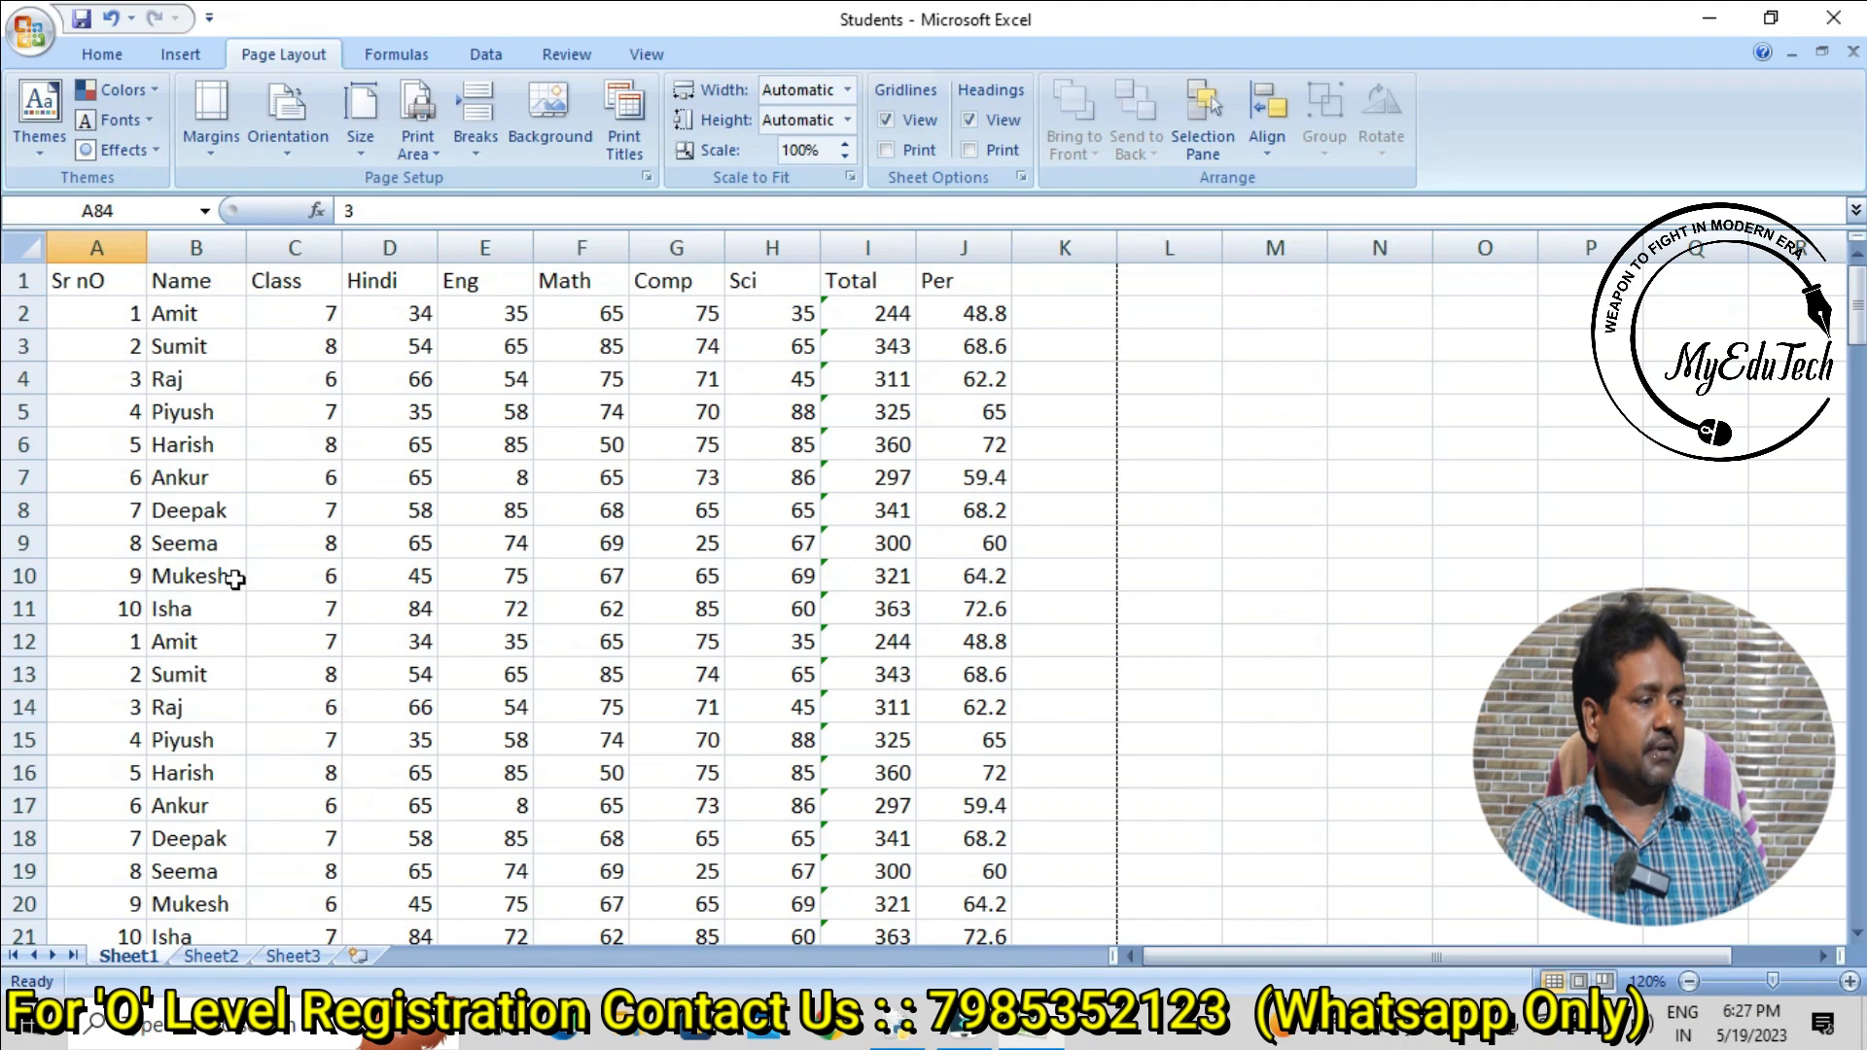
- Insert a manual page break above row 15 so the first page ends with the record in row 14
click(156, 707)
click(79, 734)
click(358, 741)
click(87, 736)
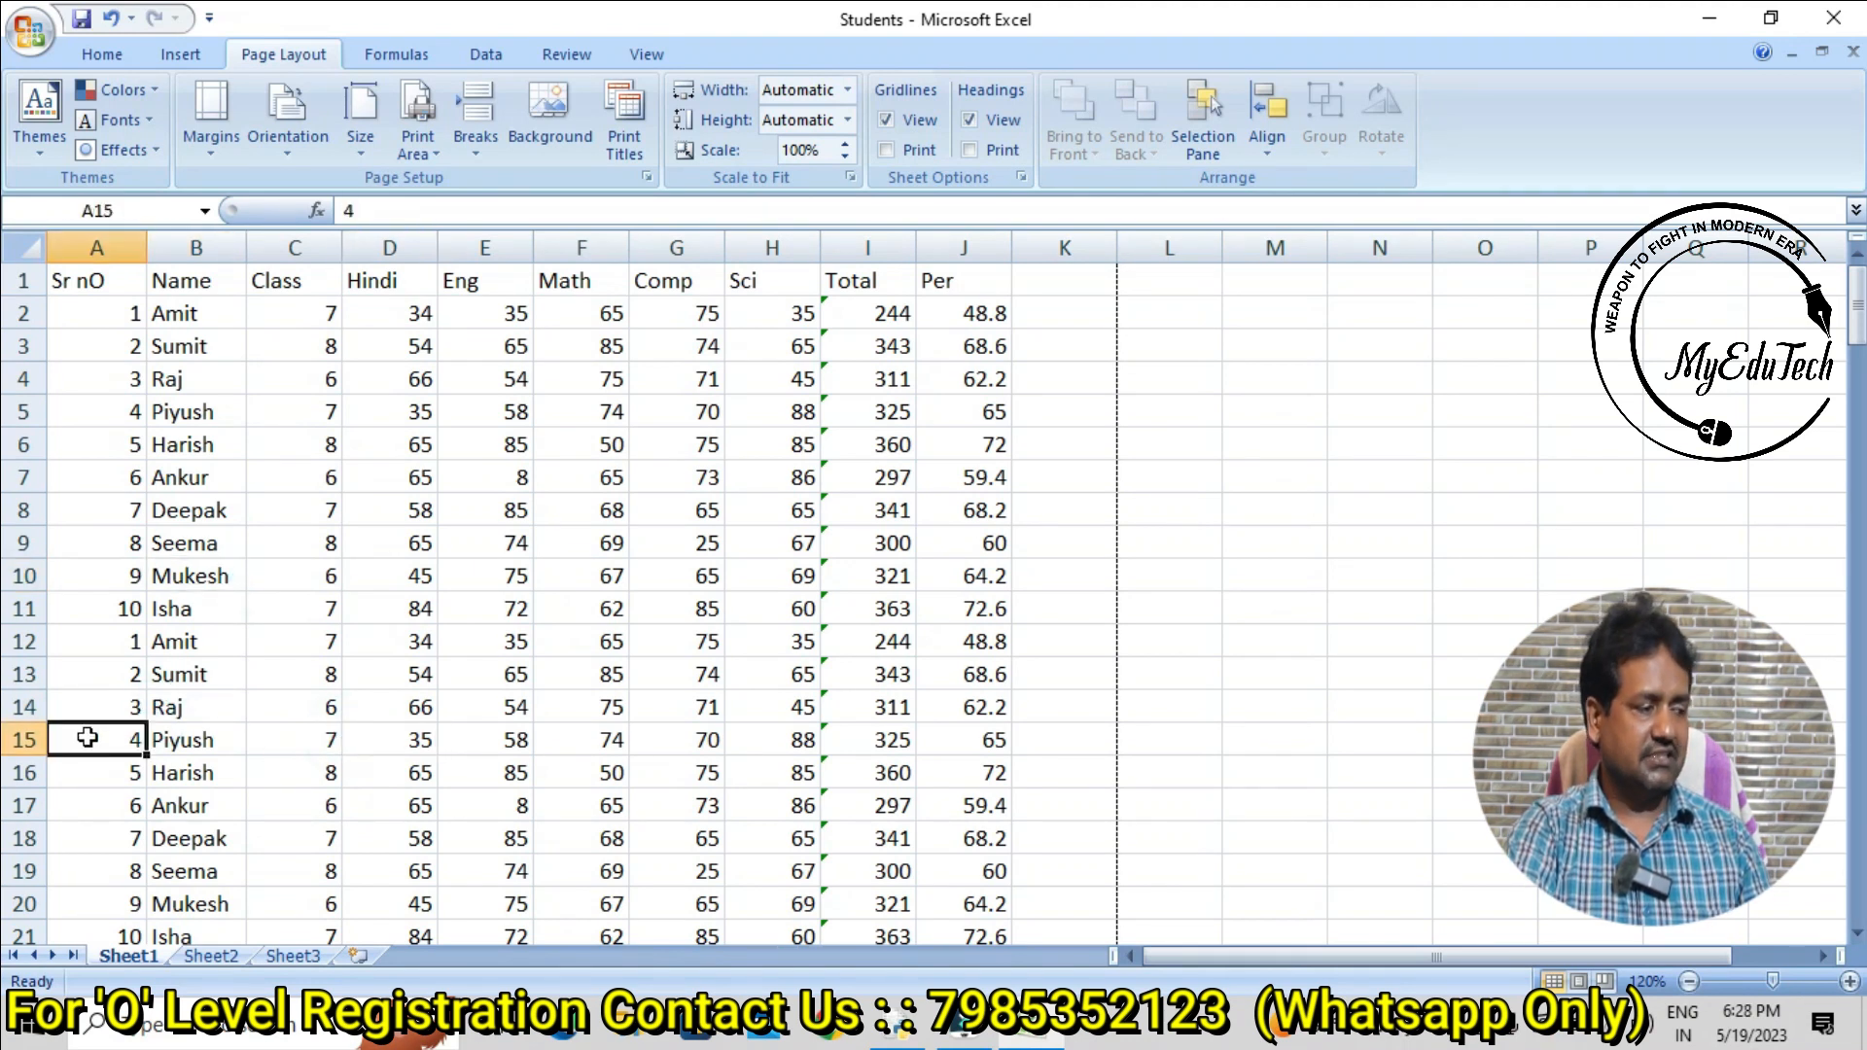
click(479, 754)
scroll(85, 668, down, 1)
click(91, 642)
scroll(89, 645, up, 1)
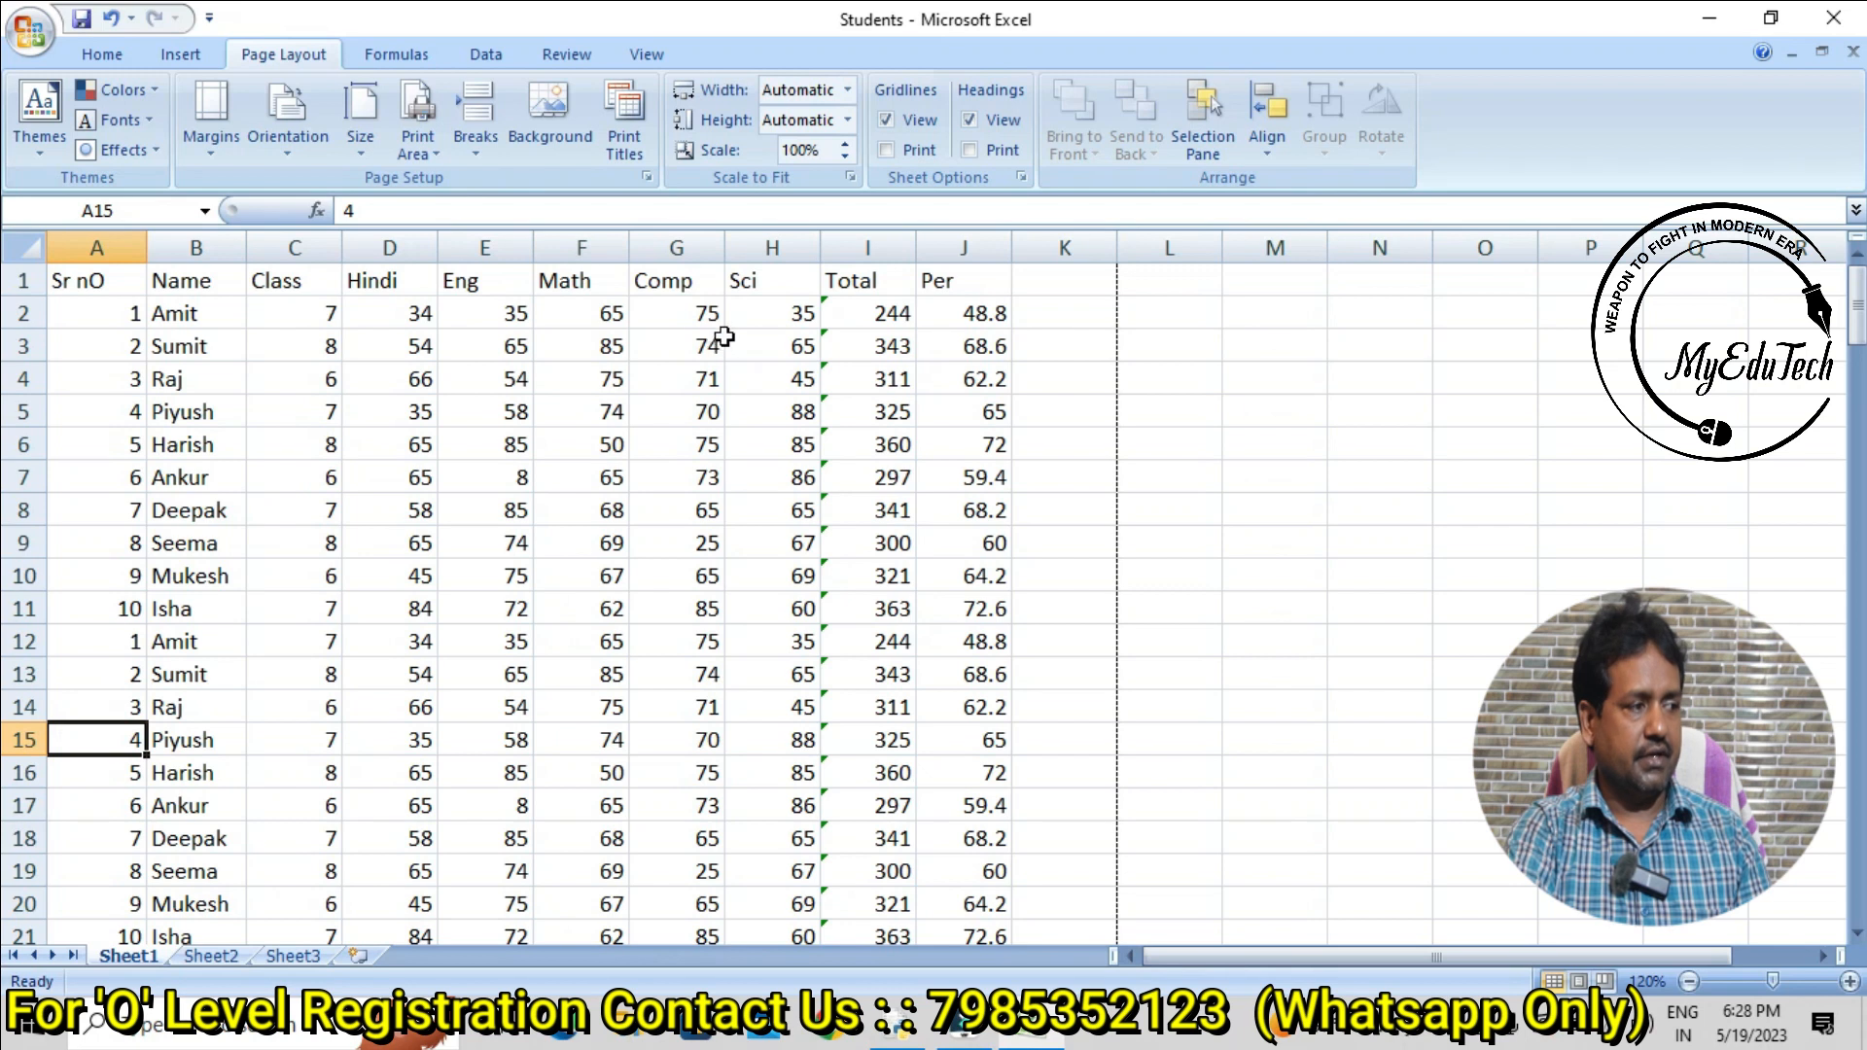
click(469, 151)
click(502, 184)
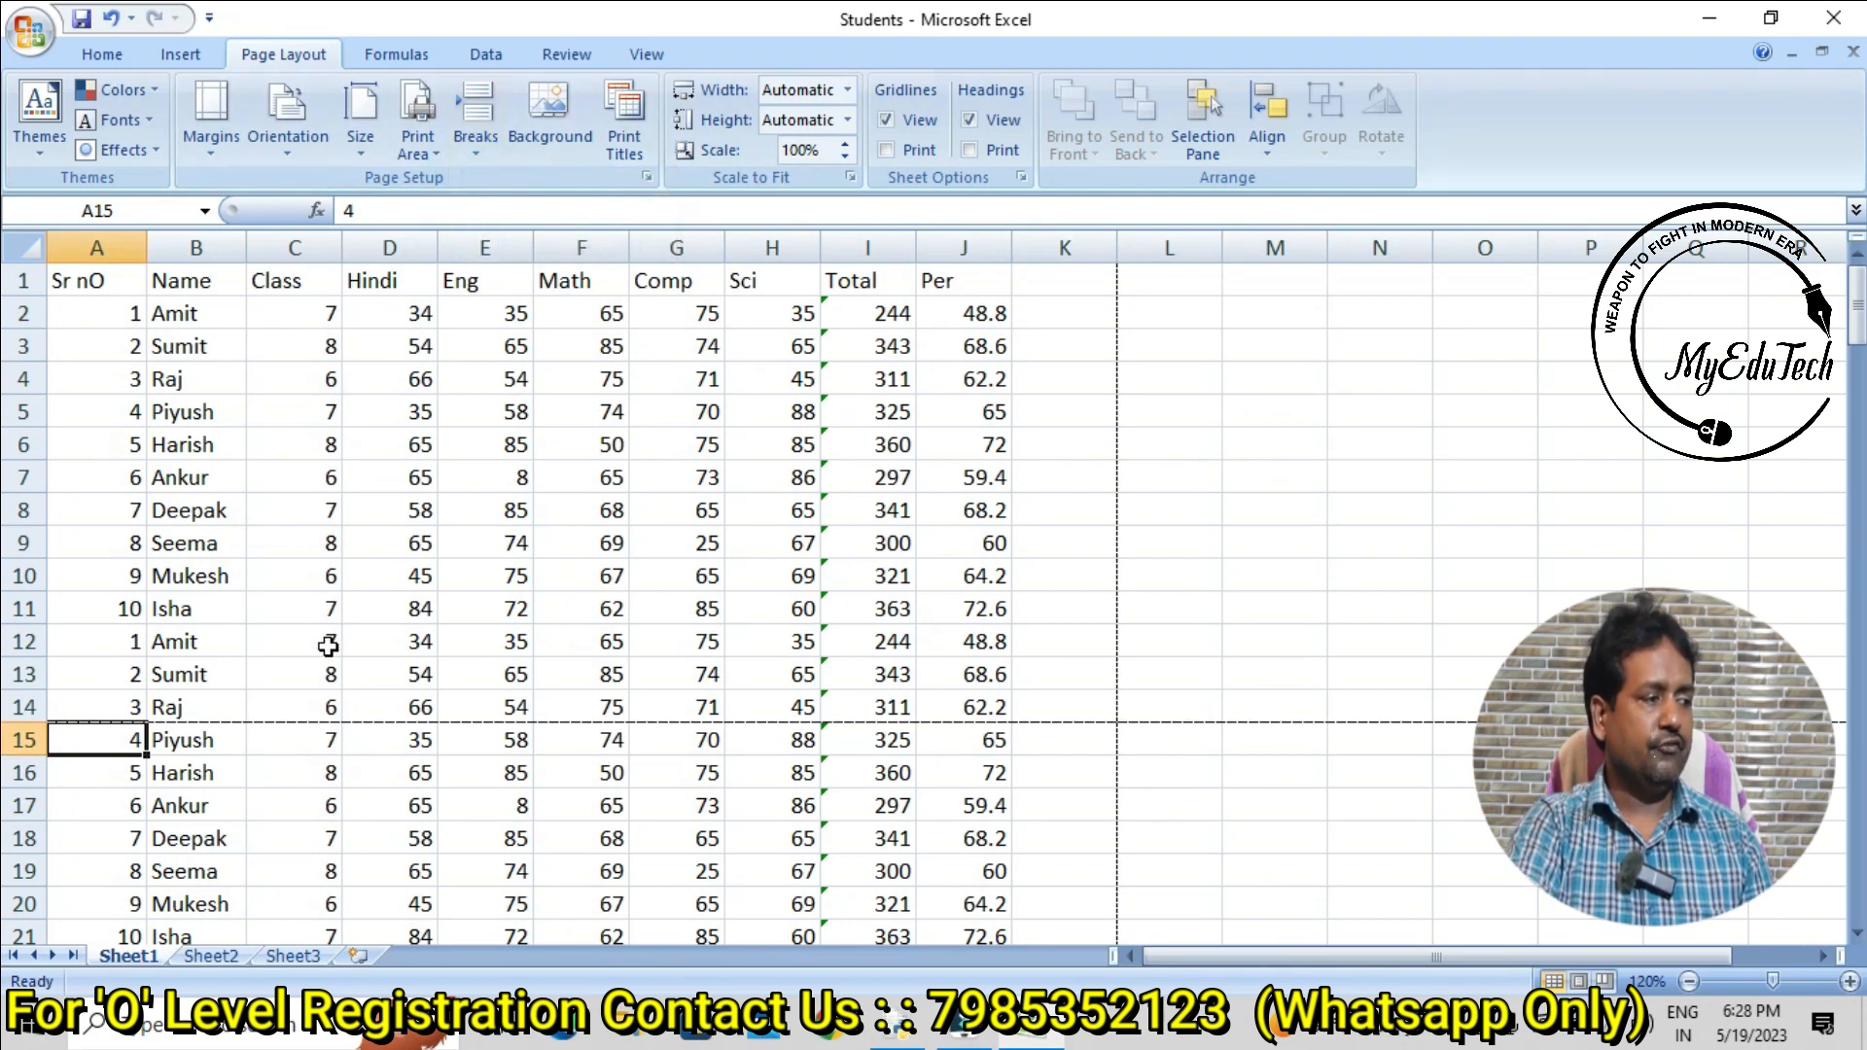
- Examine which records fall on the first page above row 15 and where the following page break lies down the sheet
click(231, 671)
drag(283, 707, 50, 284)
click(603, 608)
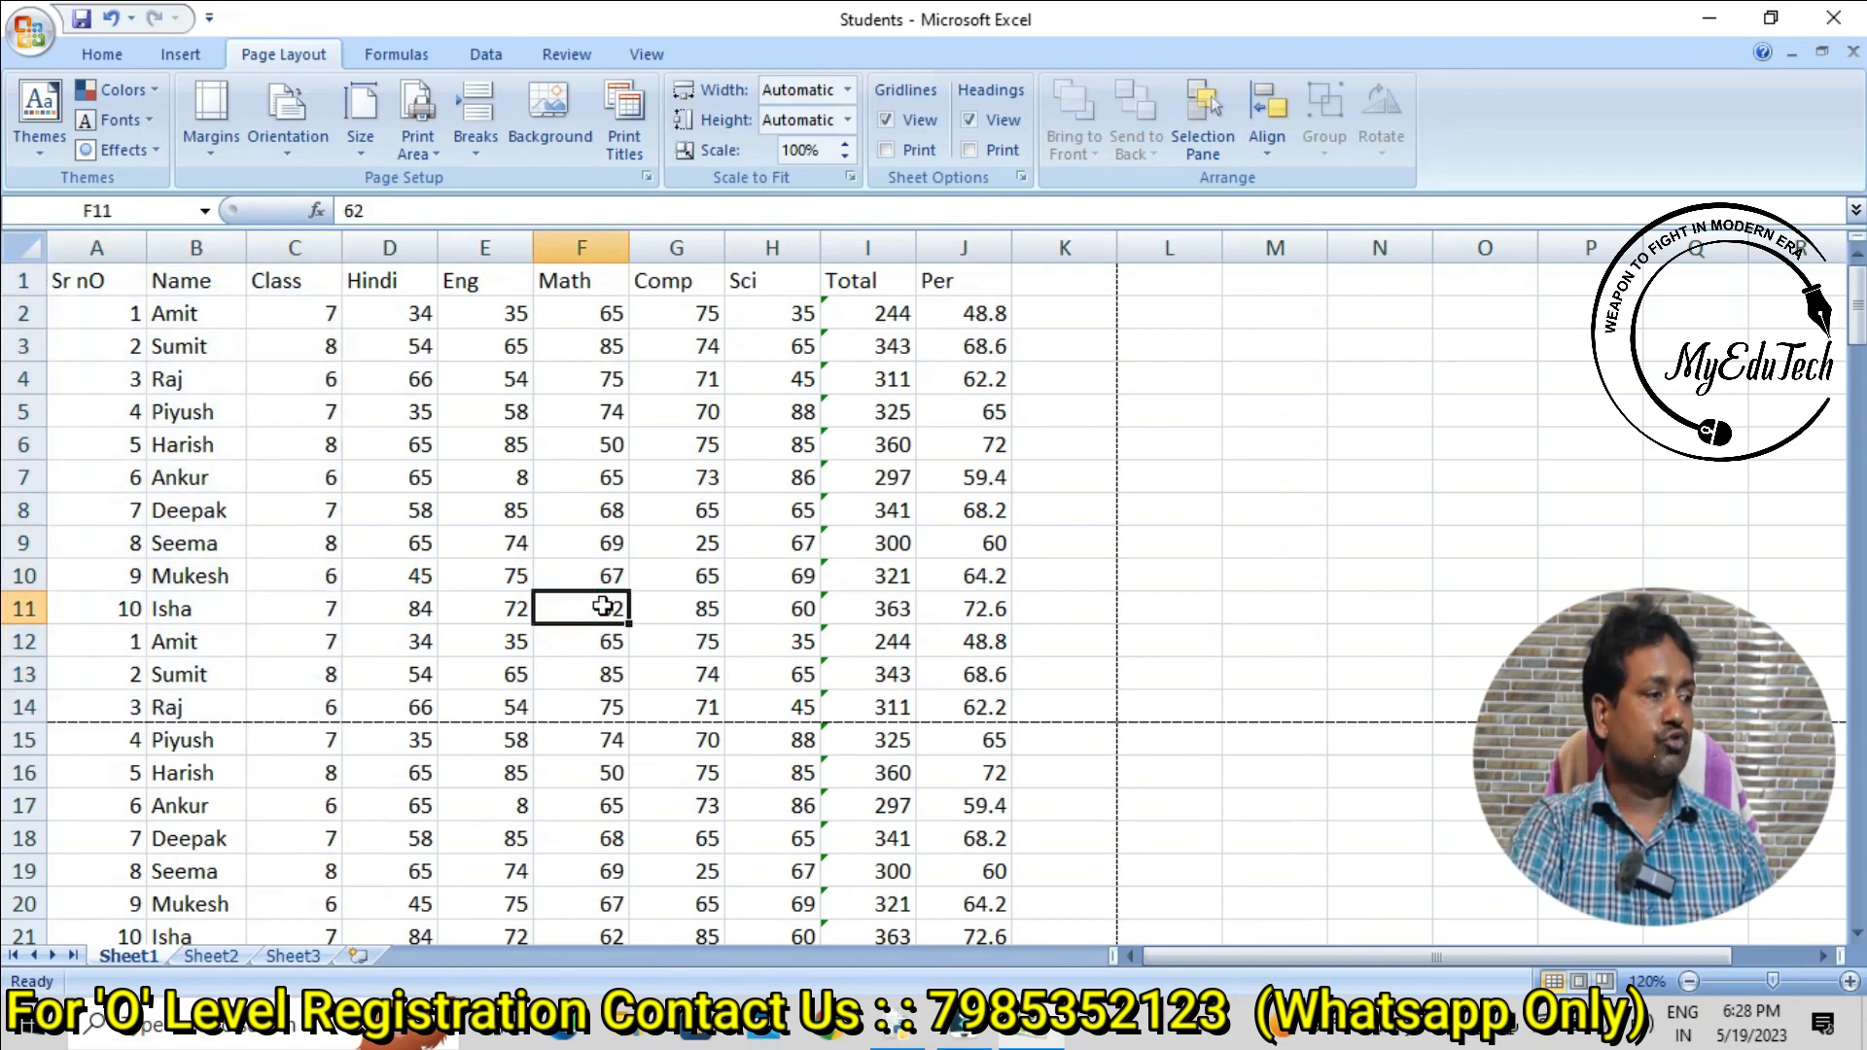
scroll(604, 609, down, 3)
click(509, 604)
scroll(510, 603, down, 3)
scroll(508, 604, down, 9)
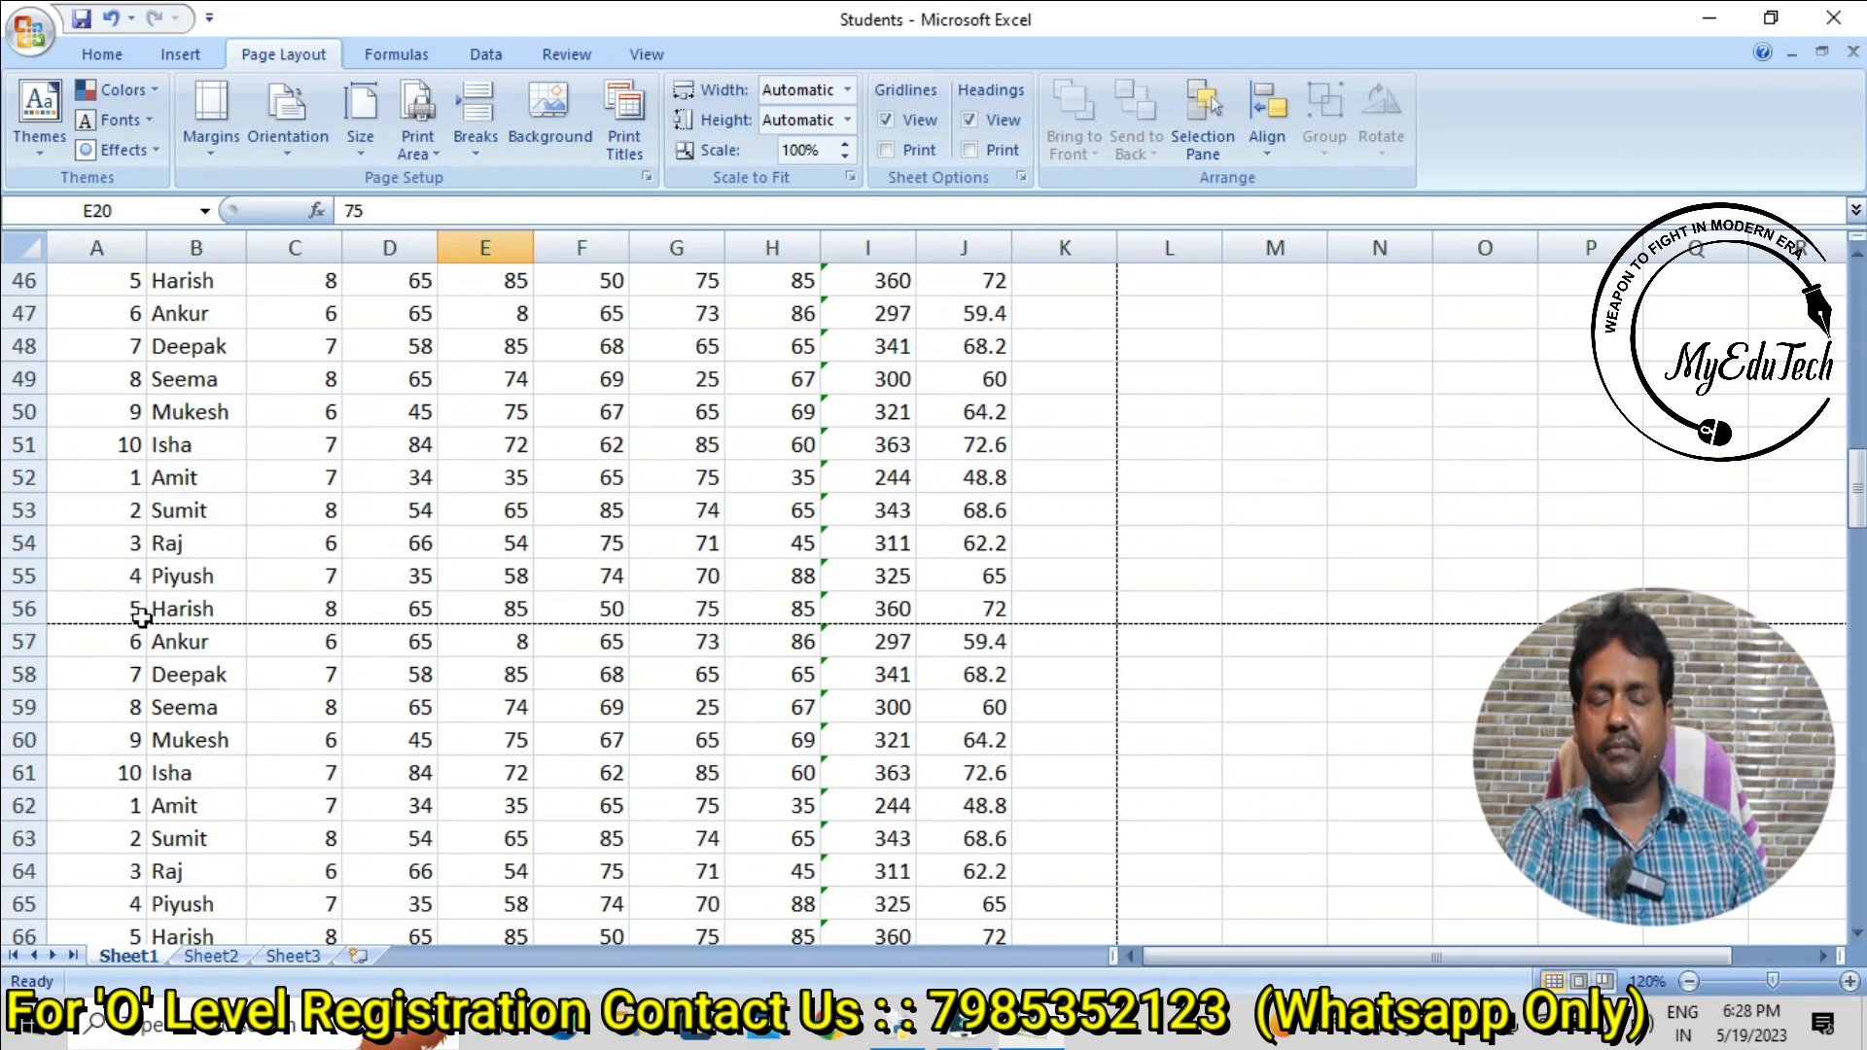
scroll(141, 616, up, 10)
scroll(144, 624, up, 5)
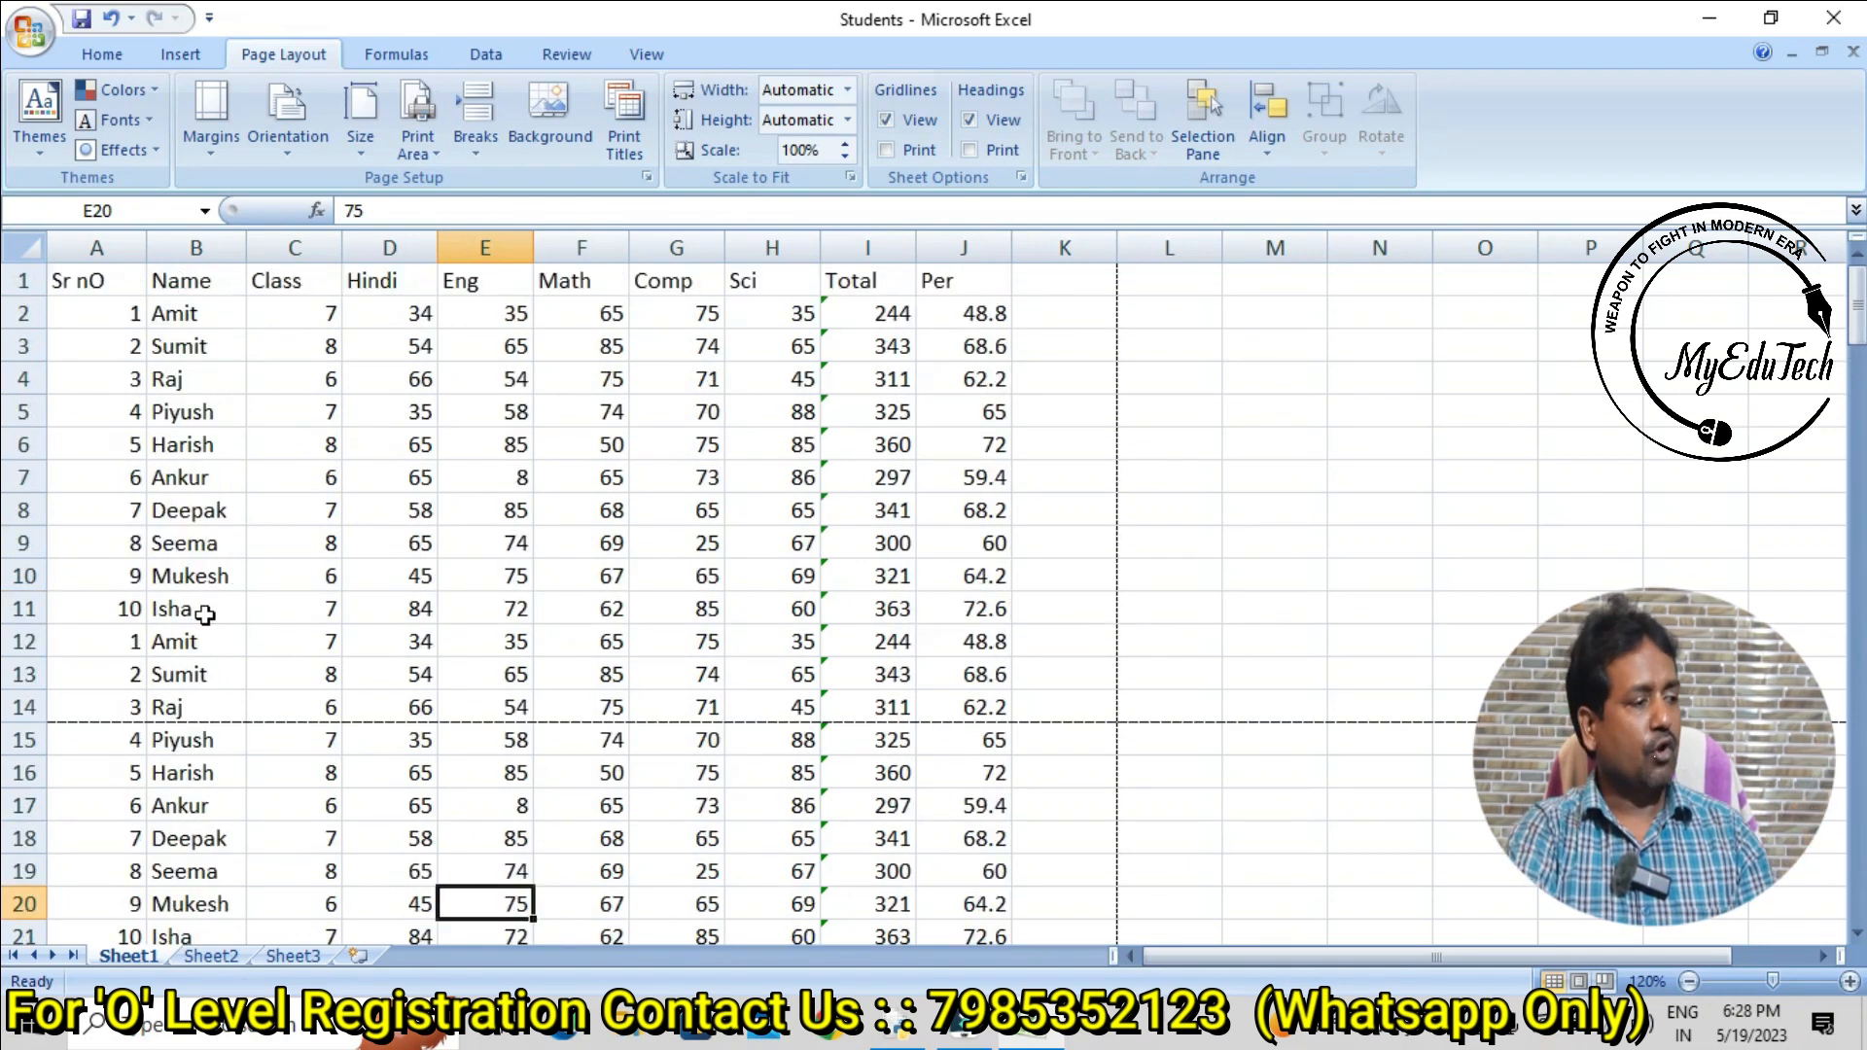
scroll(204, 615, down, 2)
scroll(398, 609, up, 2)
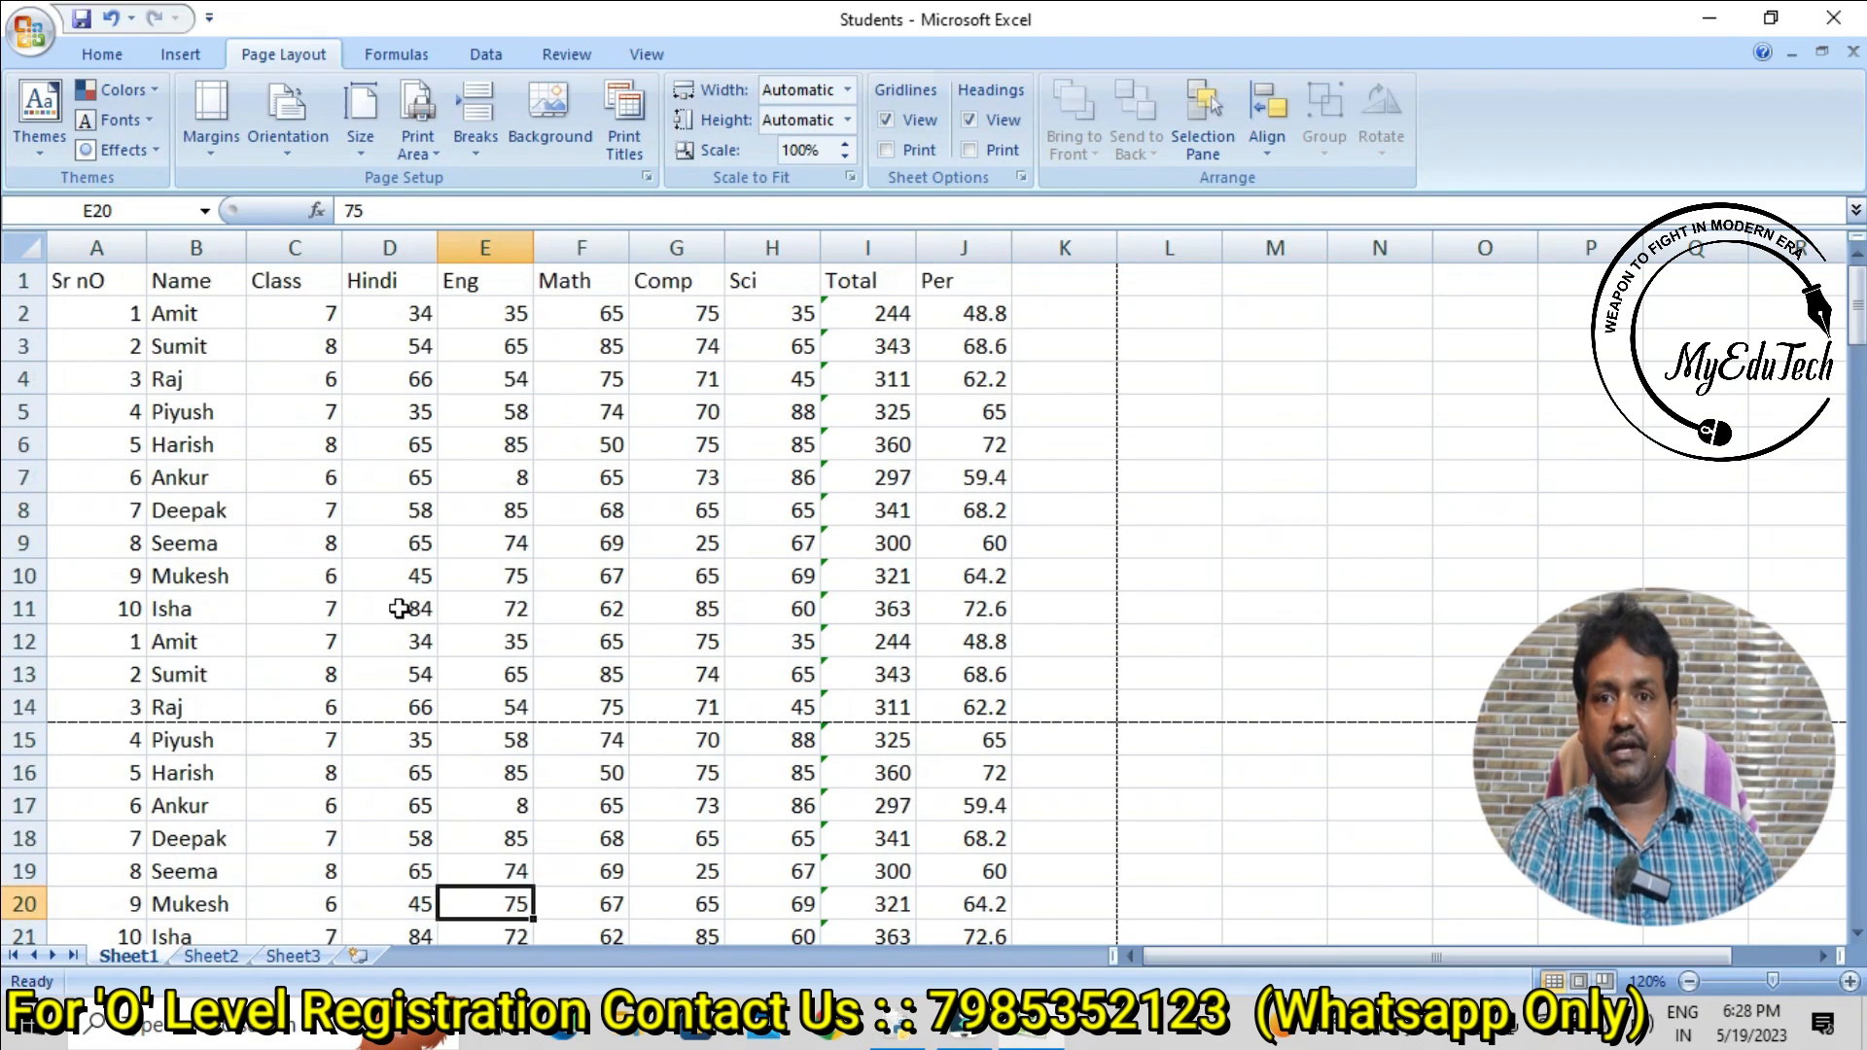
- Insert a second manual page break above row 24, using cell A24 as the start of the new page
click(391, 552)
scroll(360, 559, down, 4)
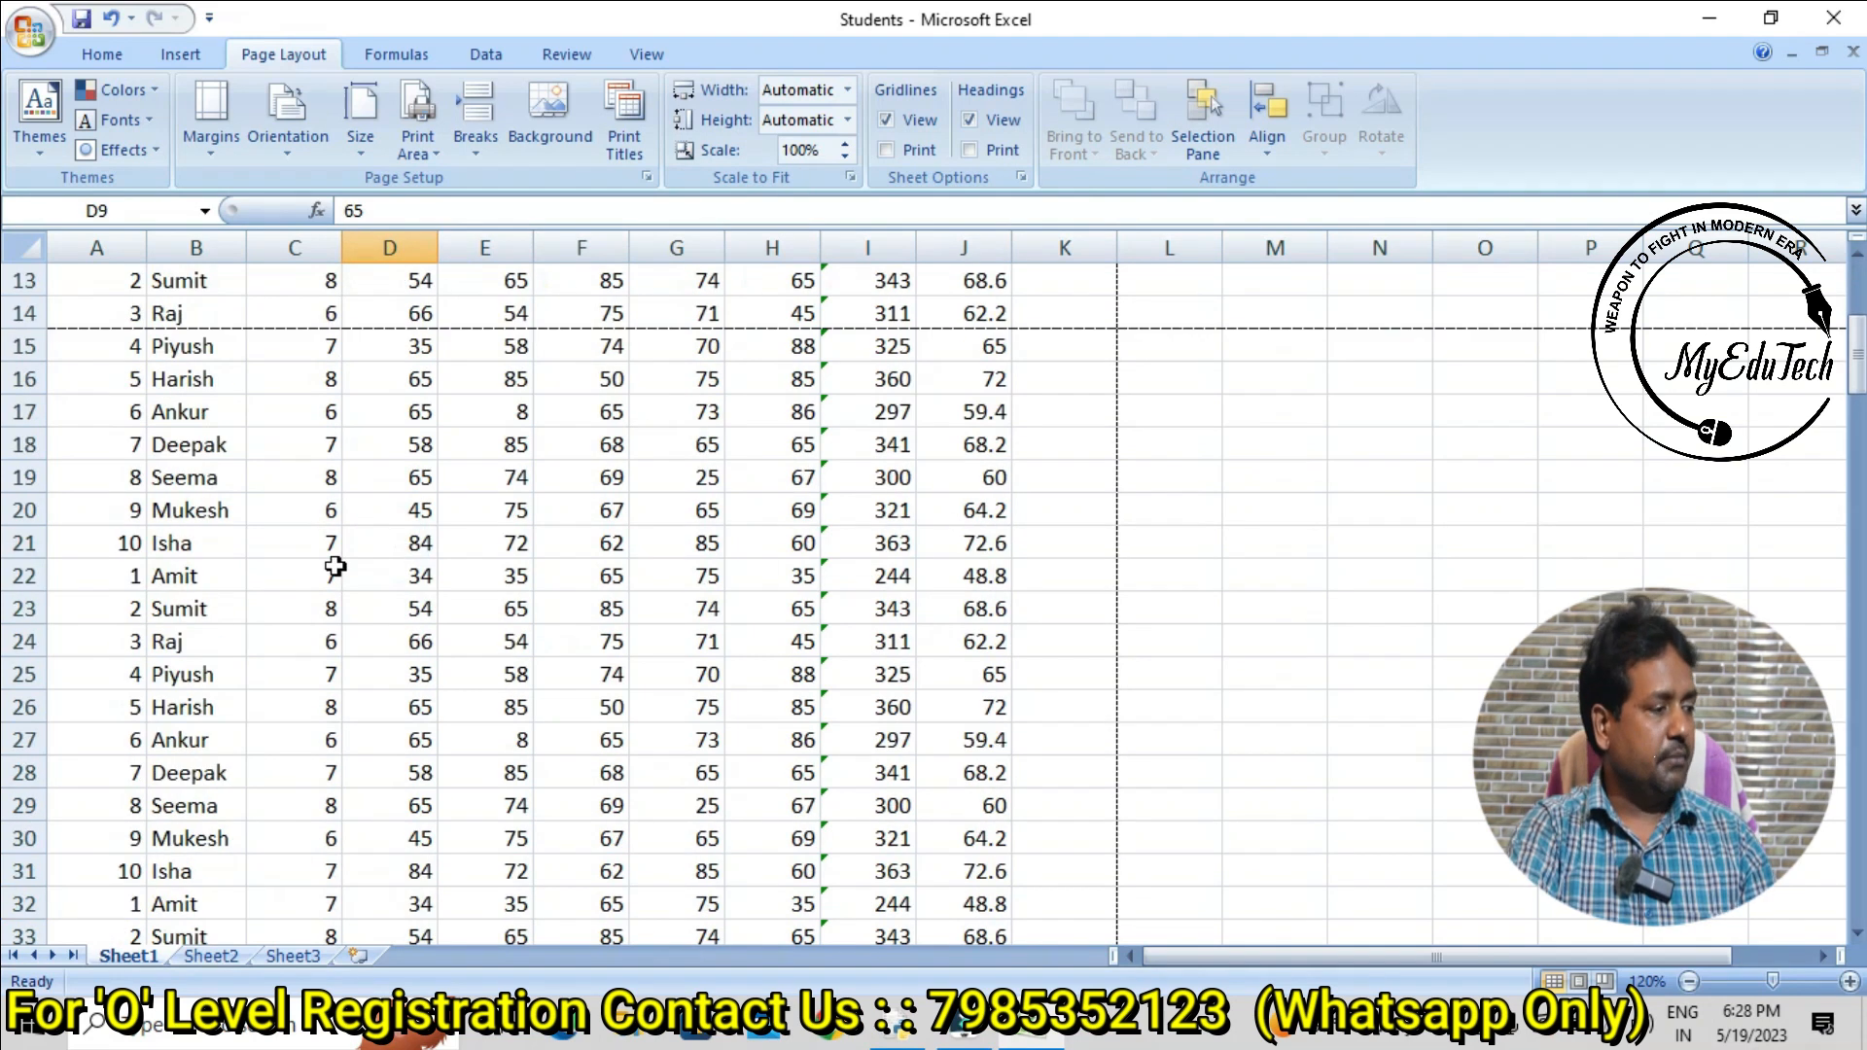
click(107, 664)
click(117, 640)
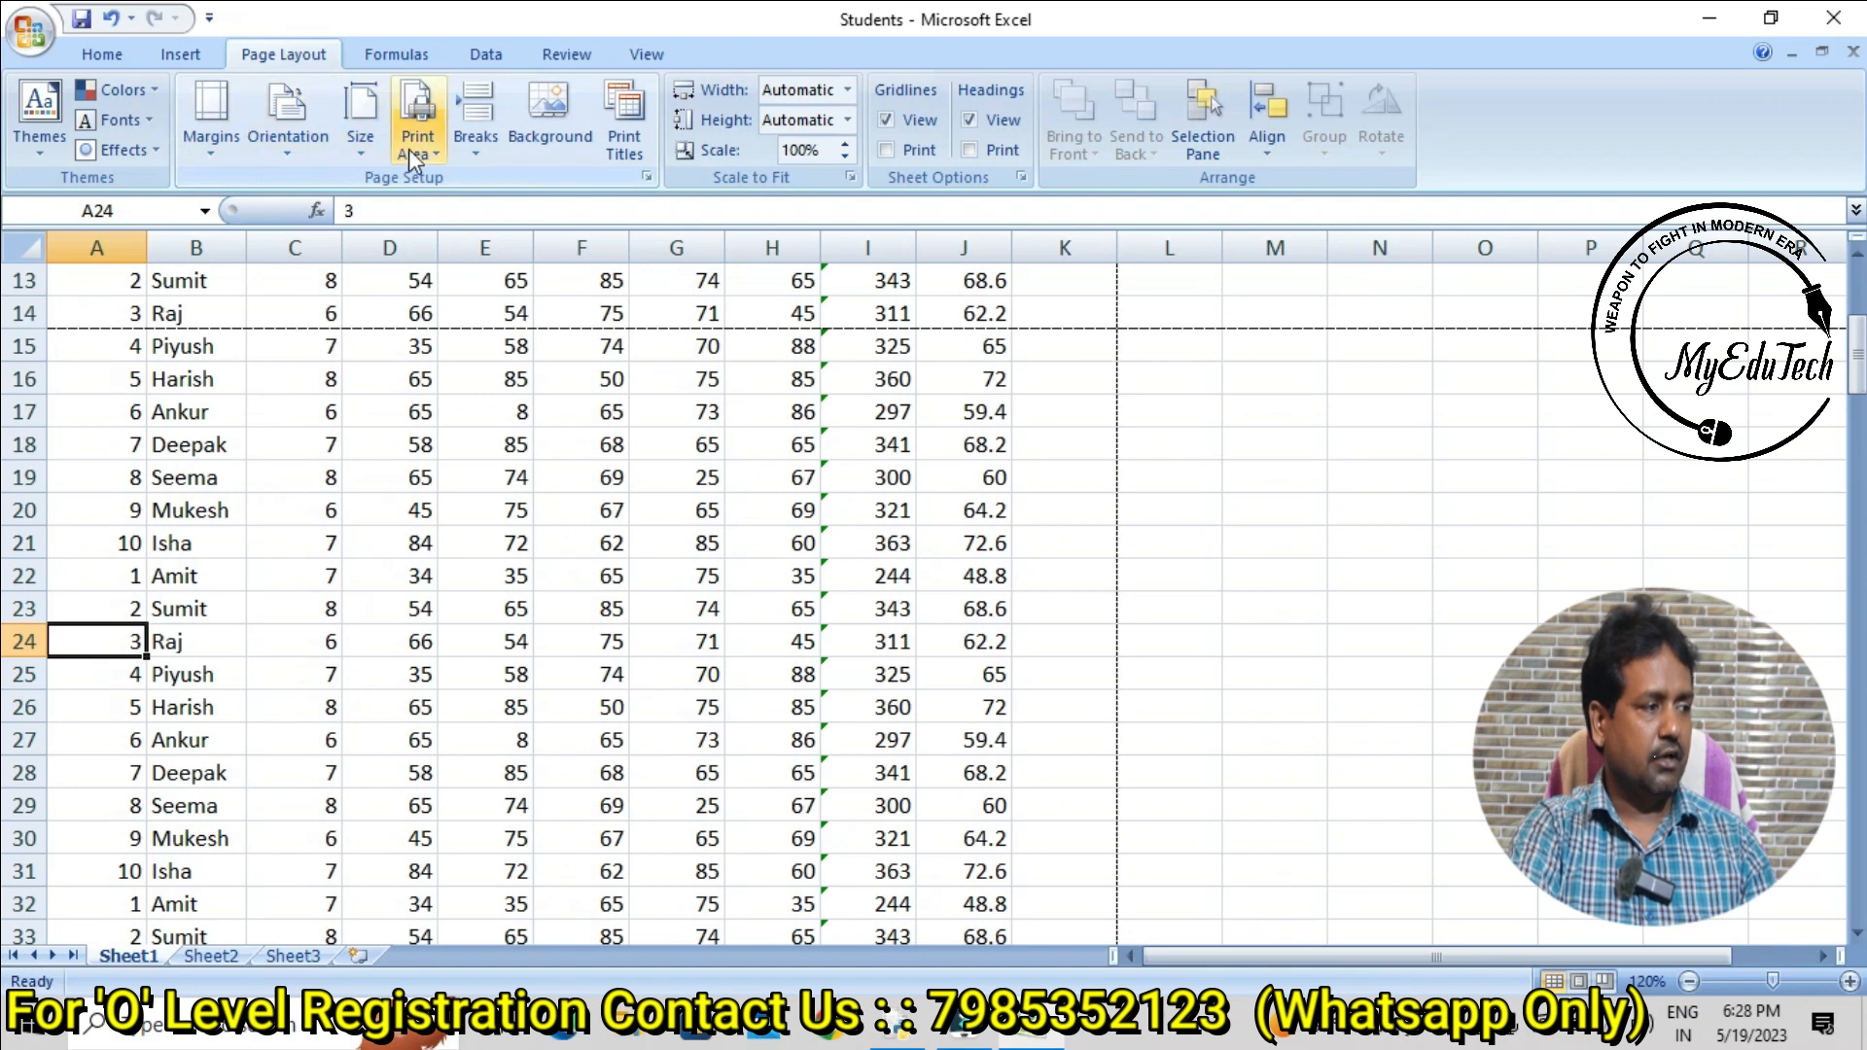
click(476, 131)
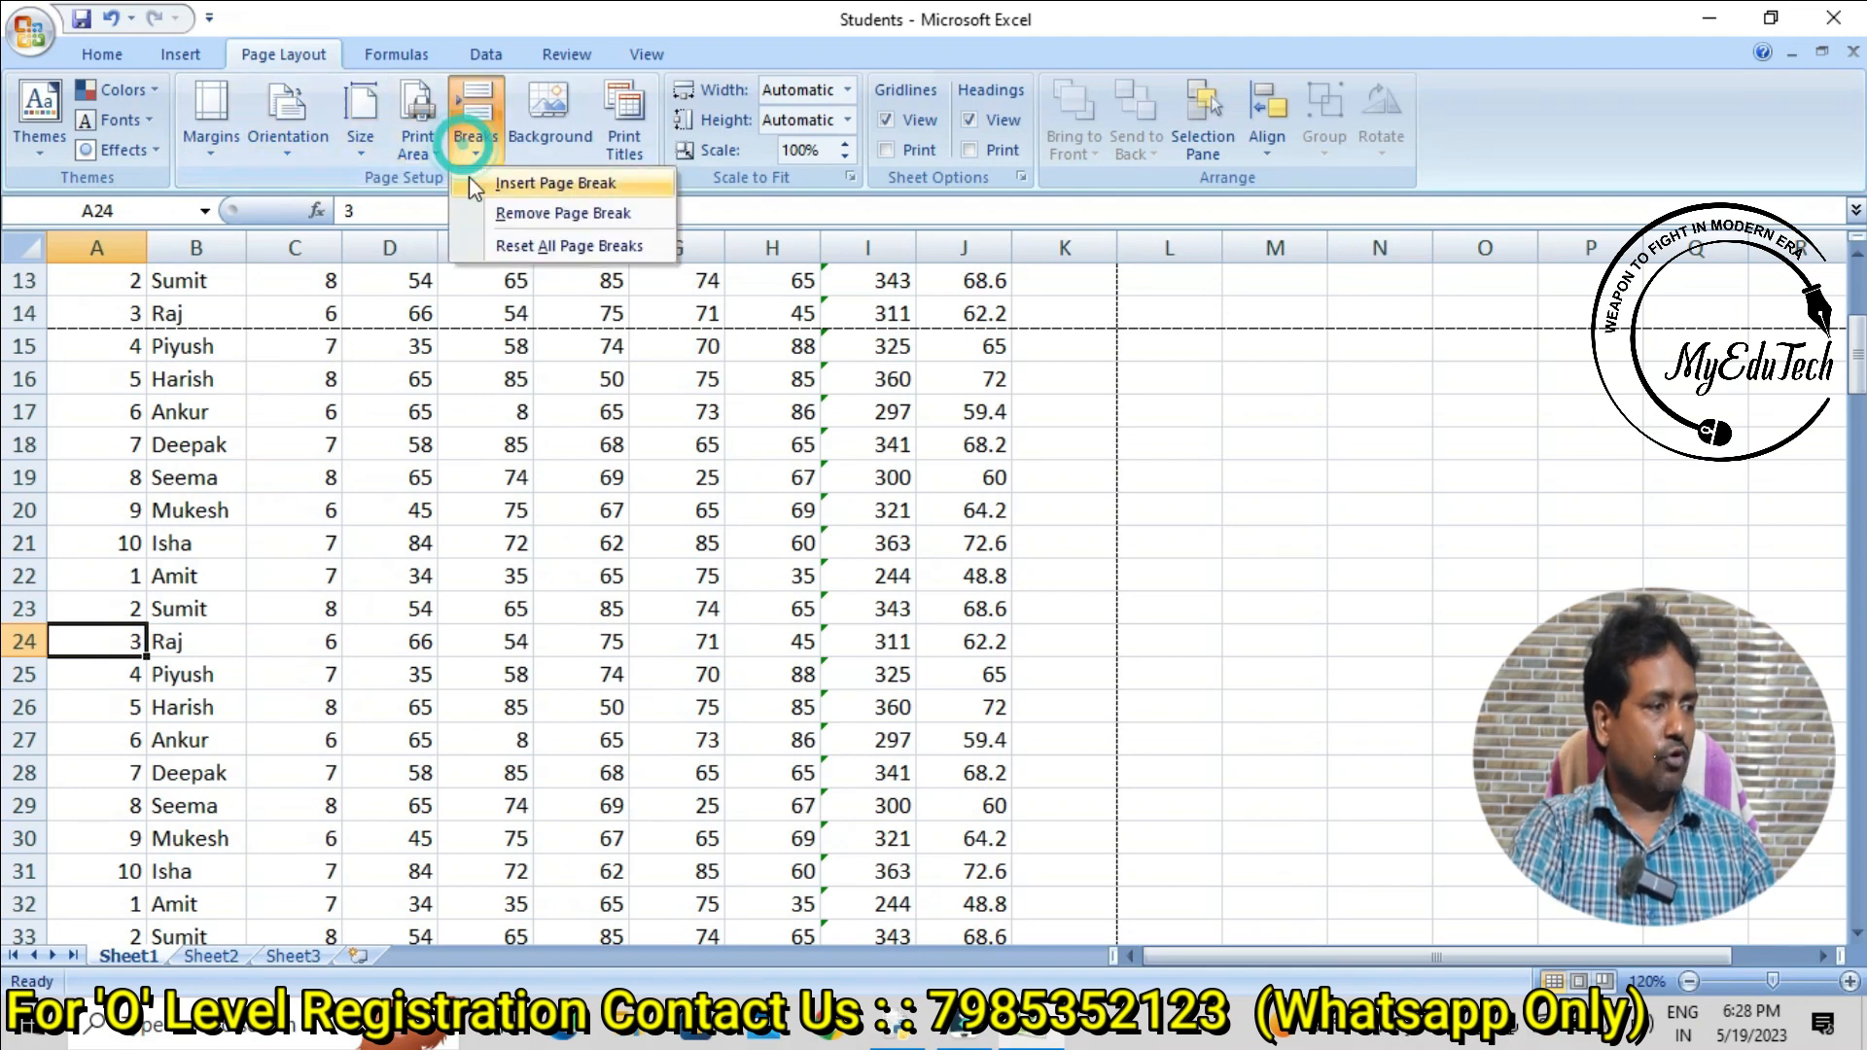
click(487, 182)
click(170, 639)
click(198, 702)
click(215, 542)
- Check in print preview how the two manual breaks split the records over the first three pages, and close the preview
scroll(215, 541, up, 4)
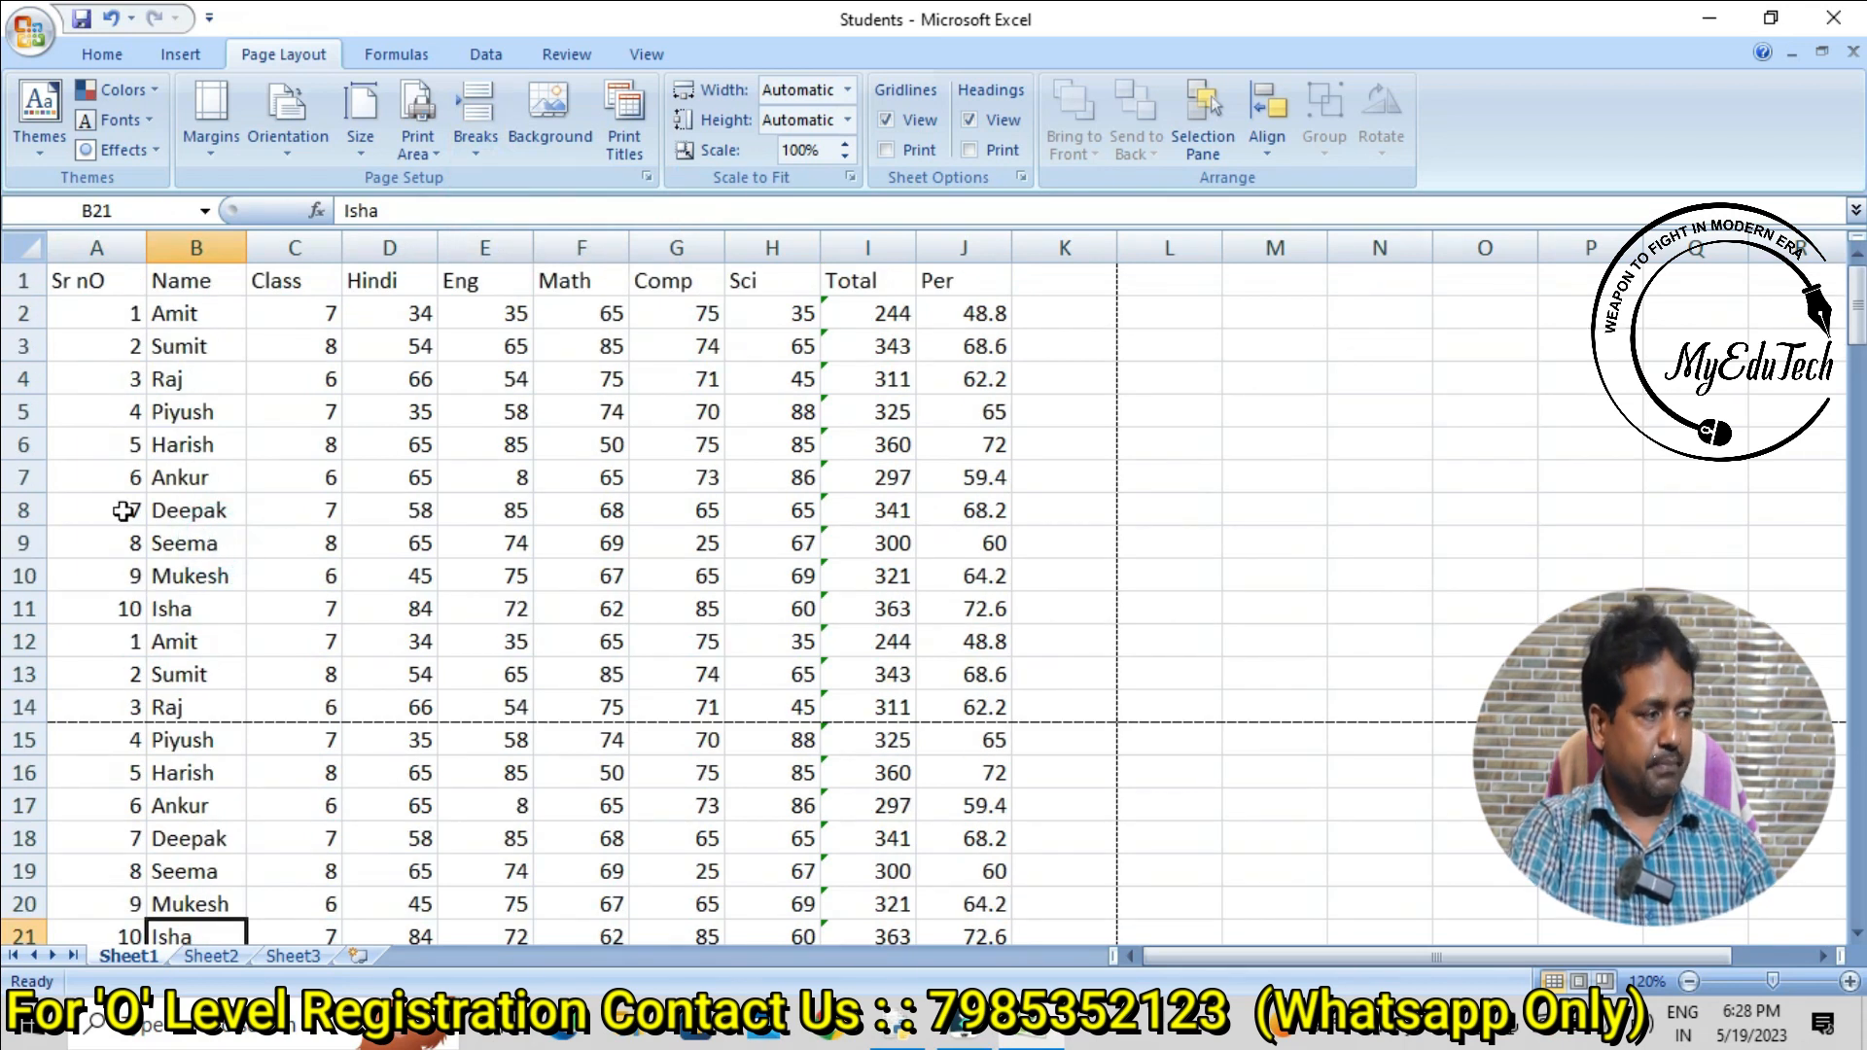
click(133, 471)
click(185, 578)
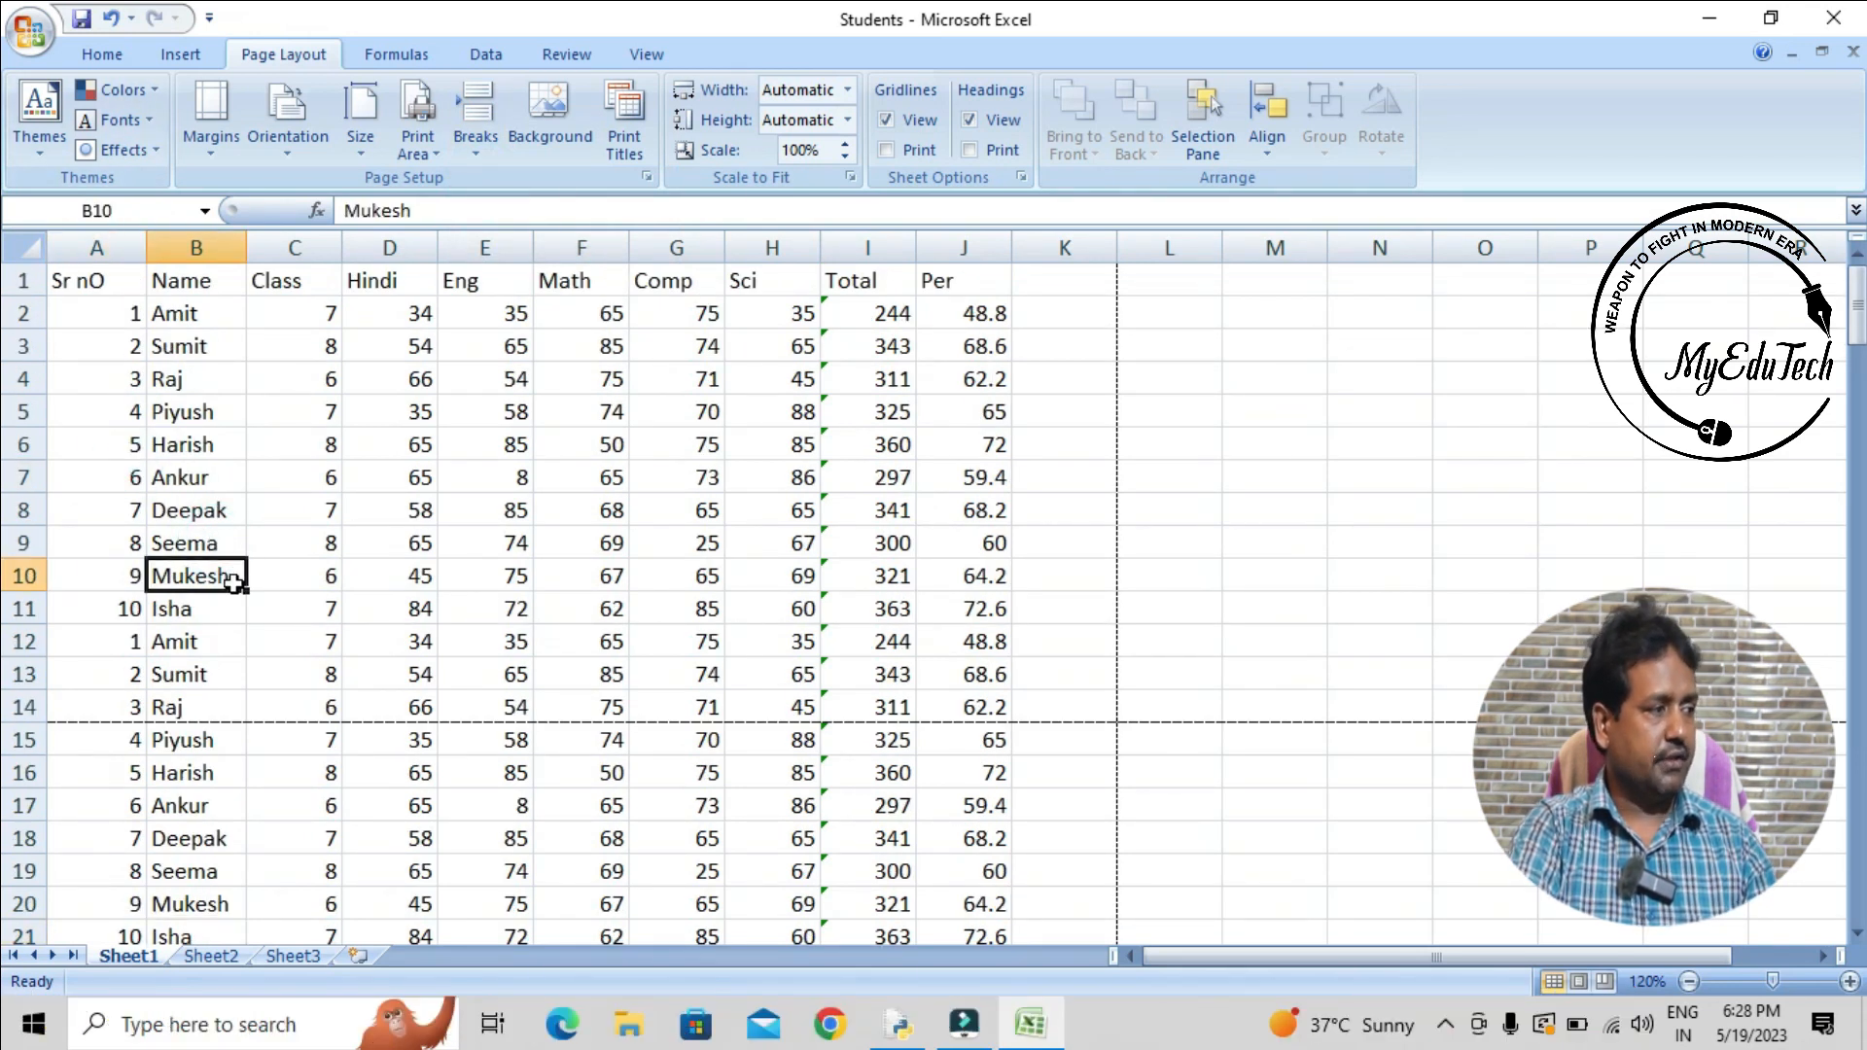
click(29, 31)
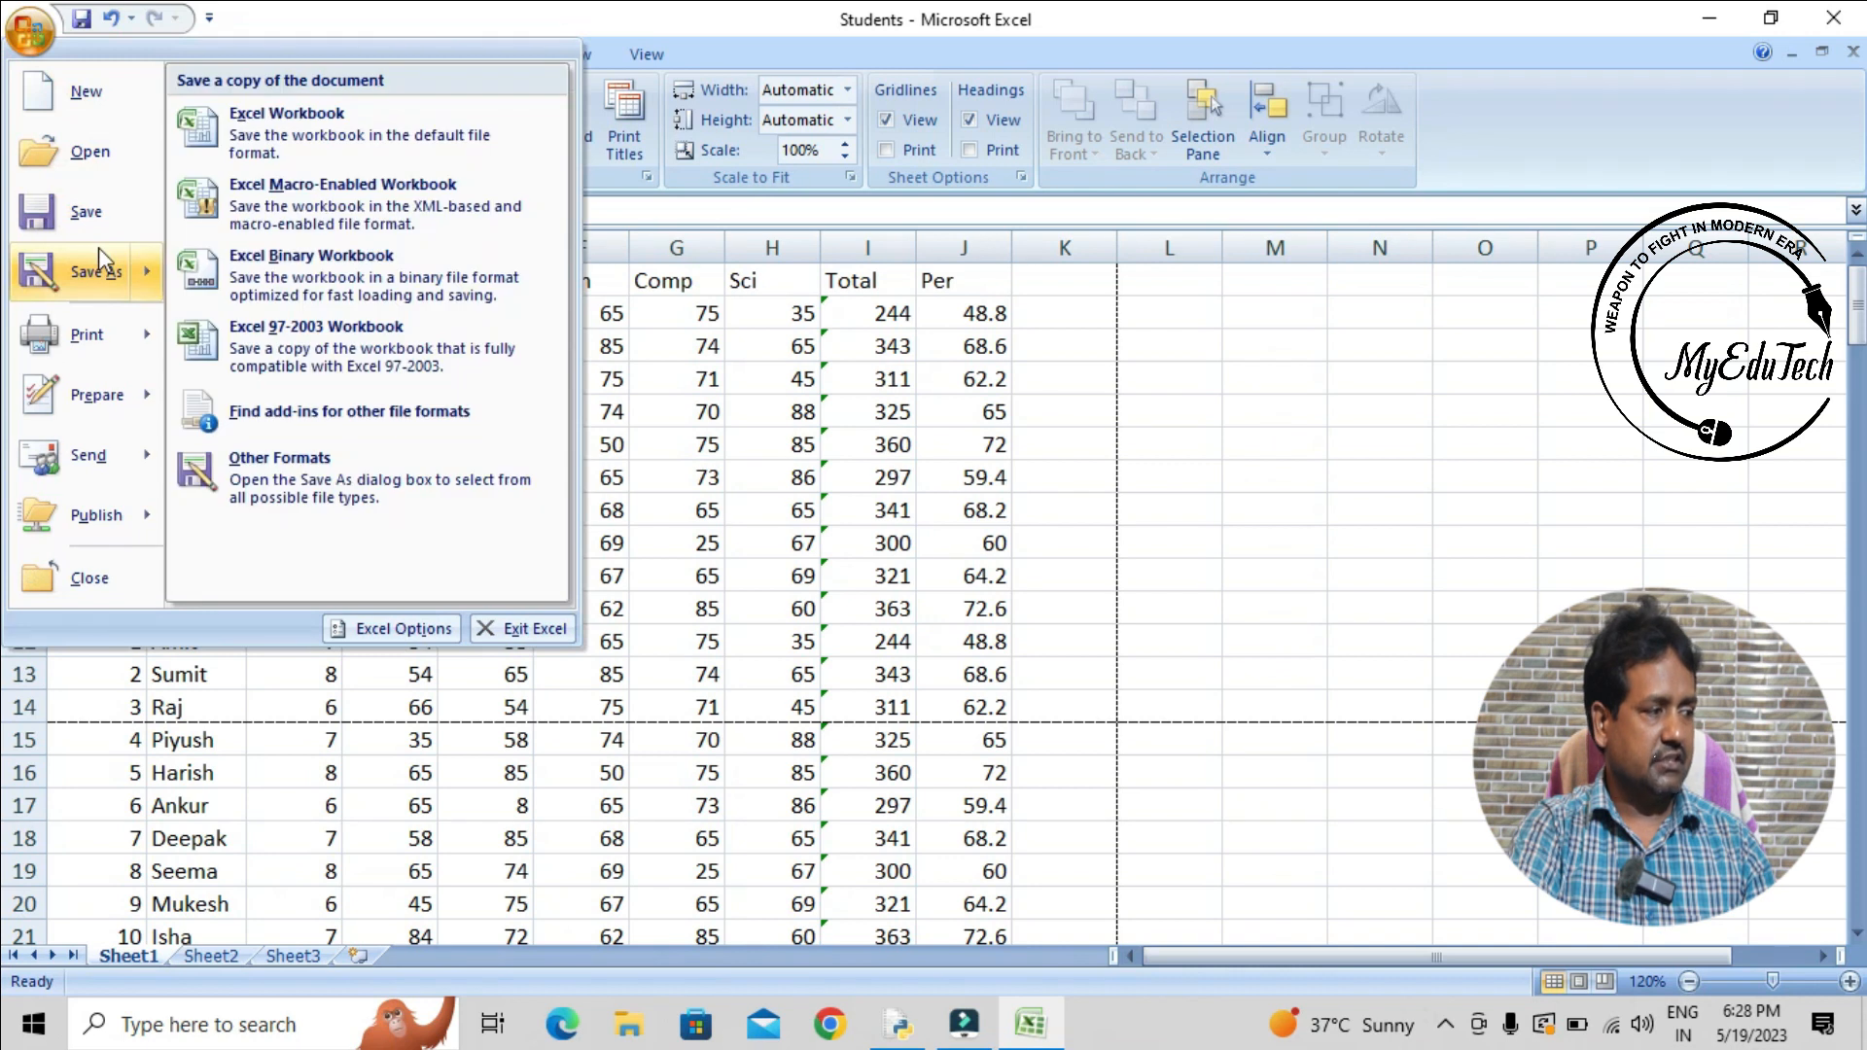
mouse_move(112, 345)
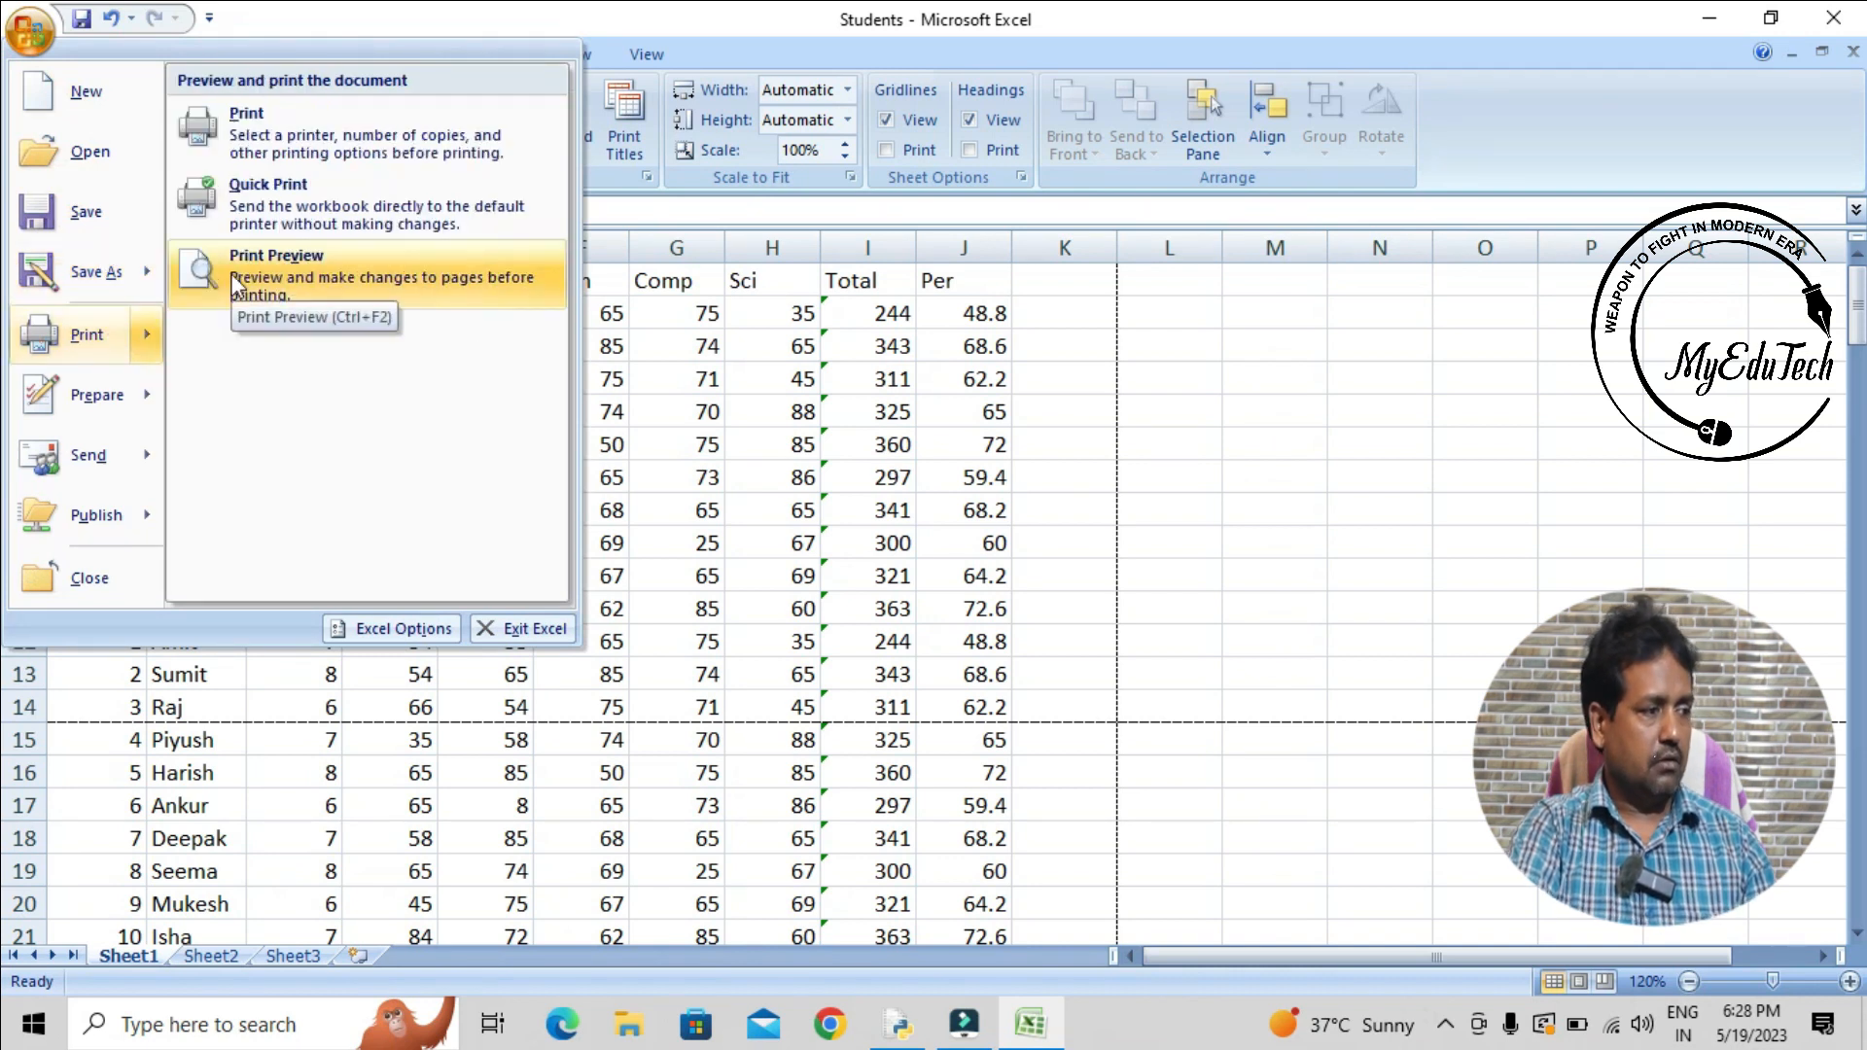
click(233, 287)
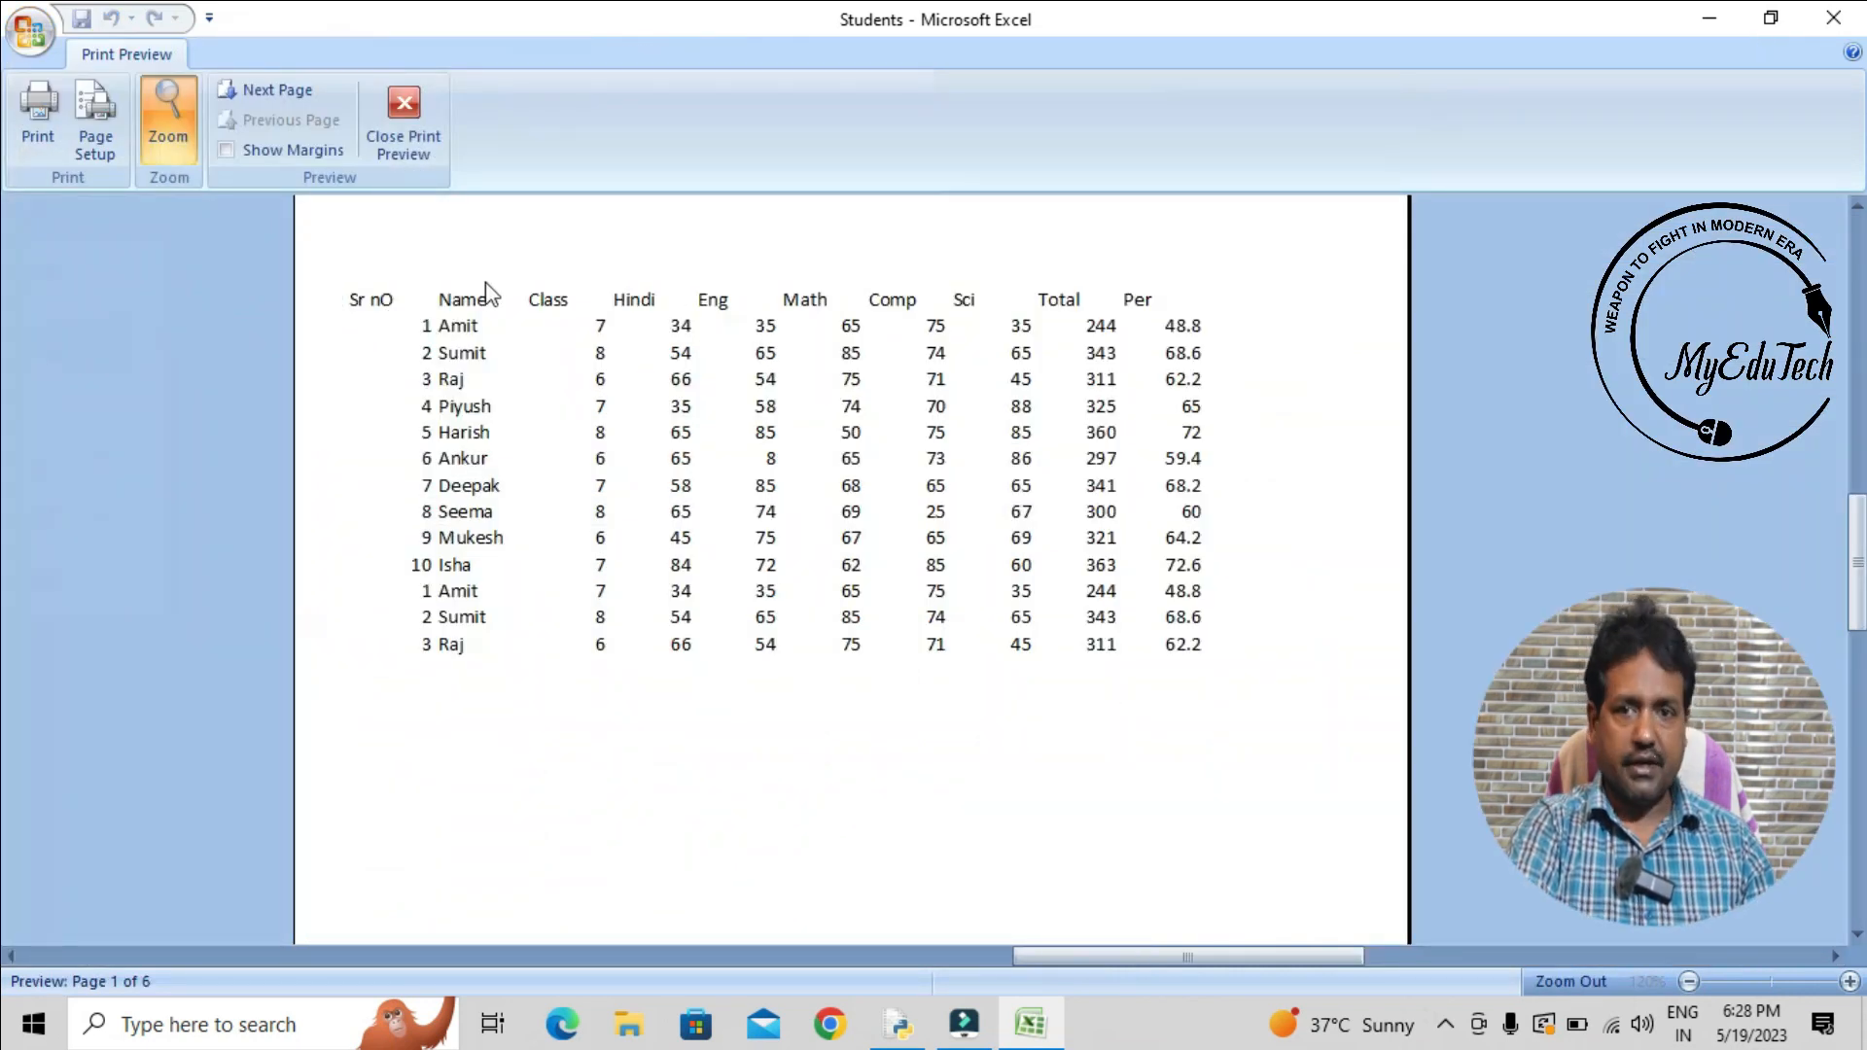
click(260, 89)
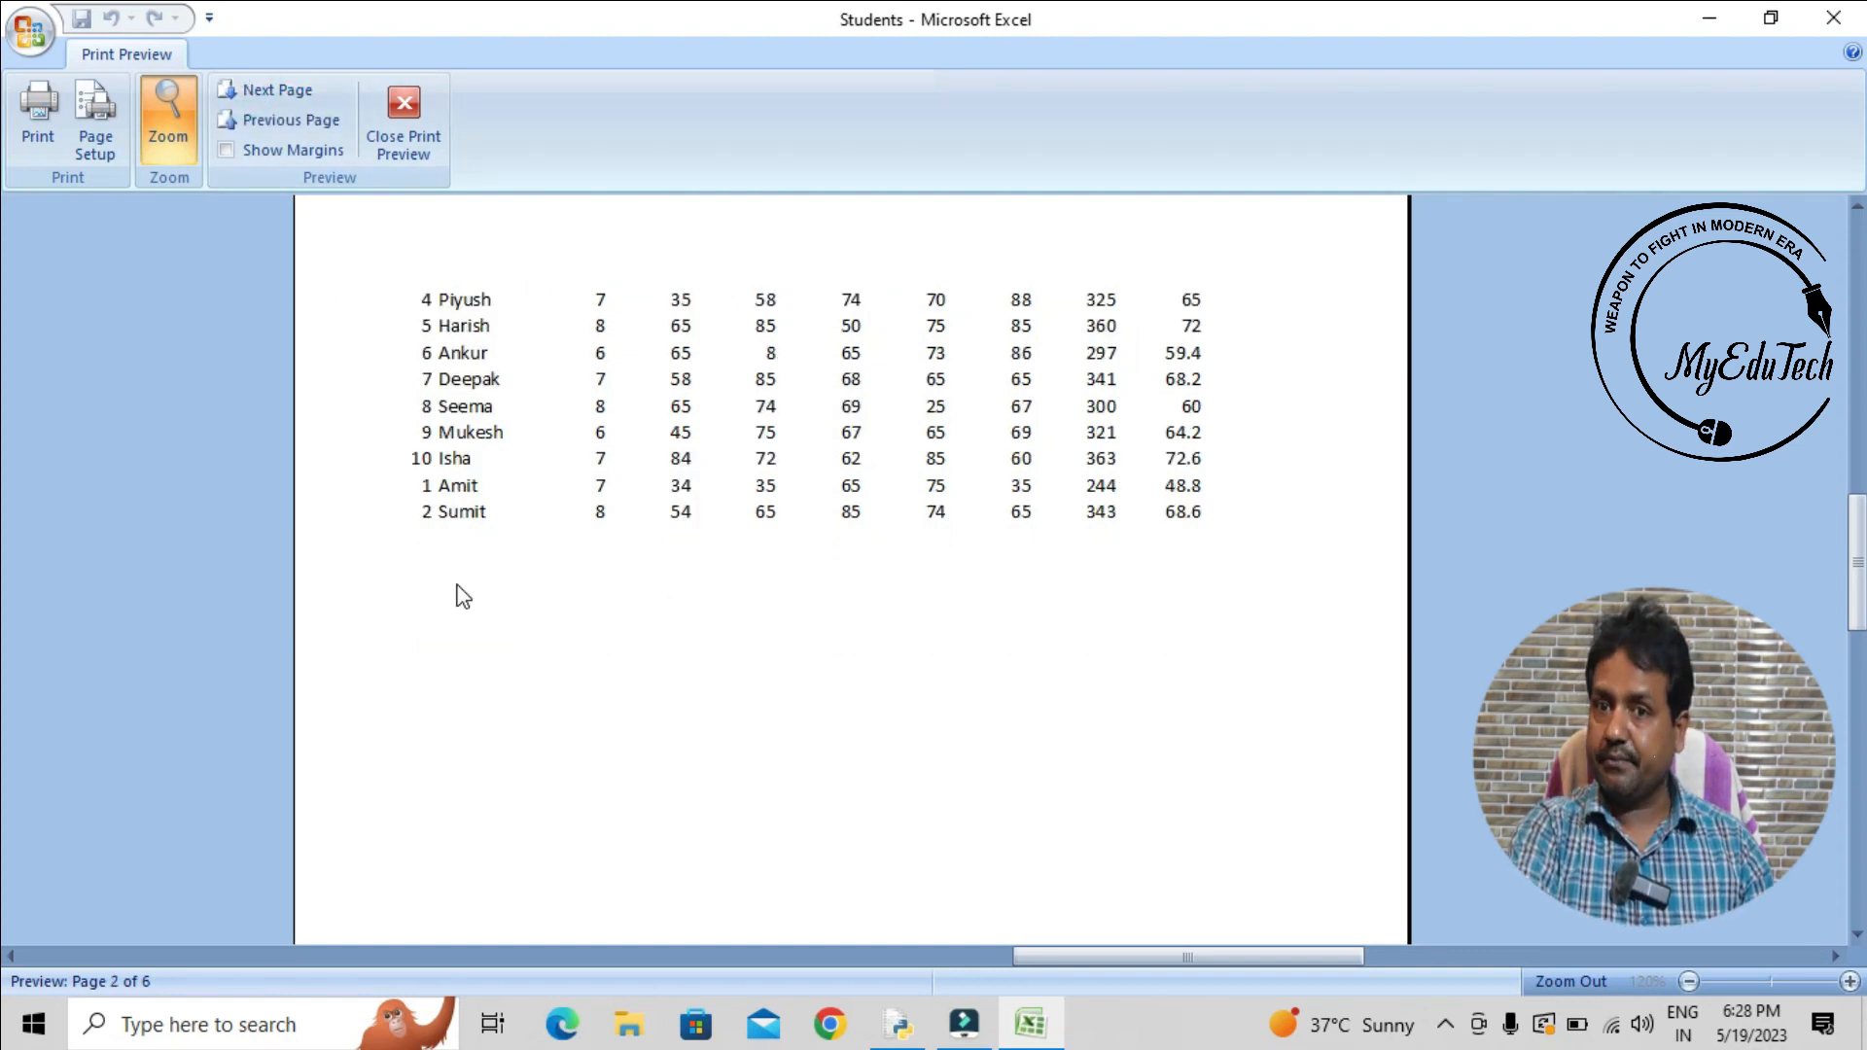
click(266, 93)
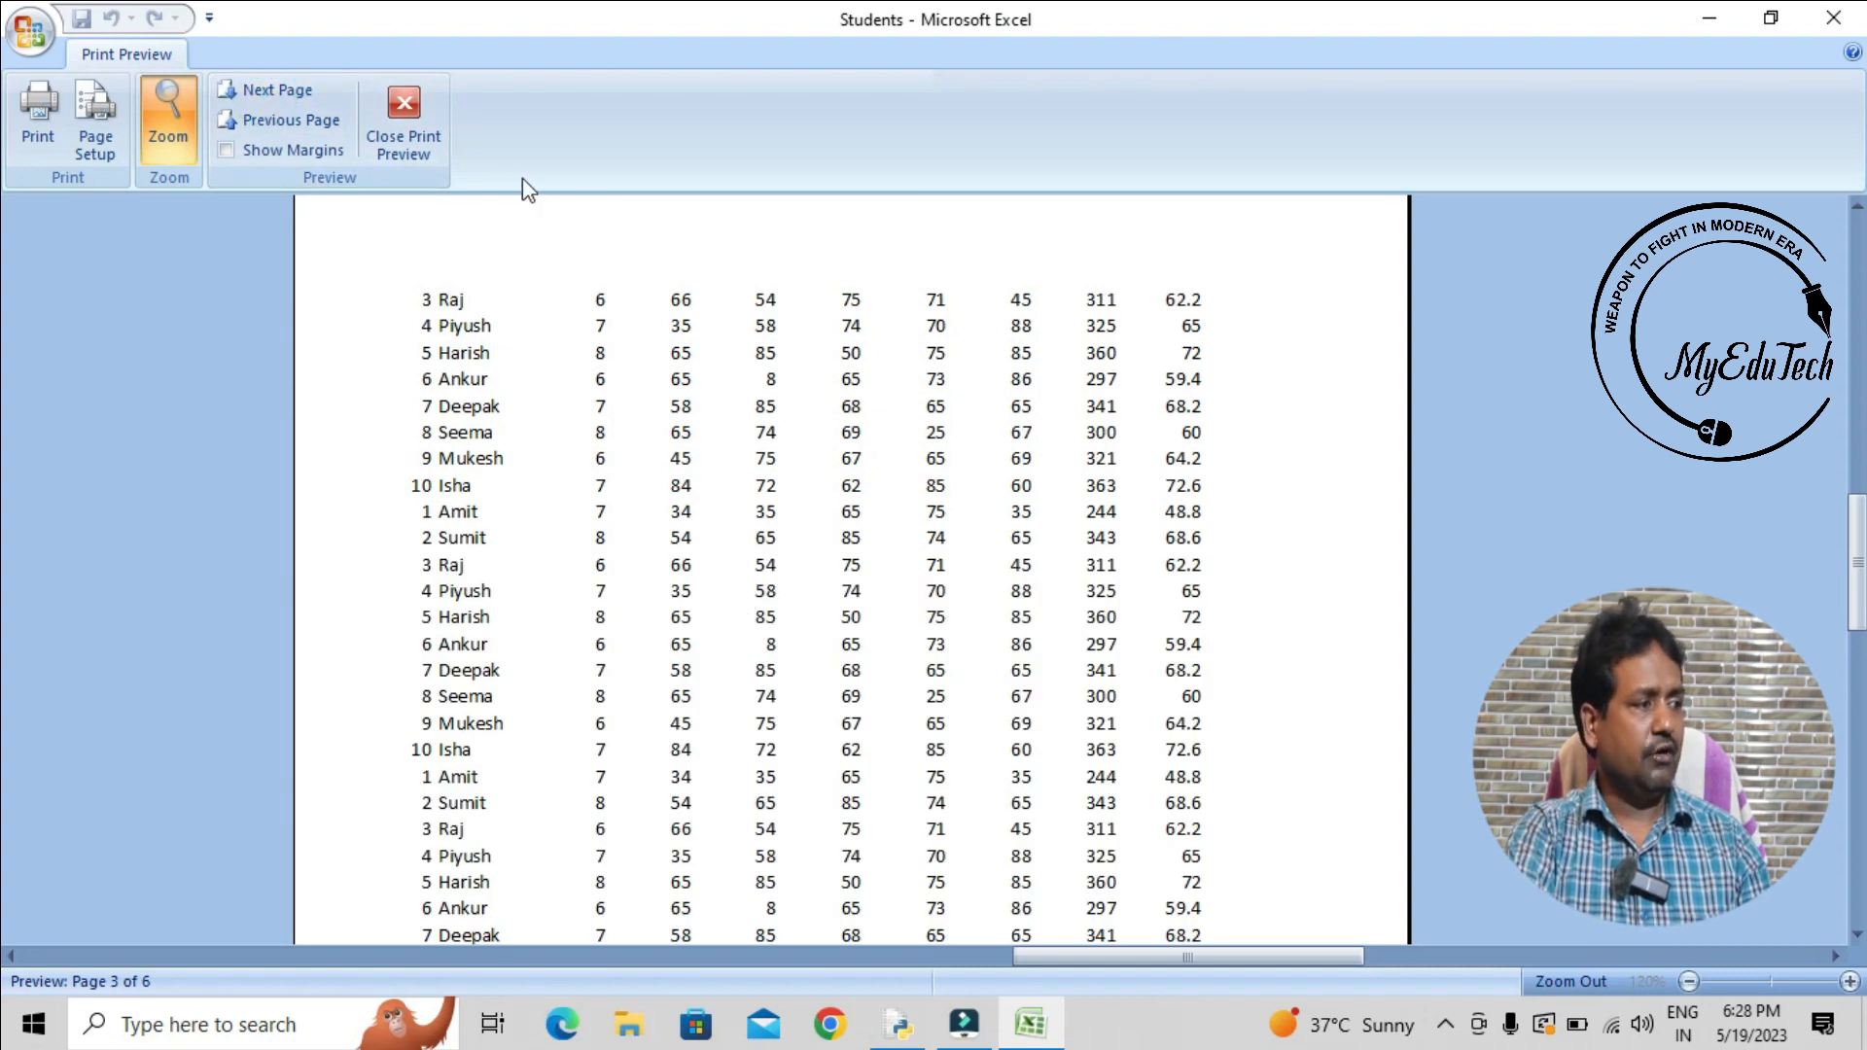
click(404, 124)
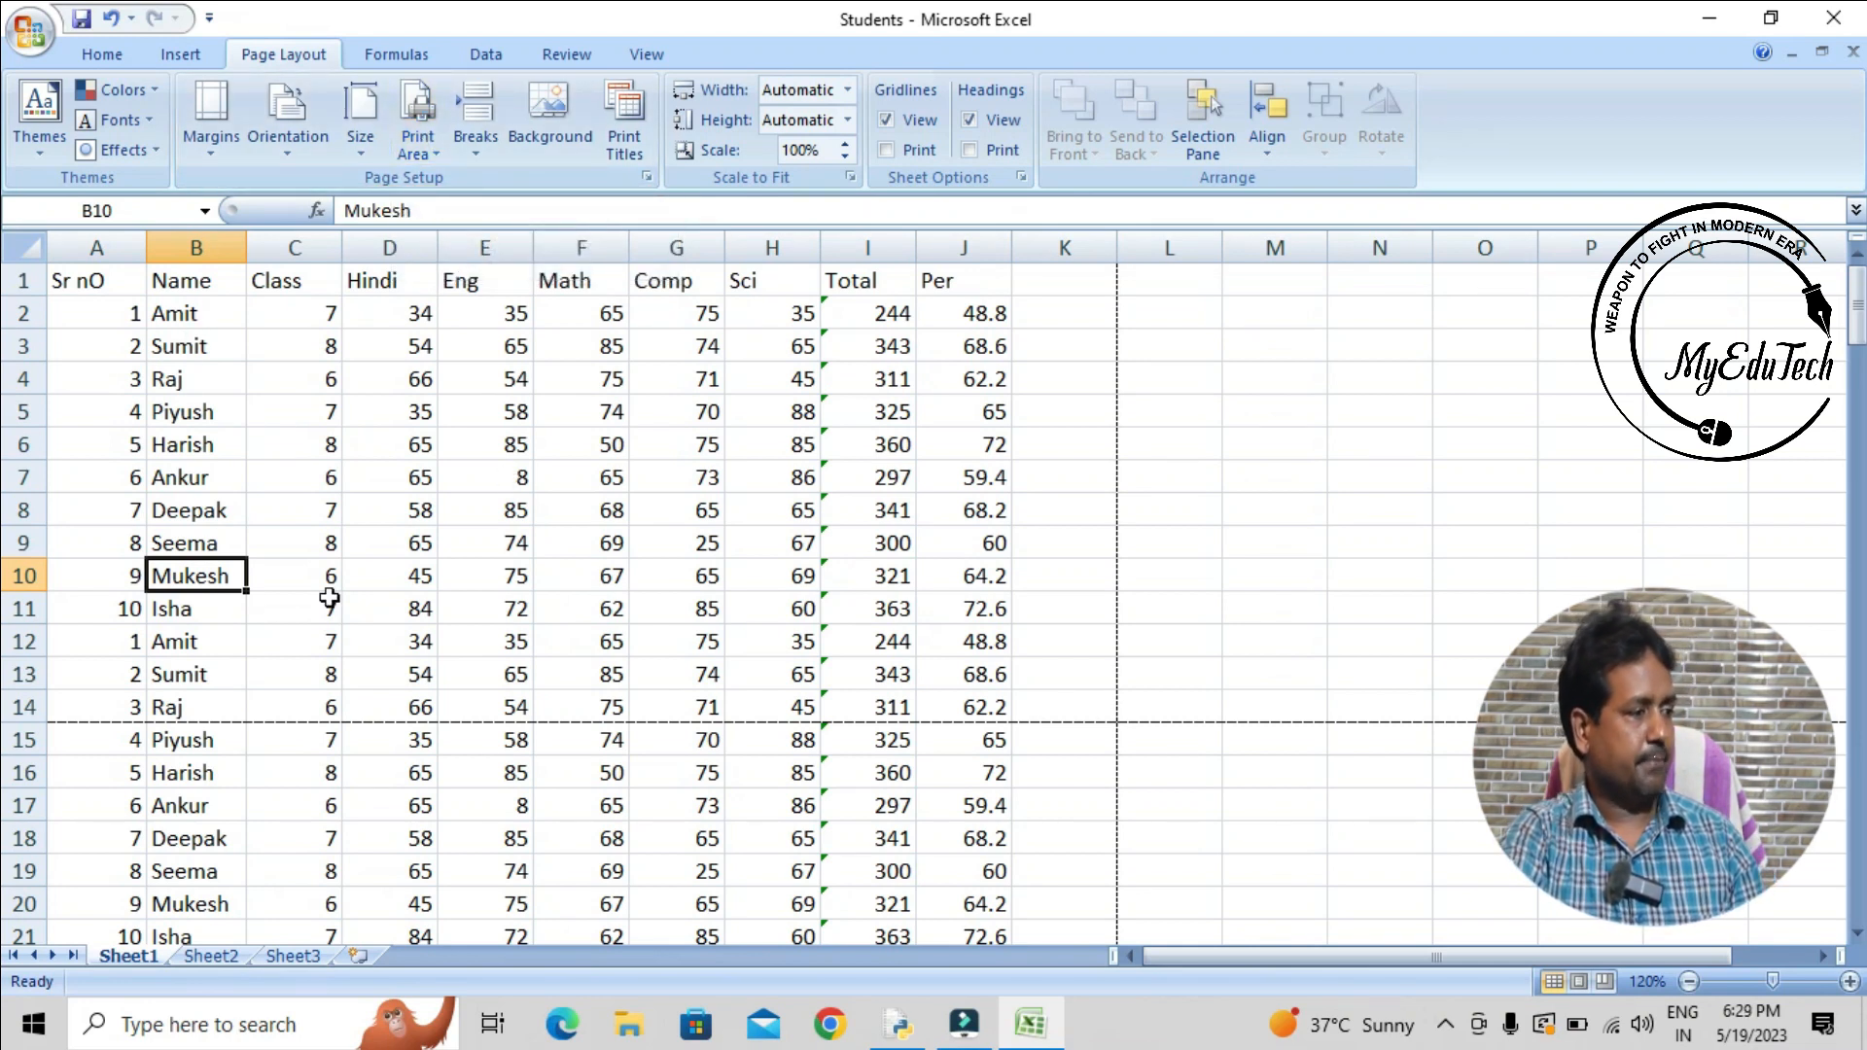
- Remove the manual page break above row 15 from cell A15
click(99, 738)
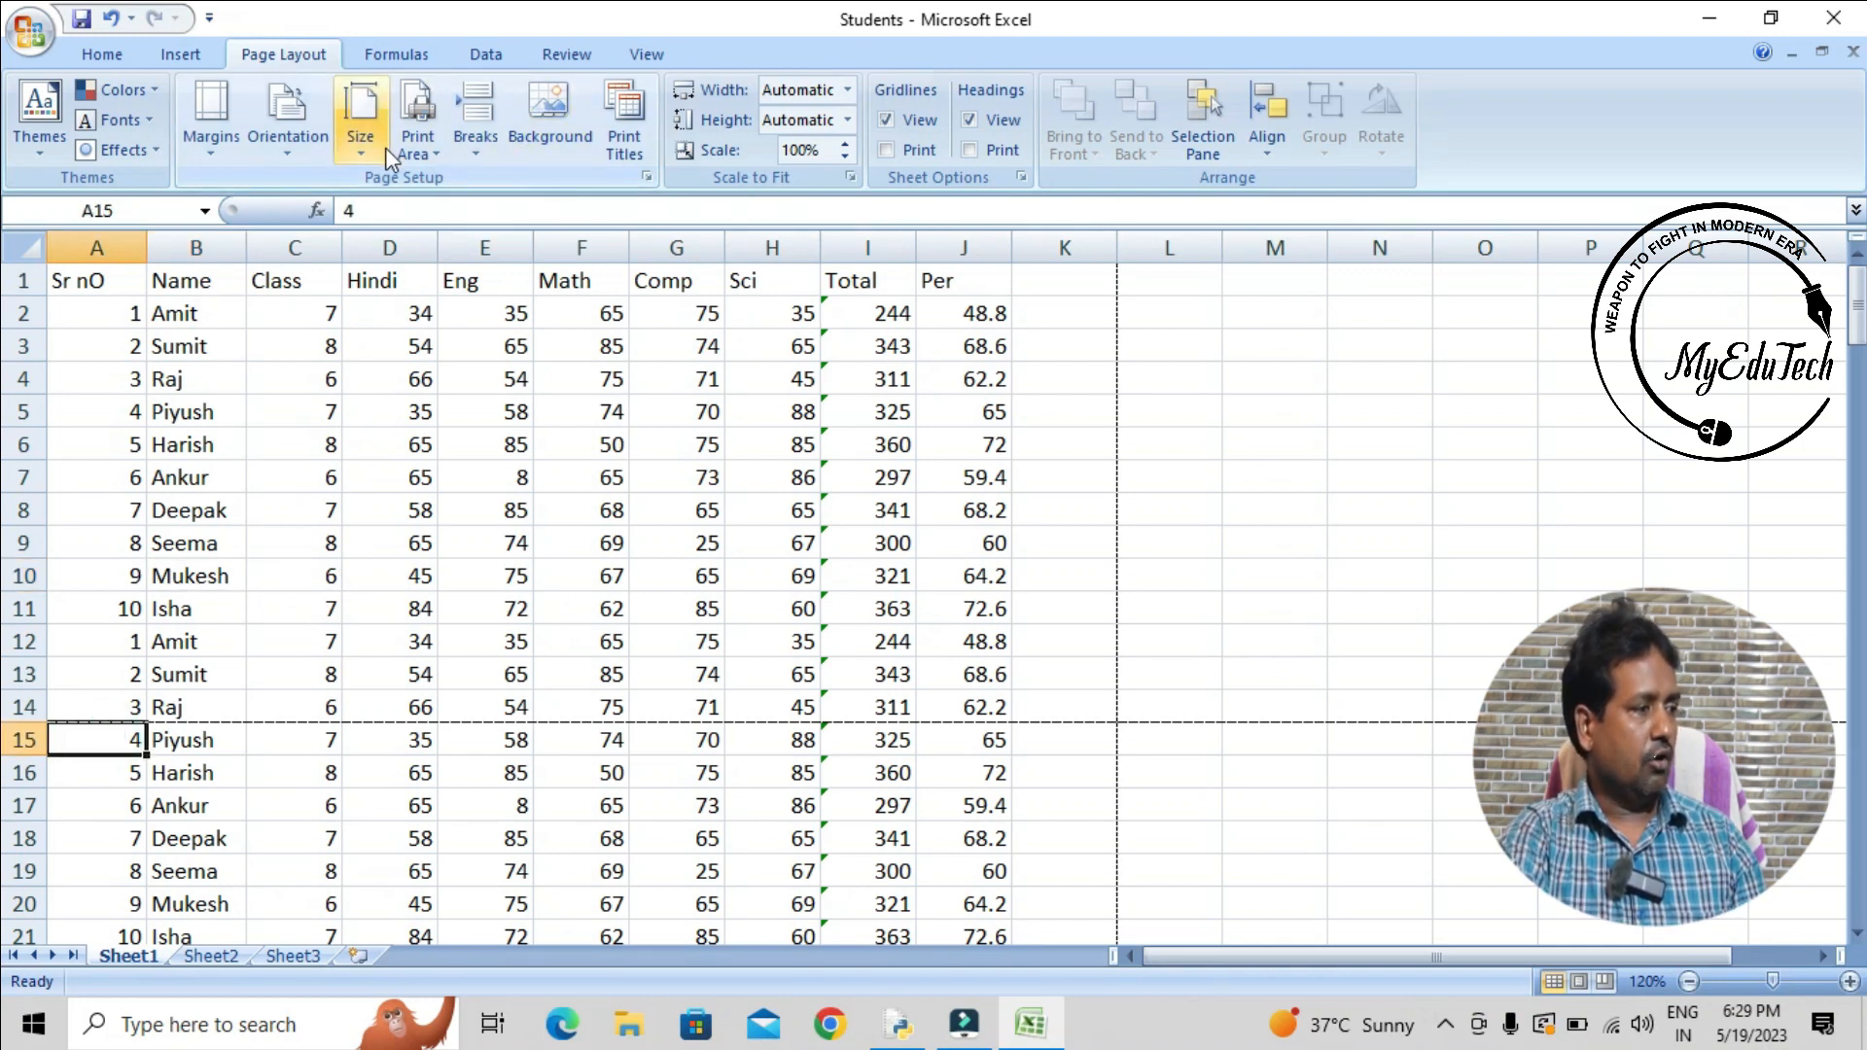
click(475, 141)
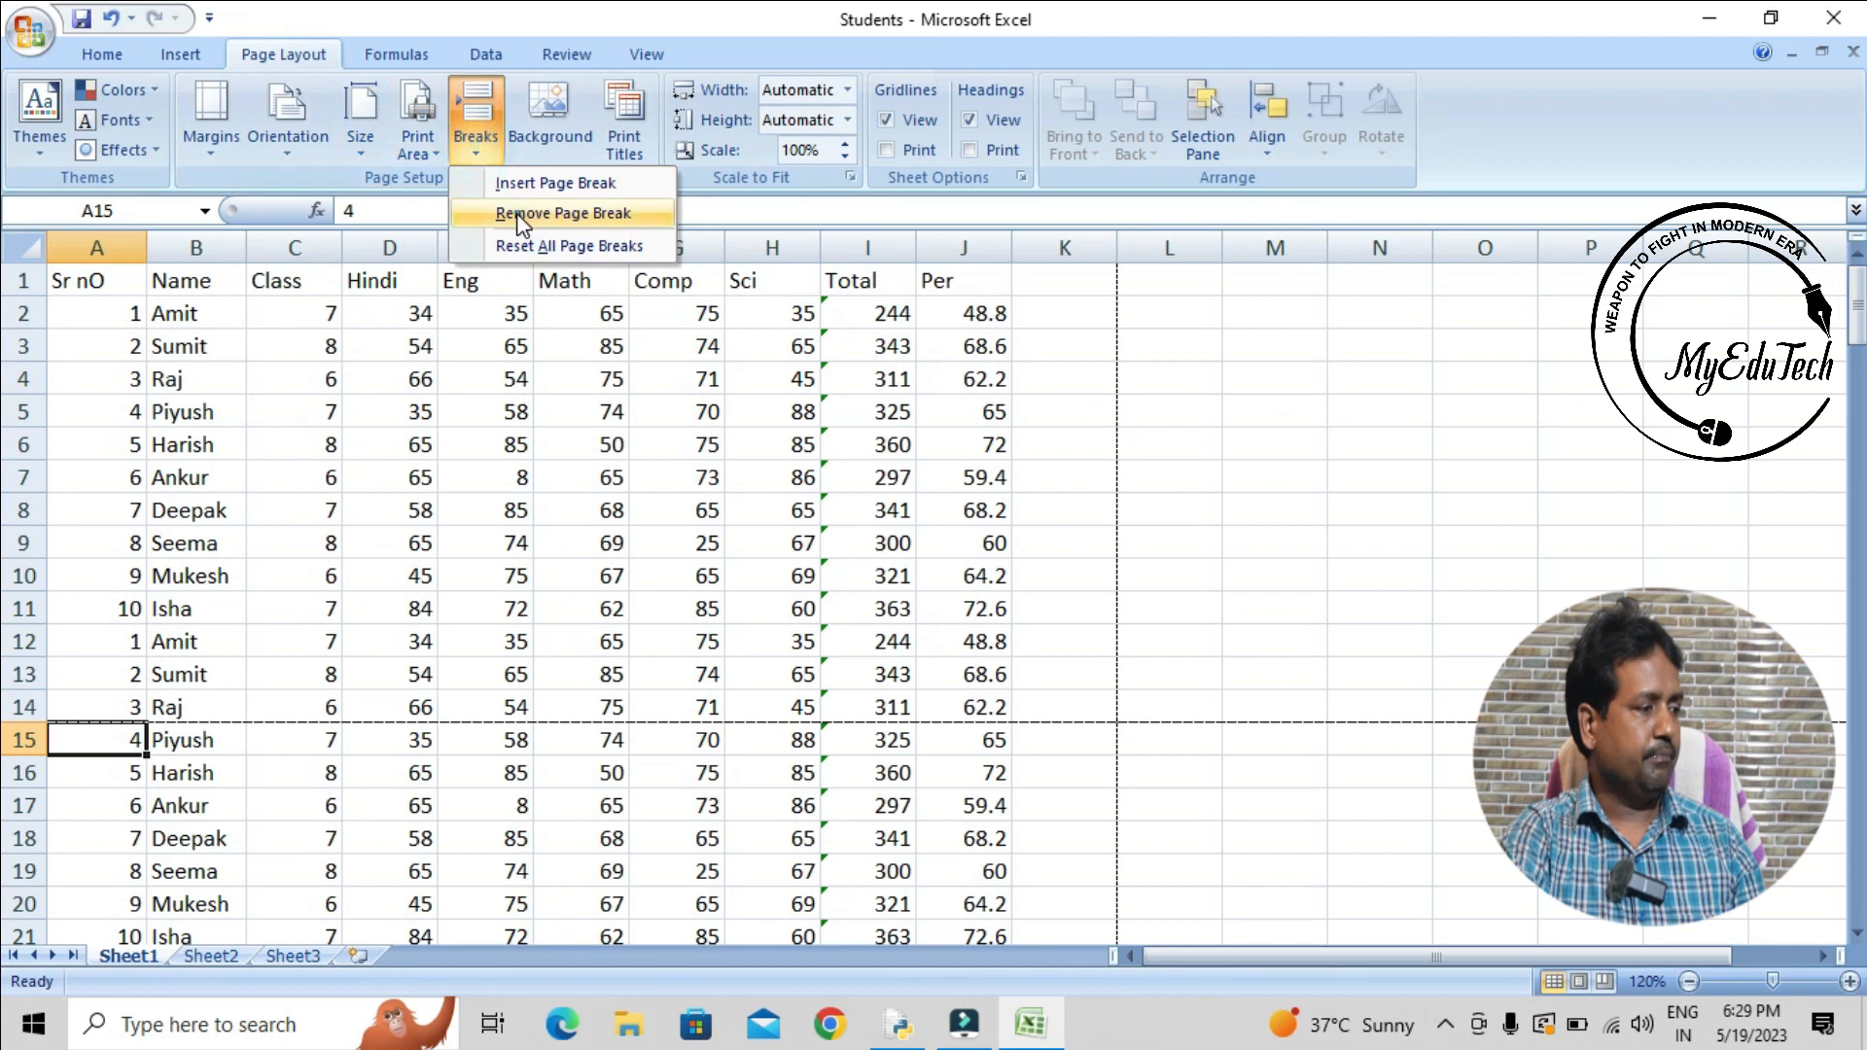
click(549, 202)
- Remove the manual page break above row 24 from cell A24
scroll(232, 810, down, 5)
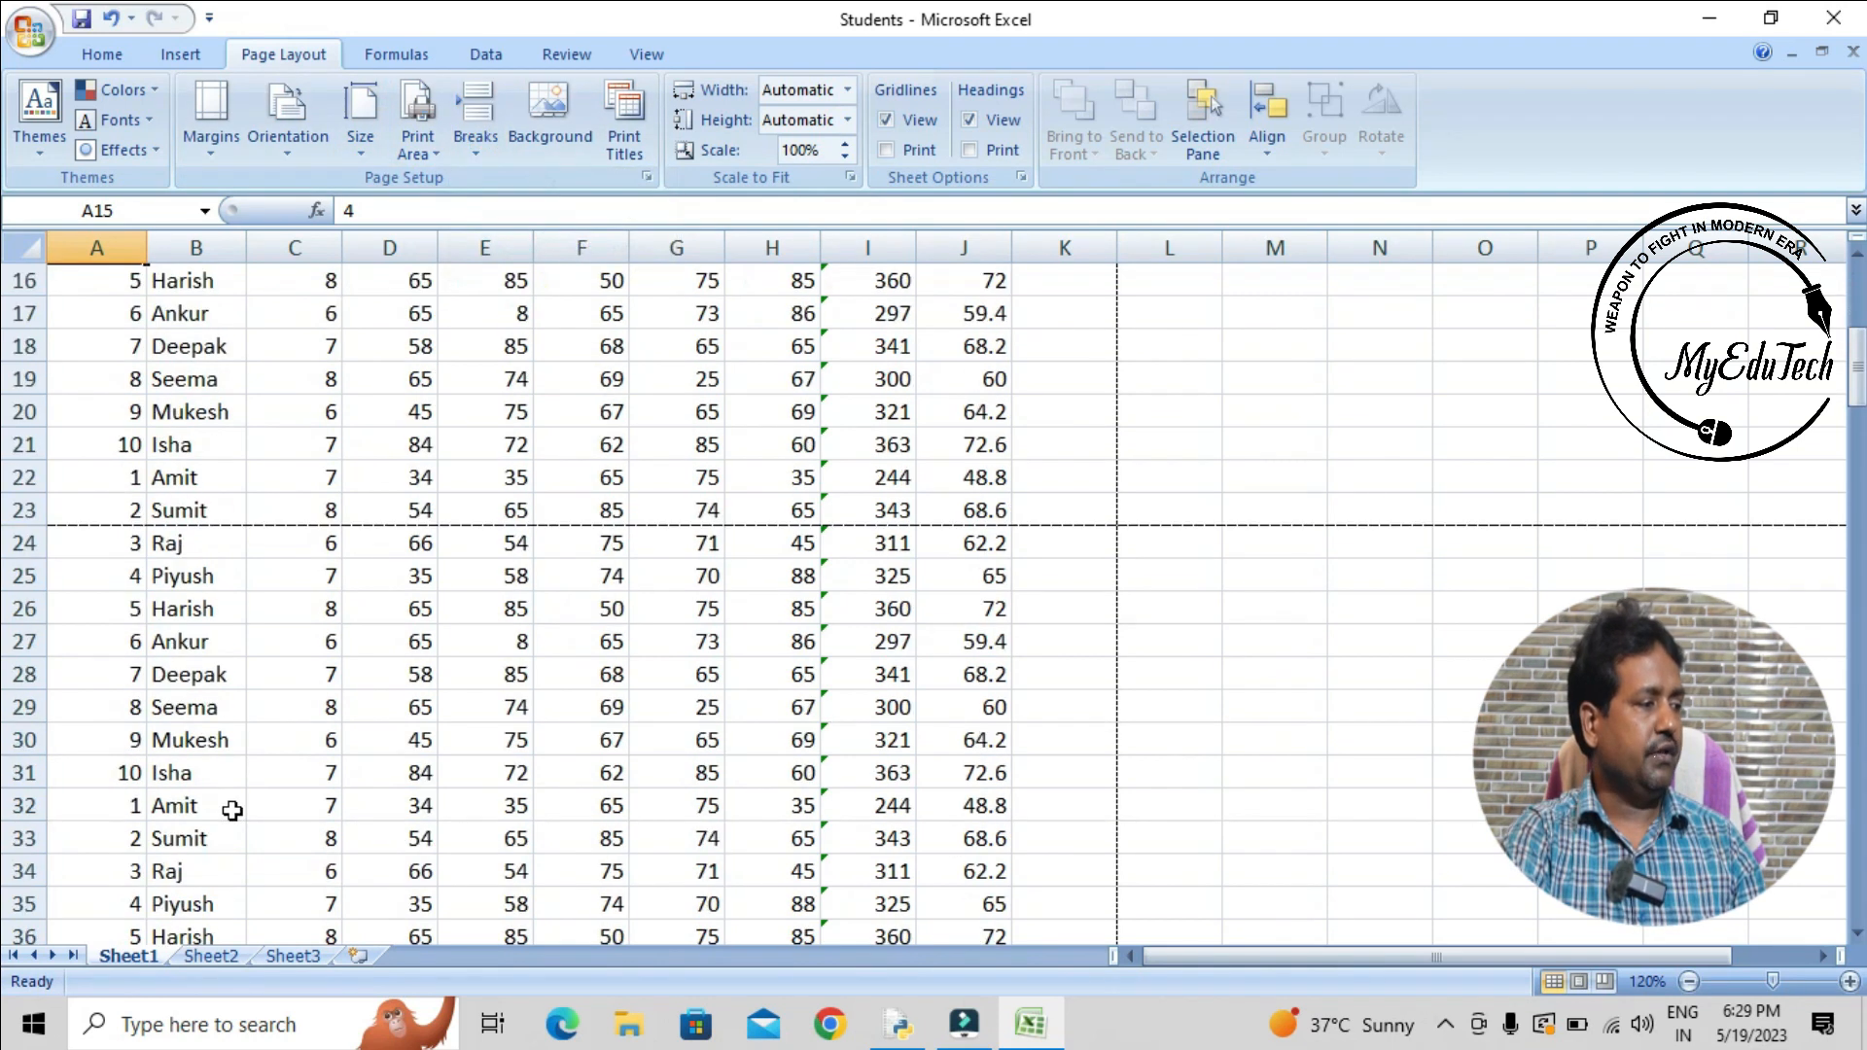
click(125, 542)
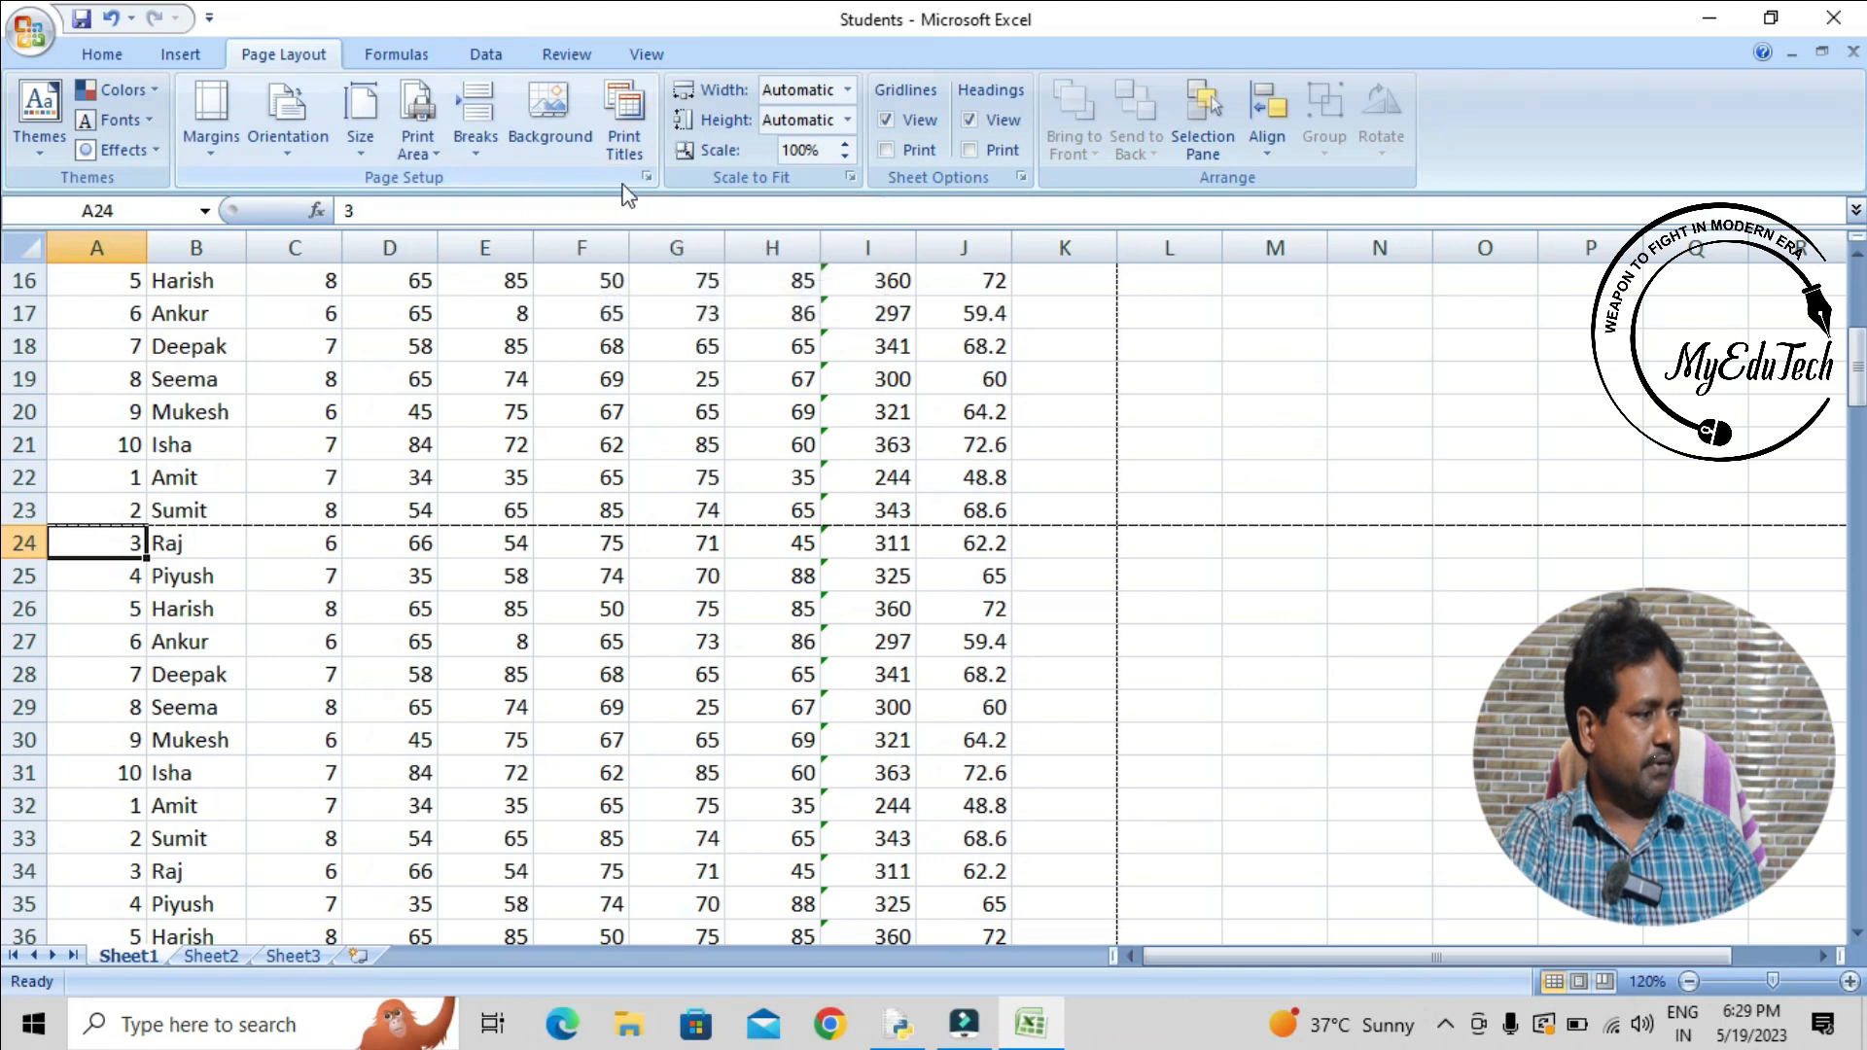
click(481, 148)
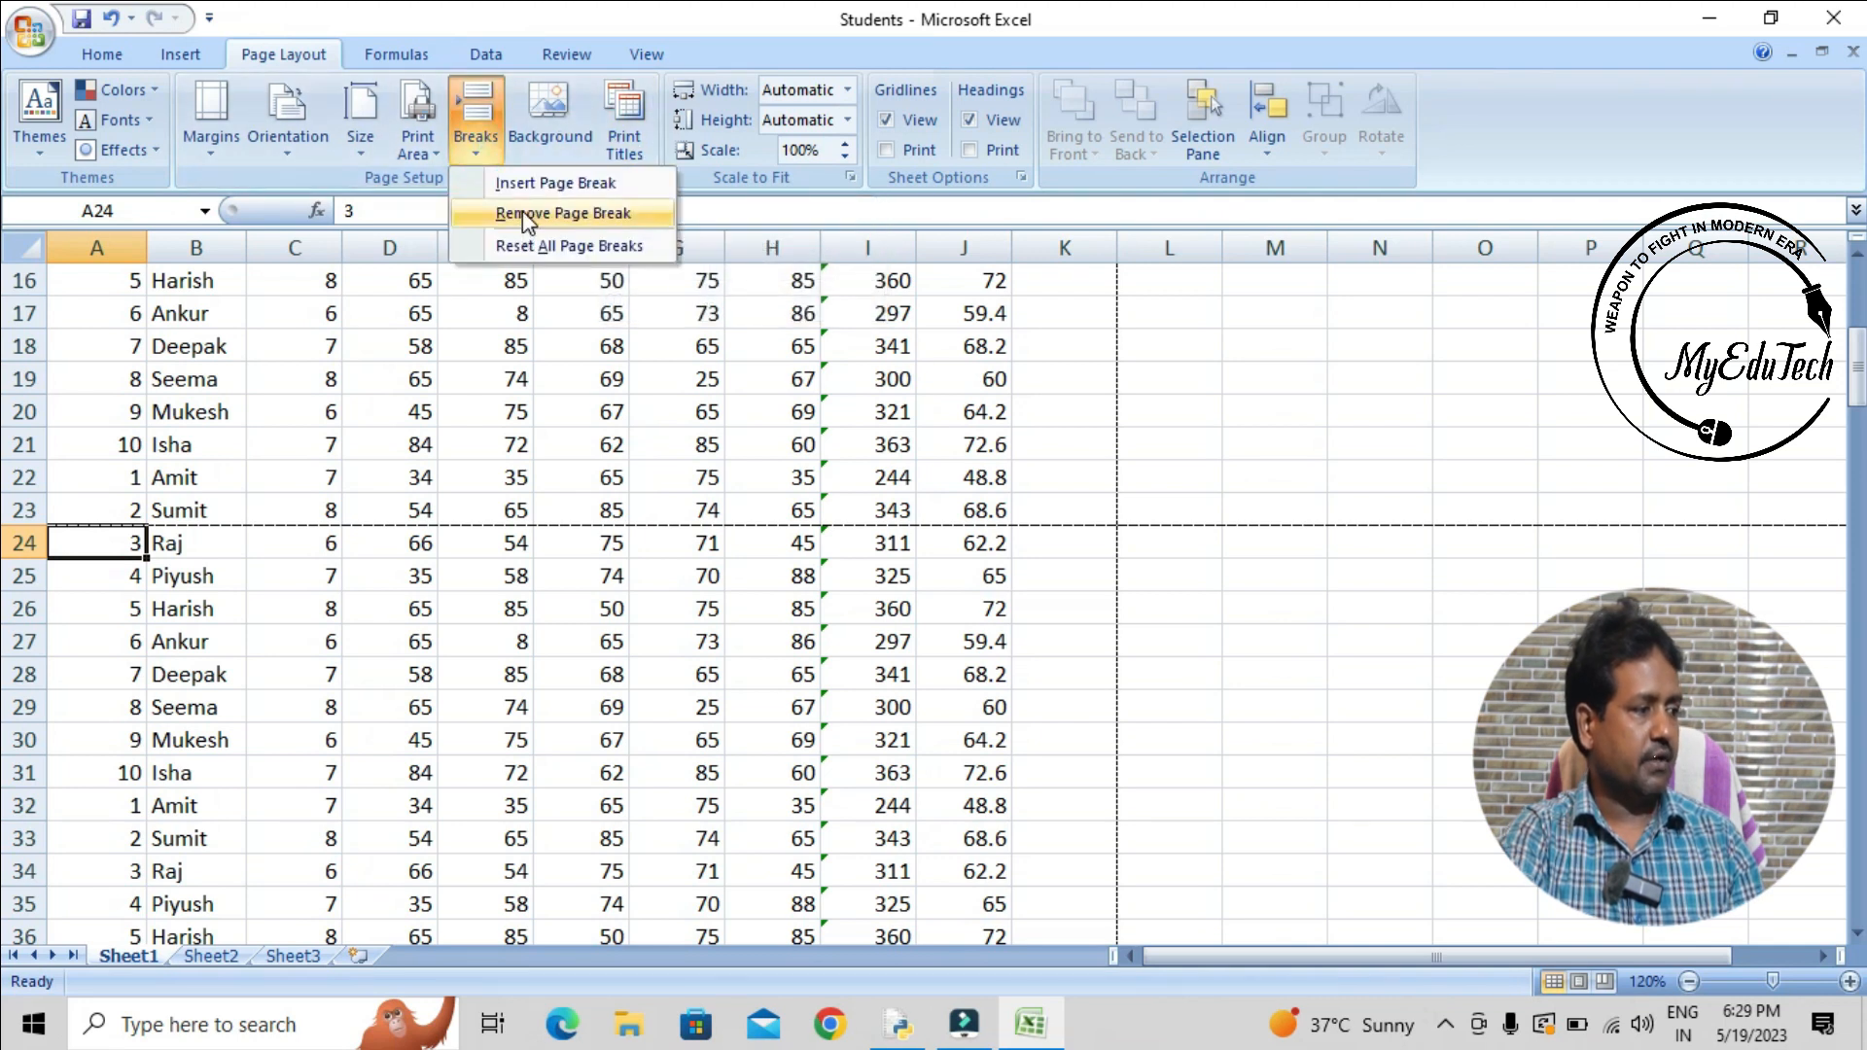
click(522, 212)
- Examine the records down the sheet to see where the first automatic page break falls without the manual breaks
click(445, 381)
scroll(438, 389, up, 5)
scroll(437, 394, down, 7)
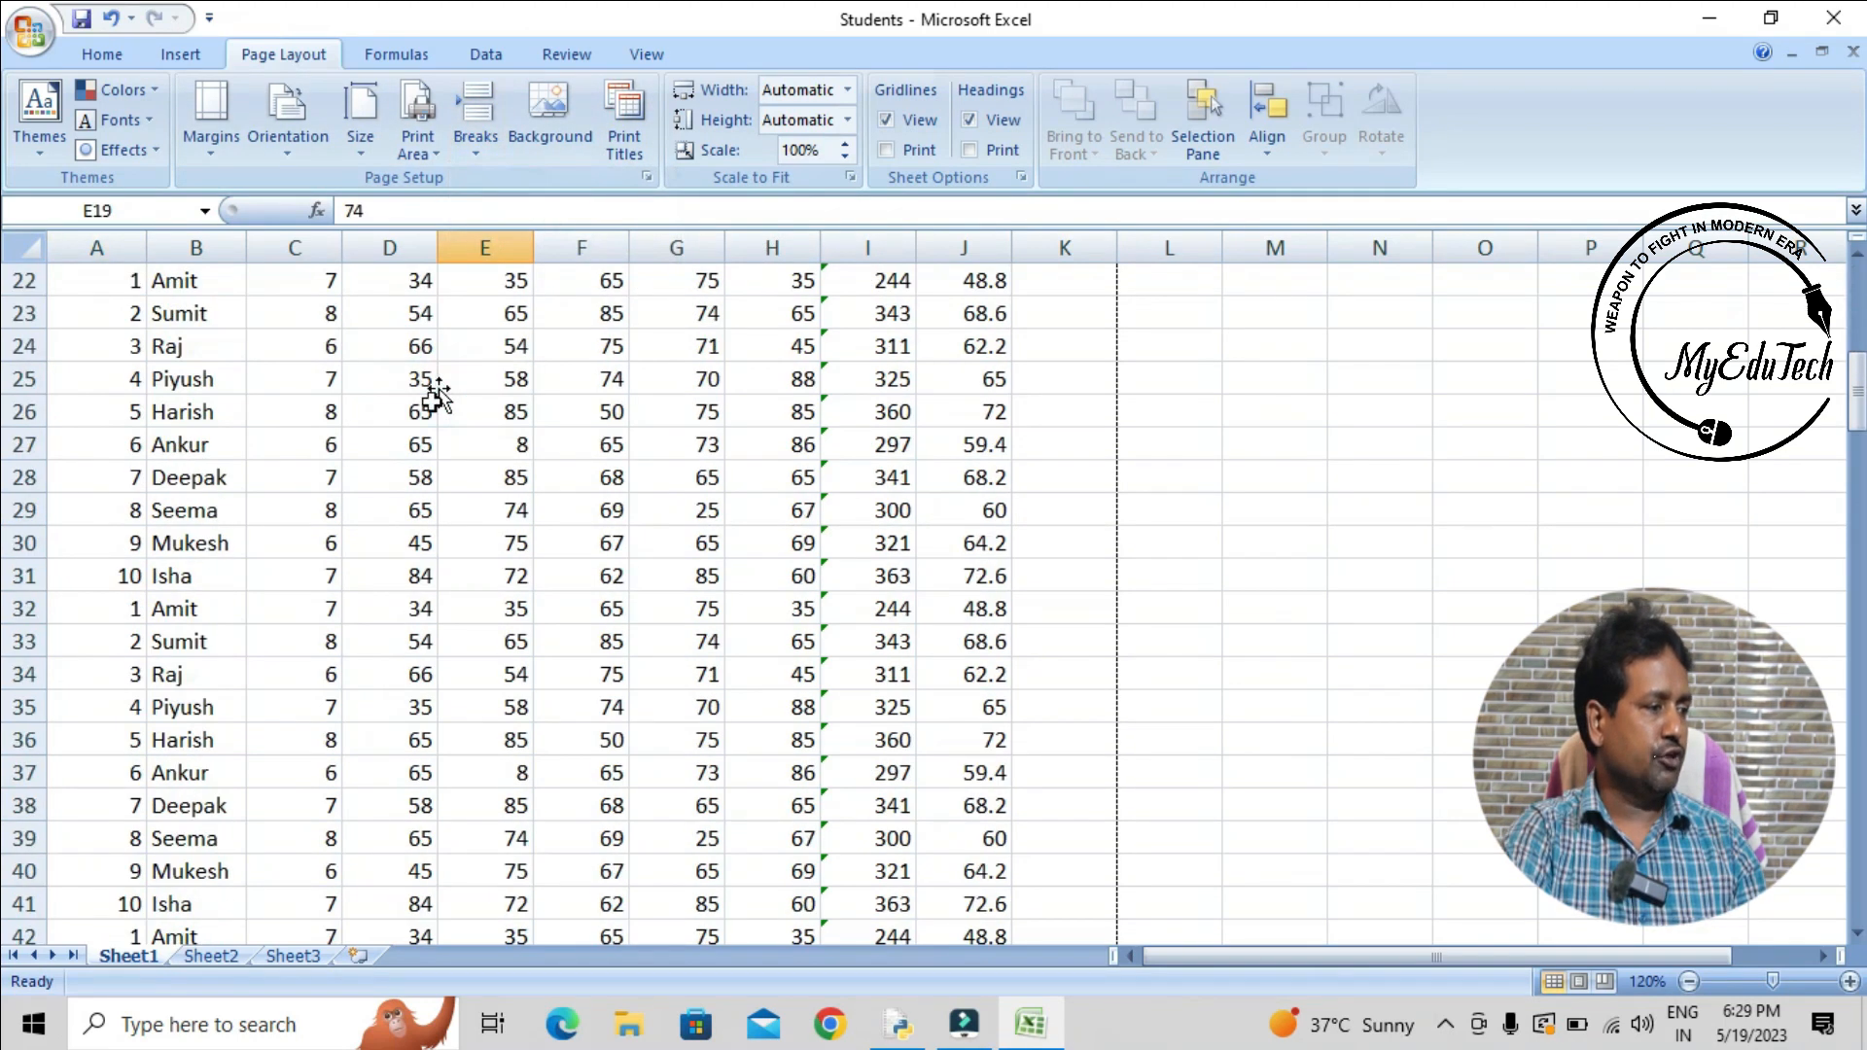
scroll(438, 393, down, 6)
click(113, 388)
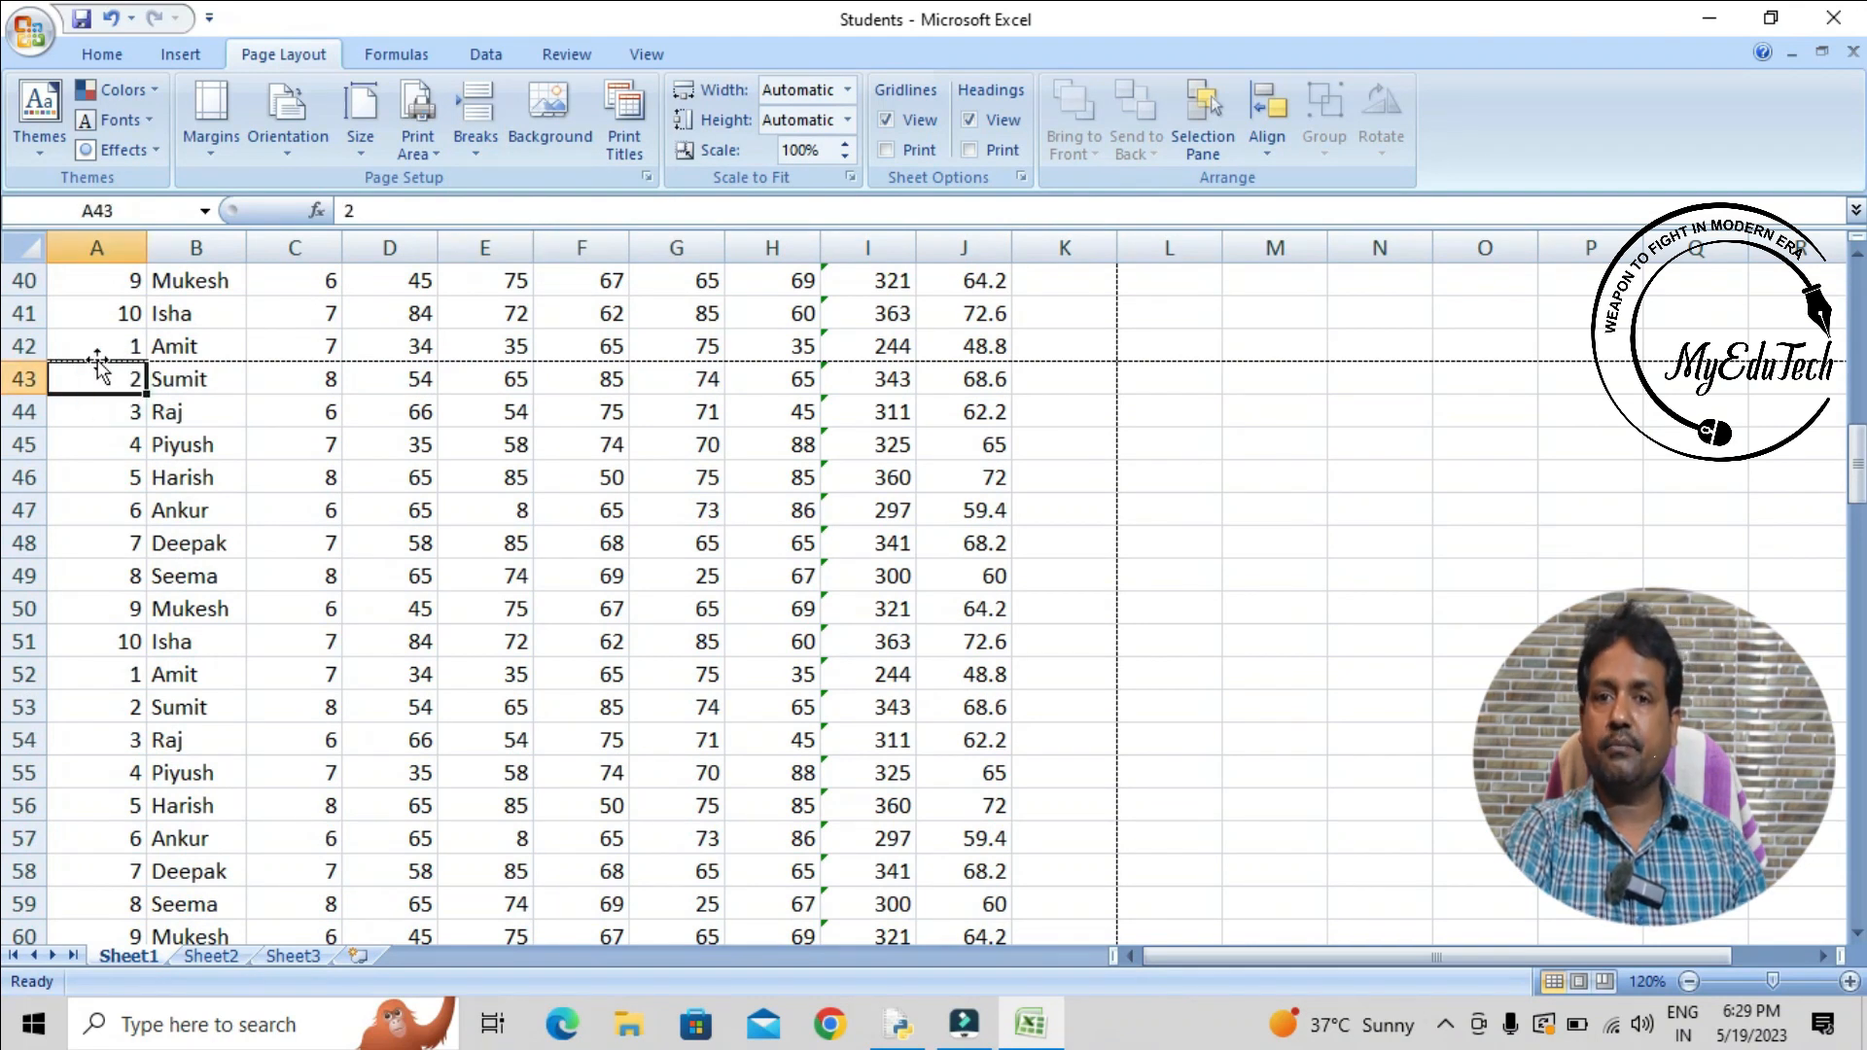
scroll(469, 429, up, 6)
scroll(468, 429, up, 7)
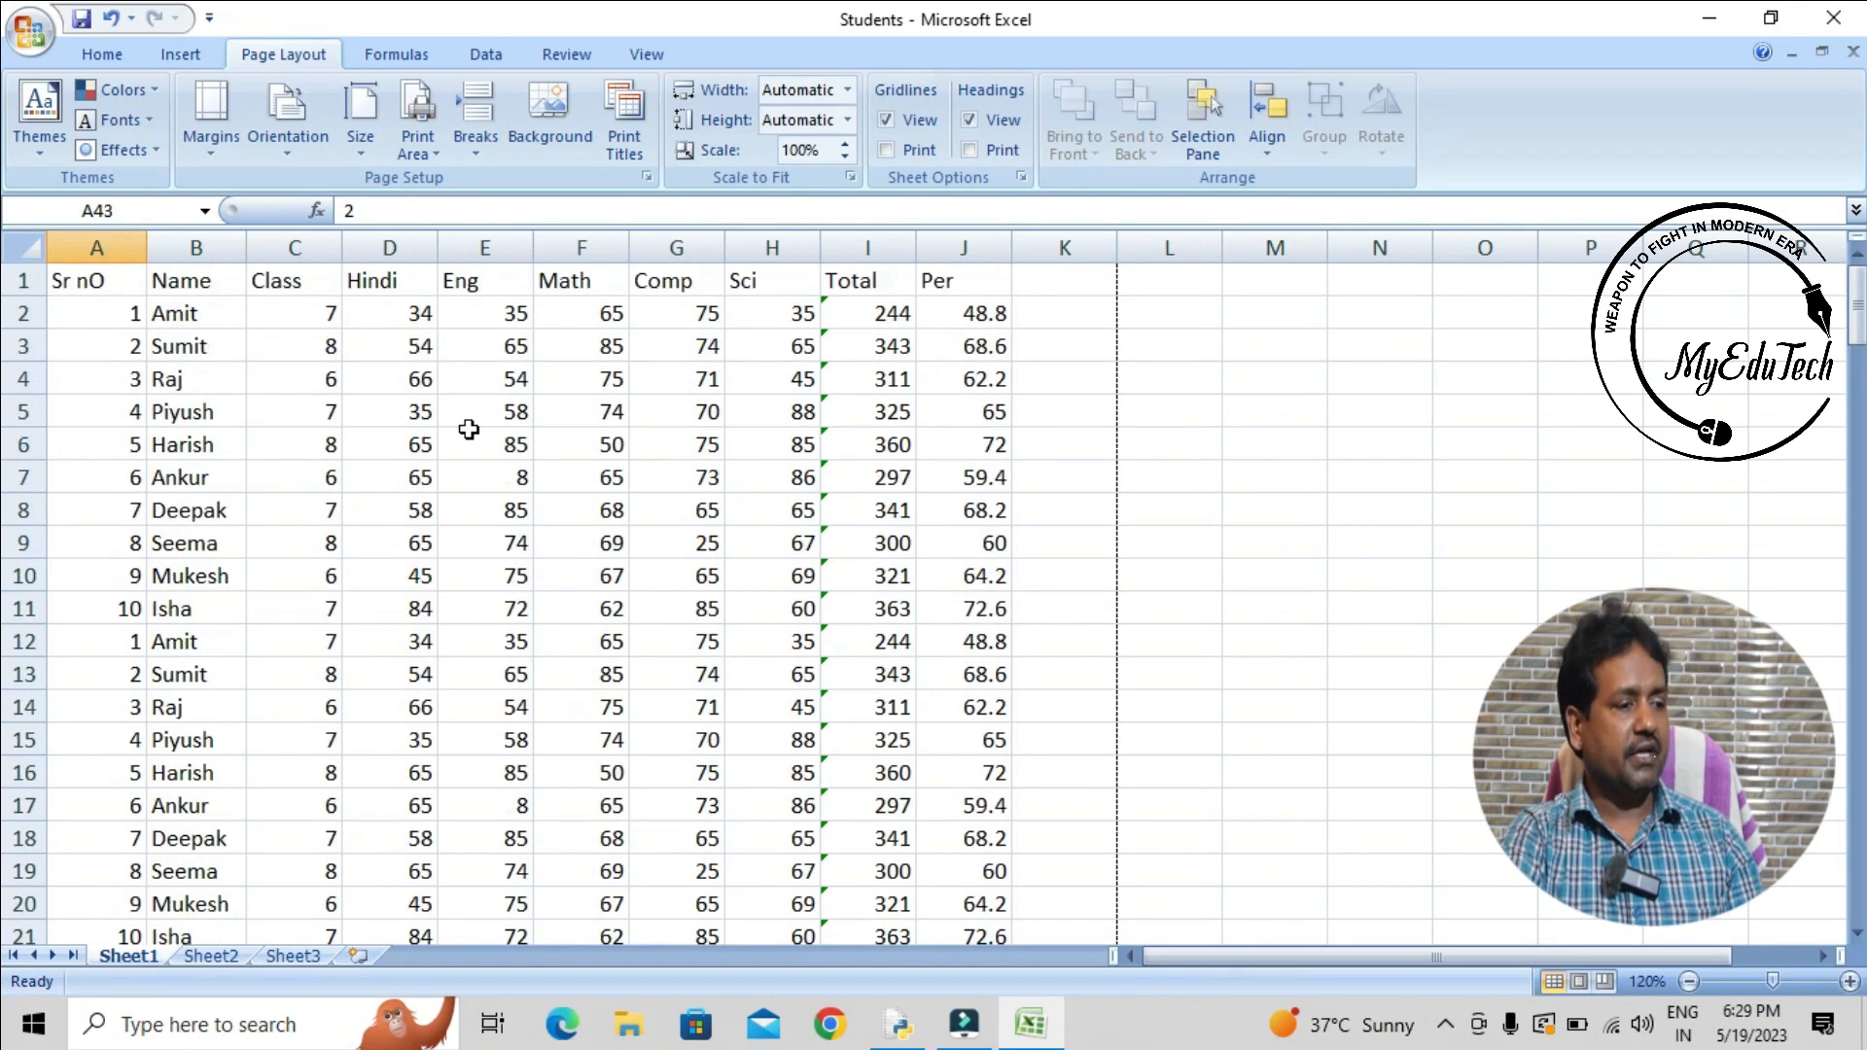
click(643, 504)
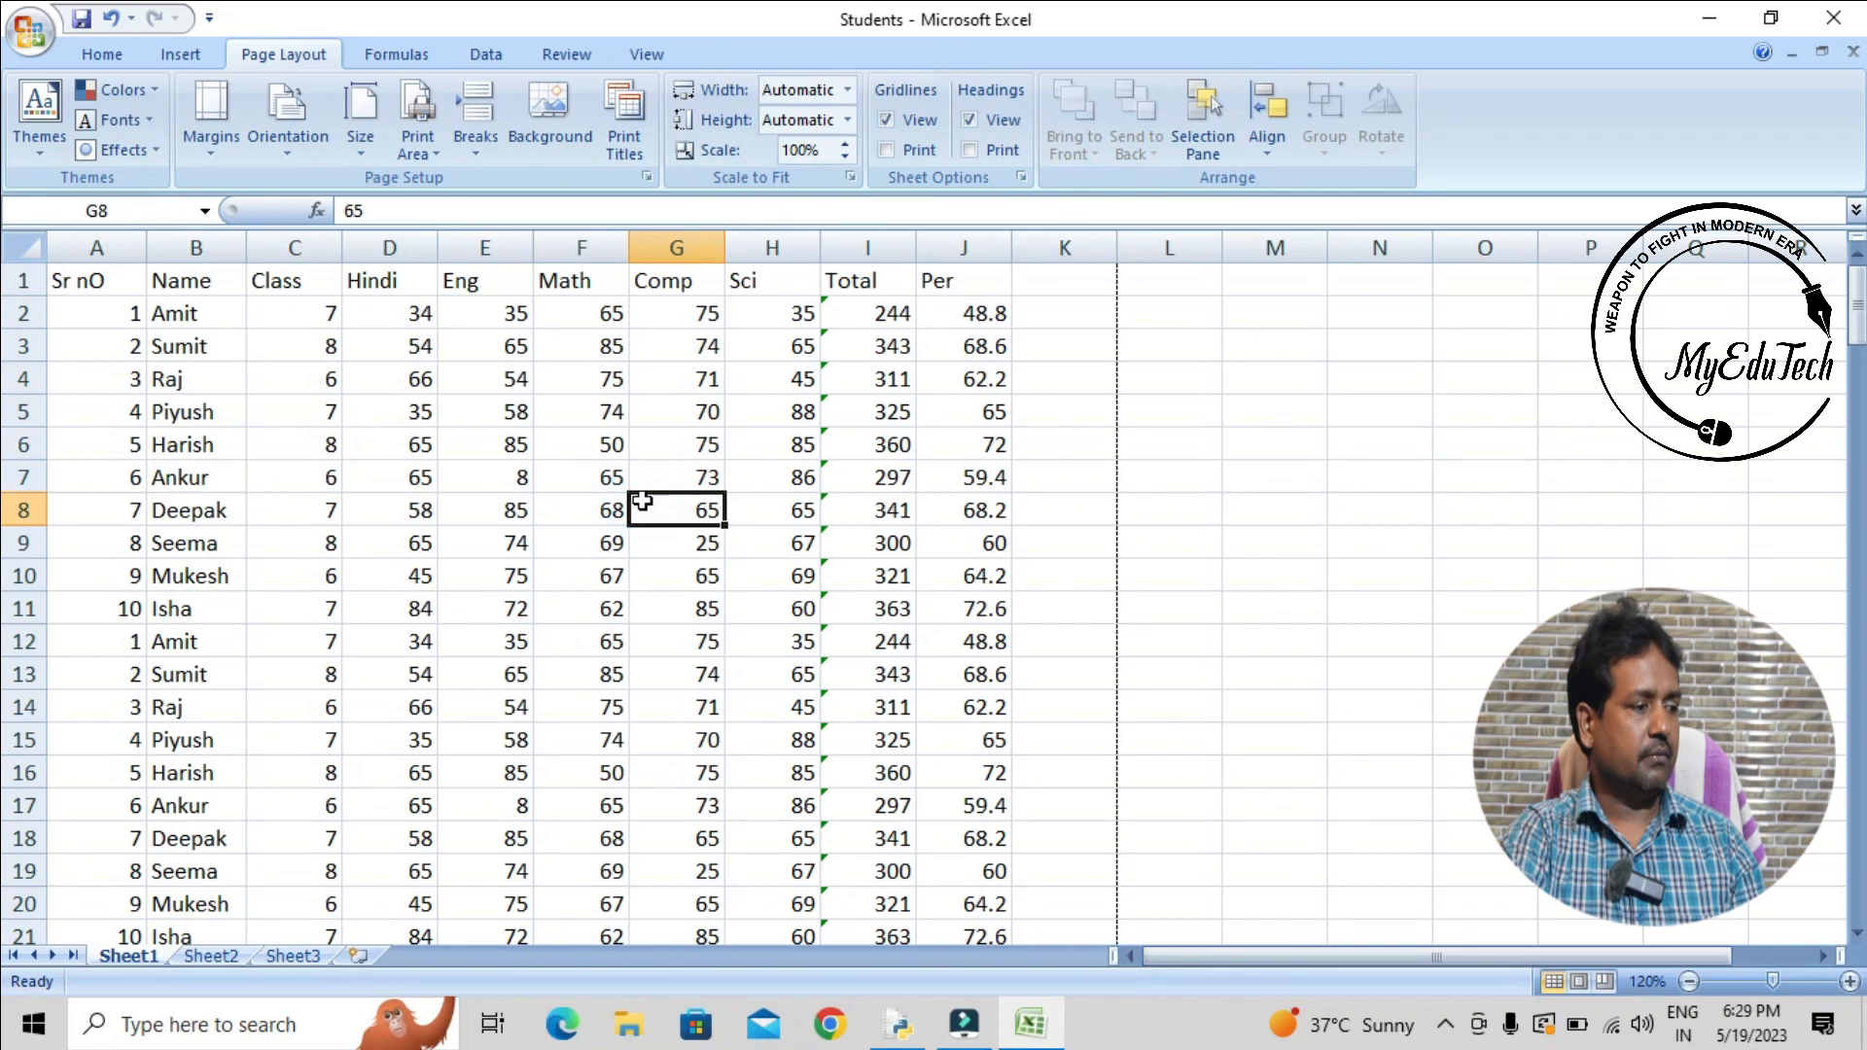
click(721, 517)
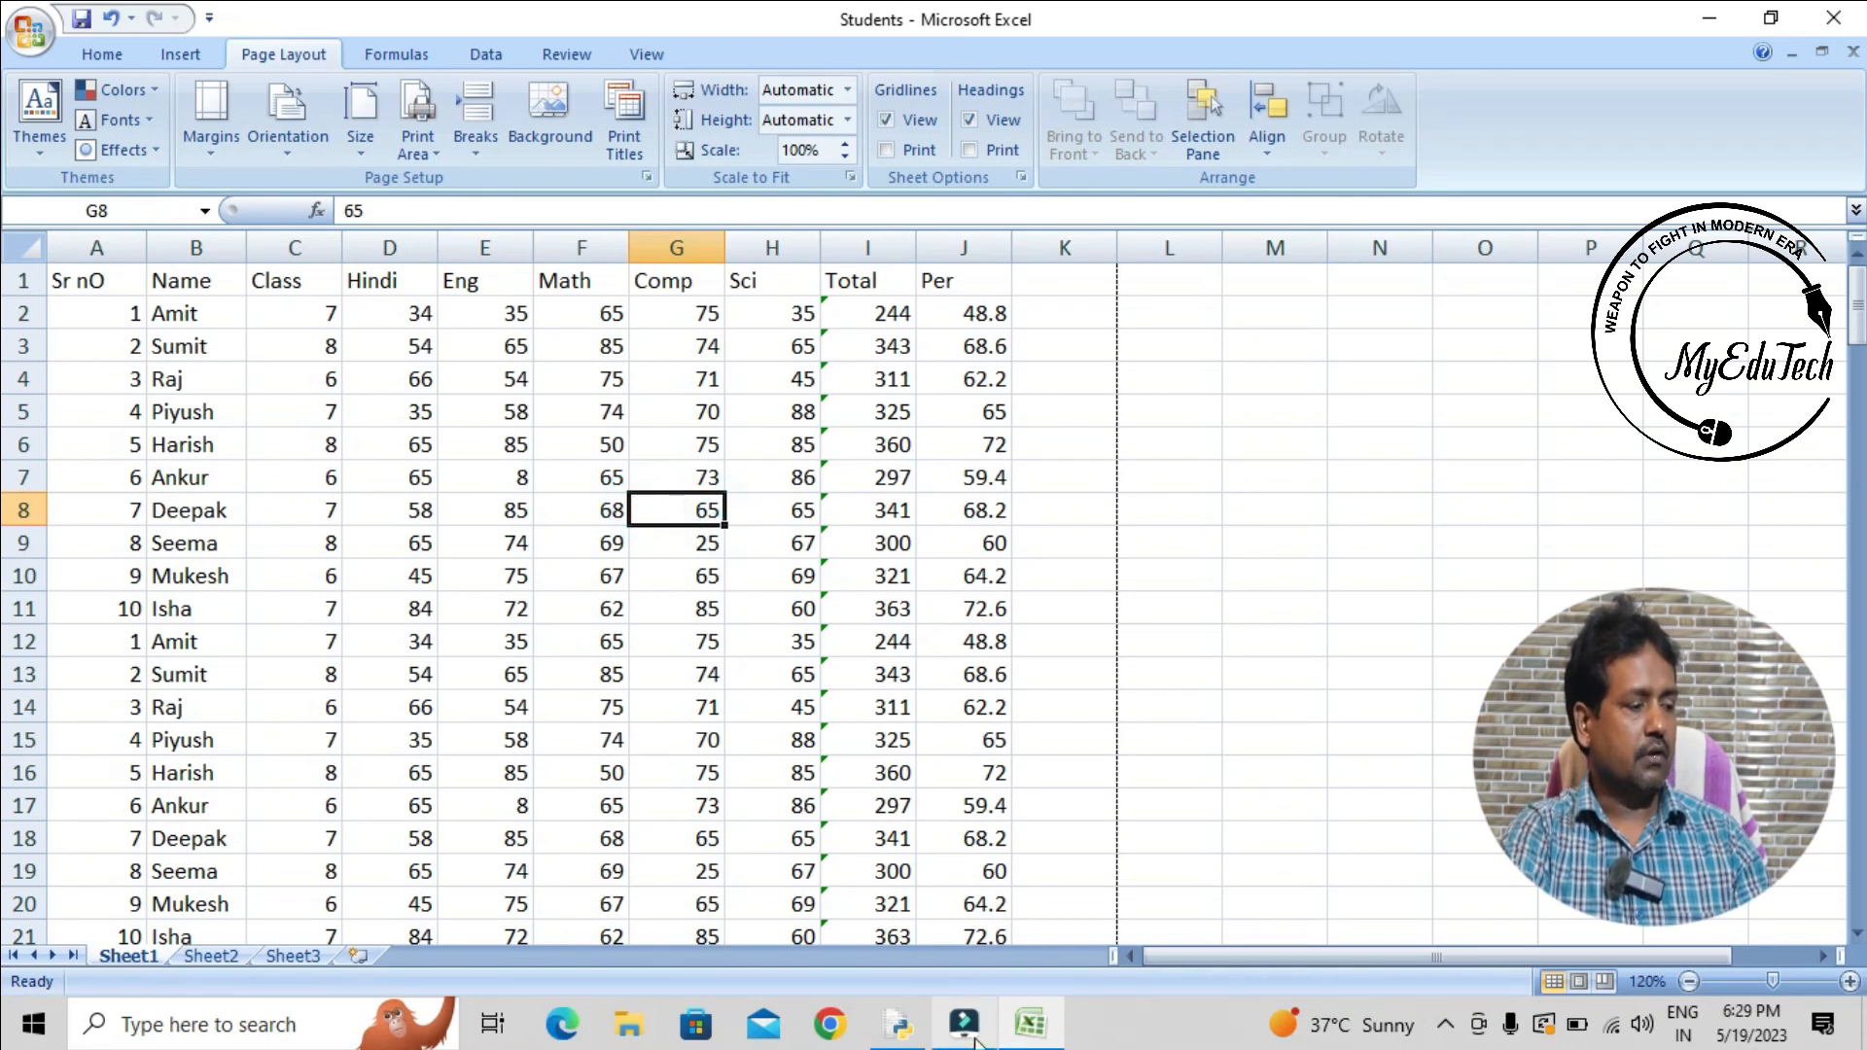
click(424, 474)
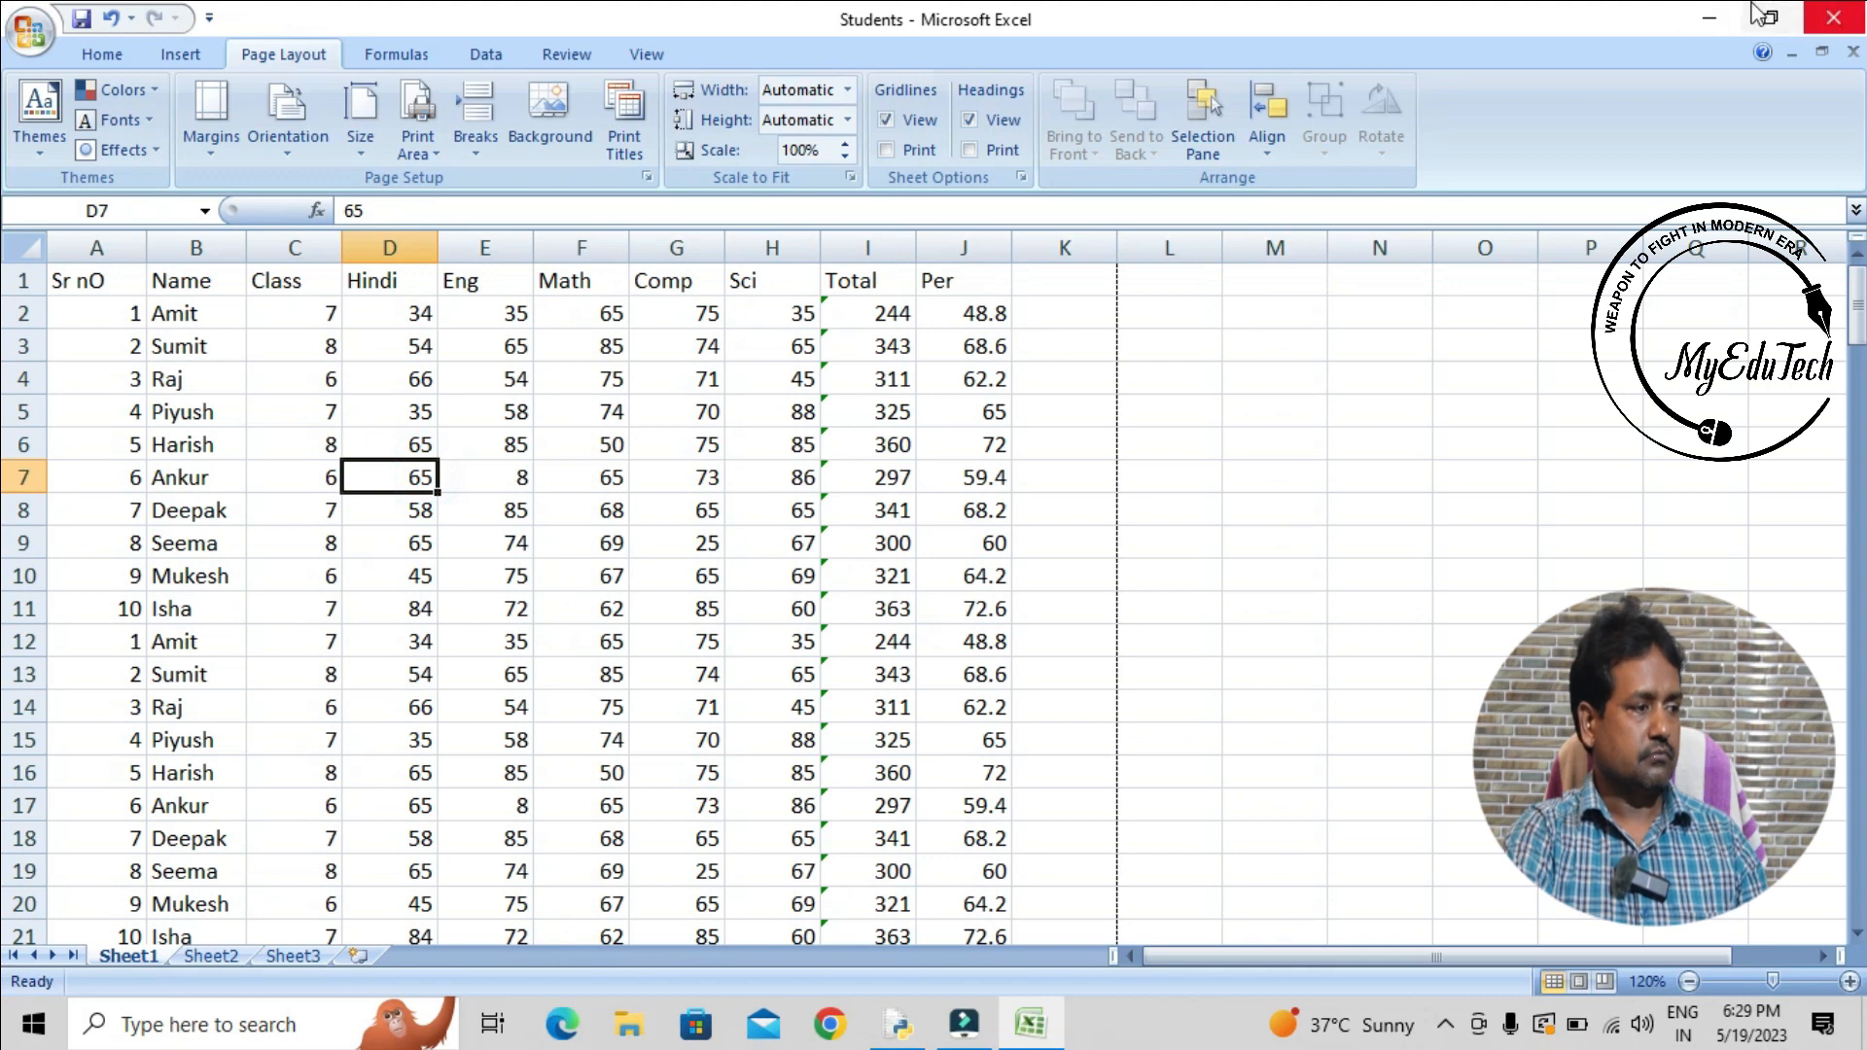
click(408, 611)
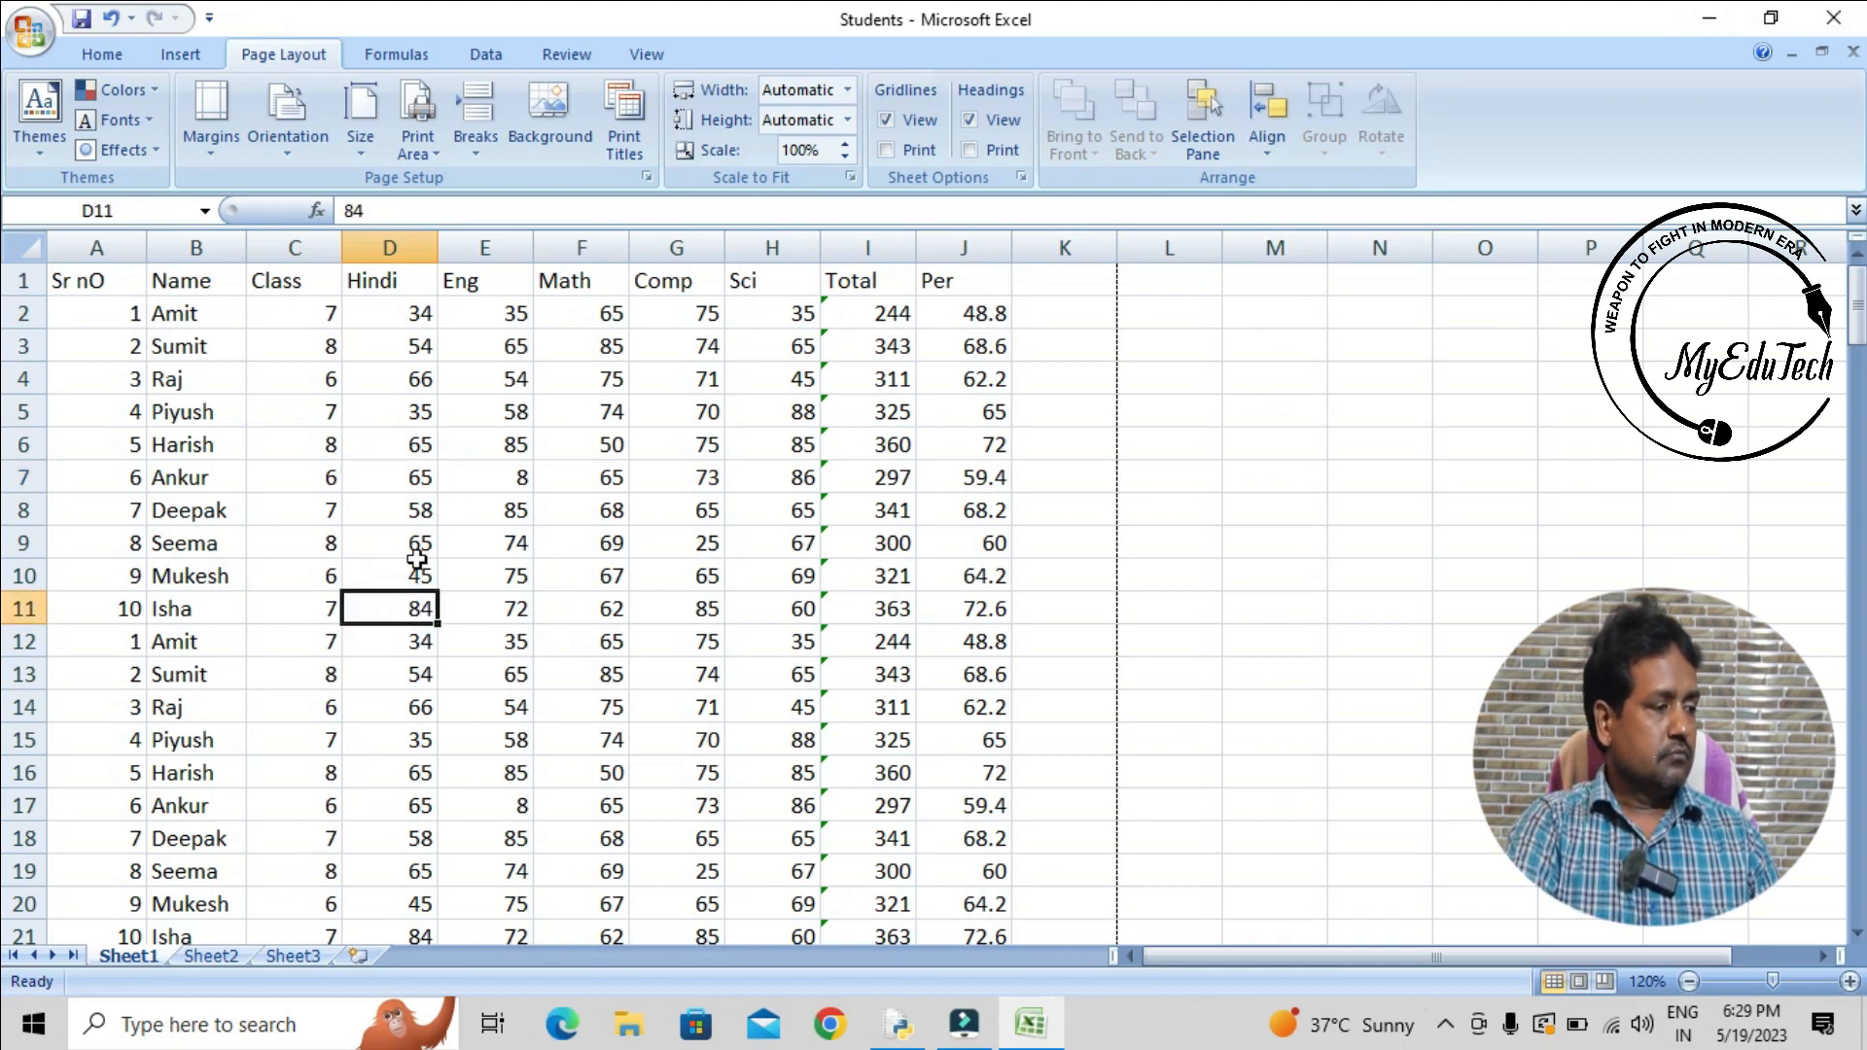
click(482, 537)
key(ctrl+Home)
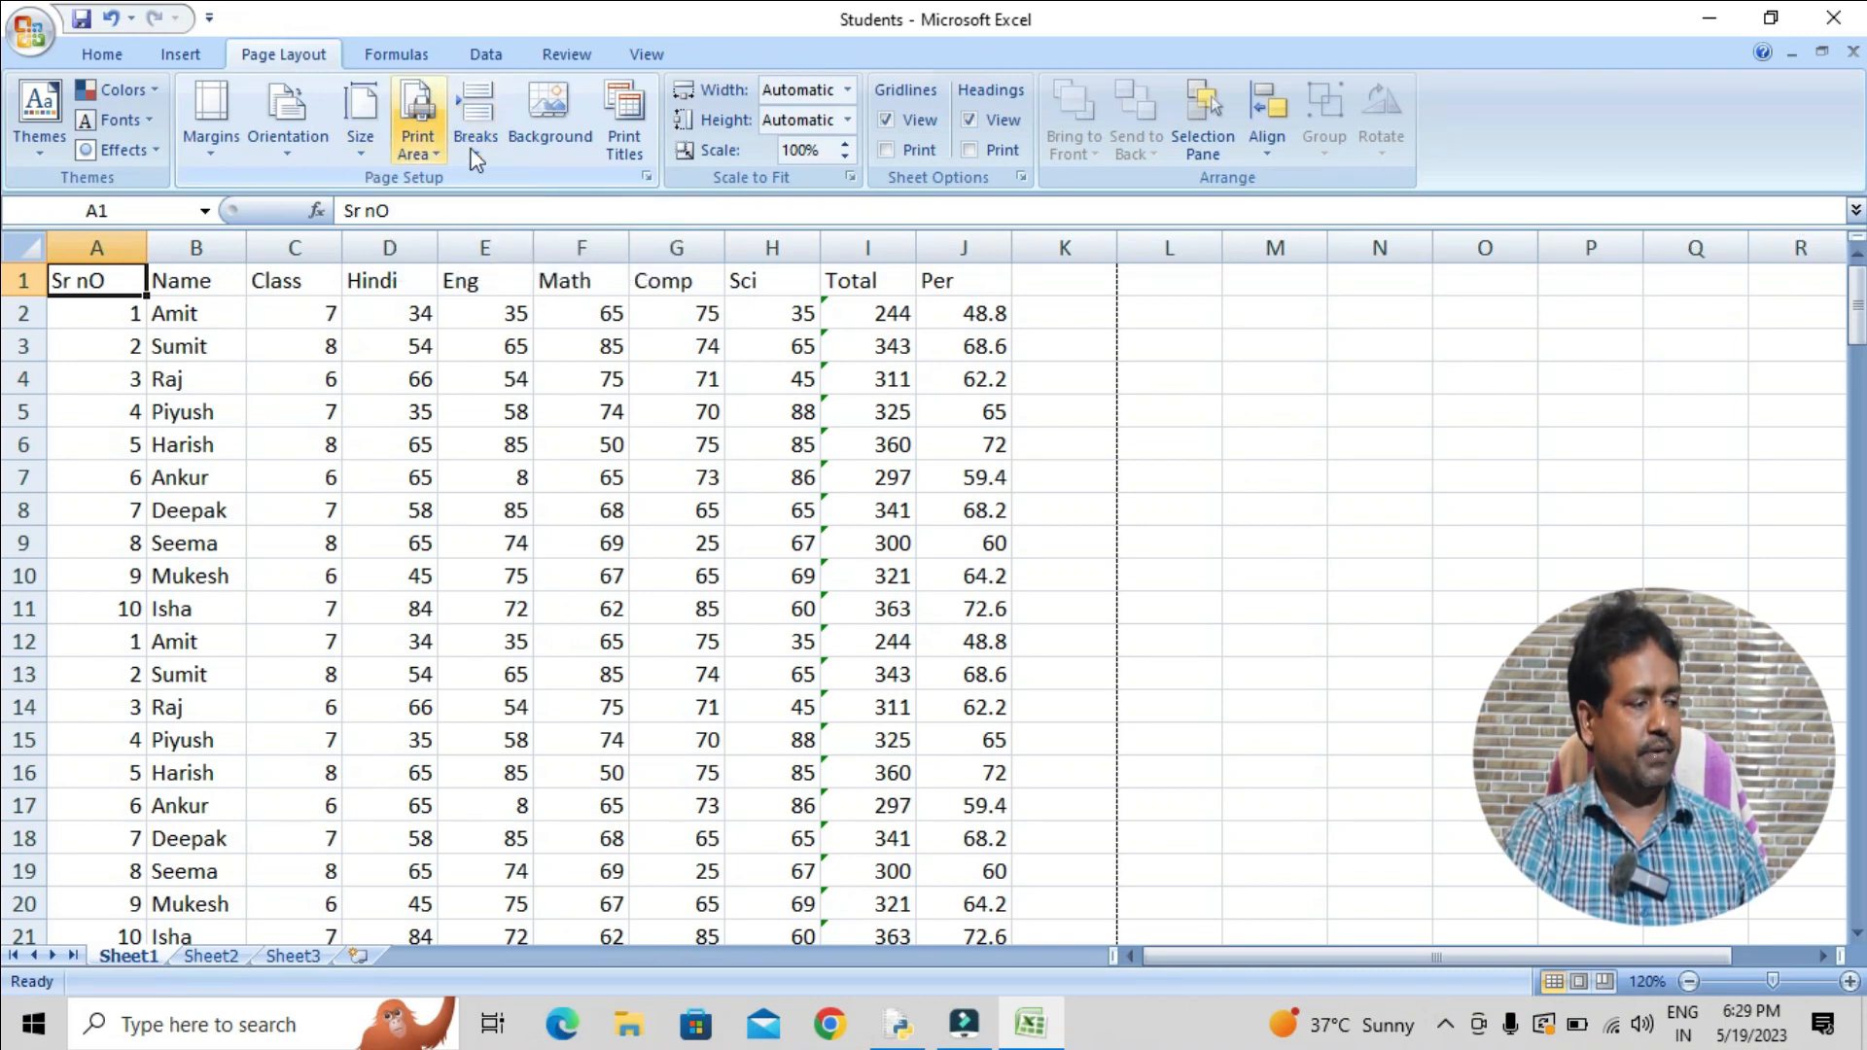
click(635, 580)
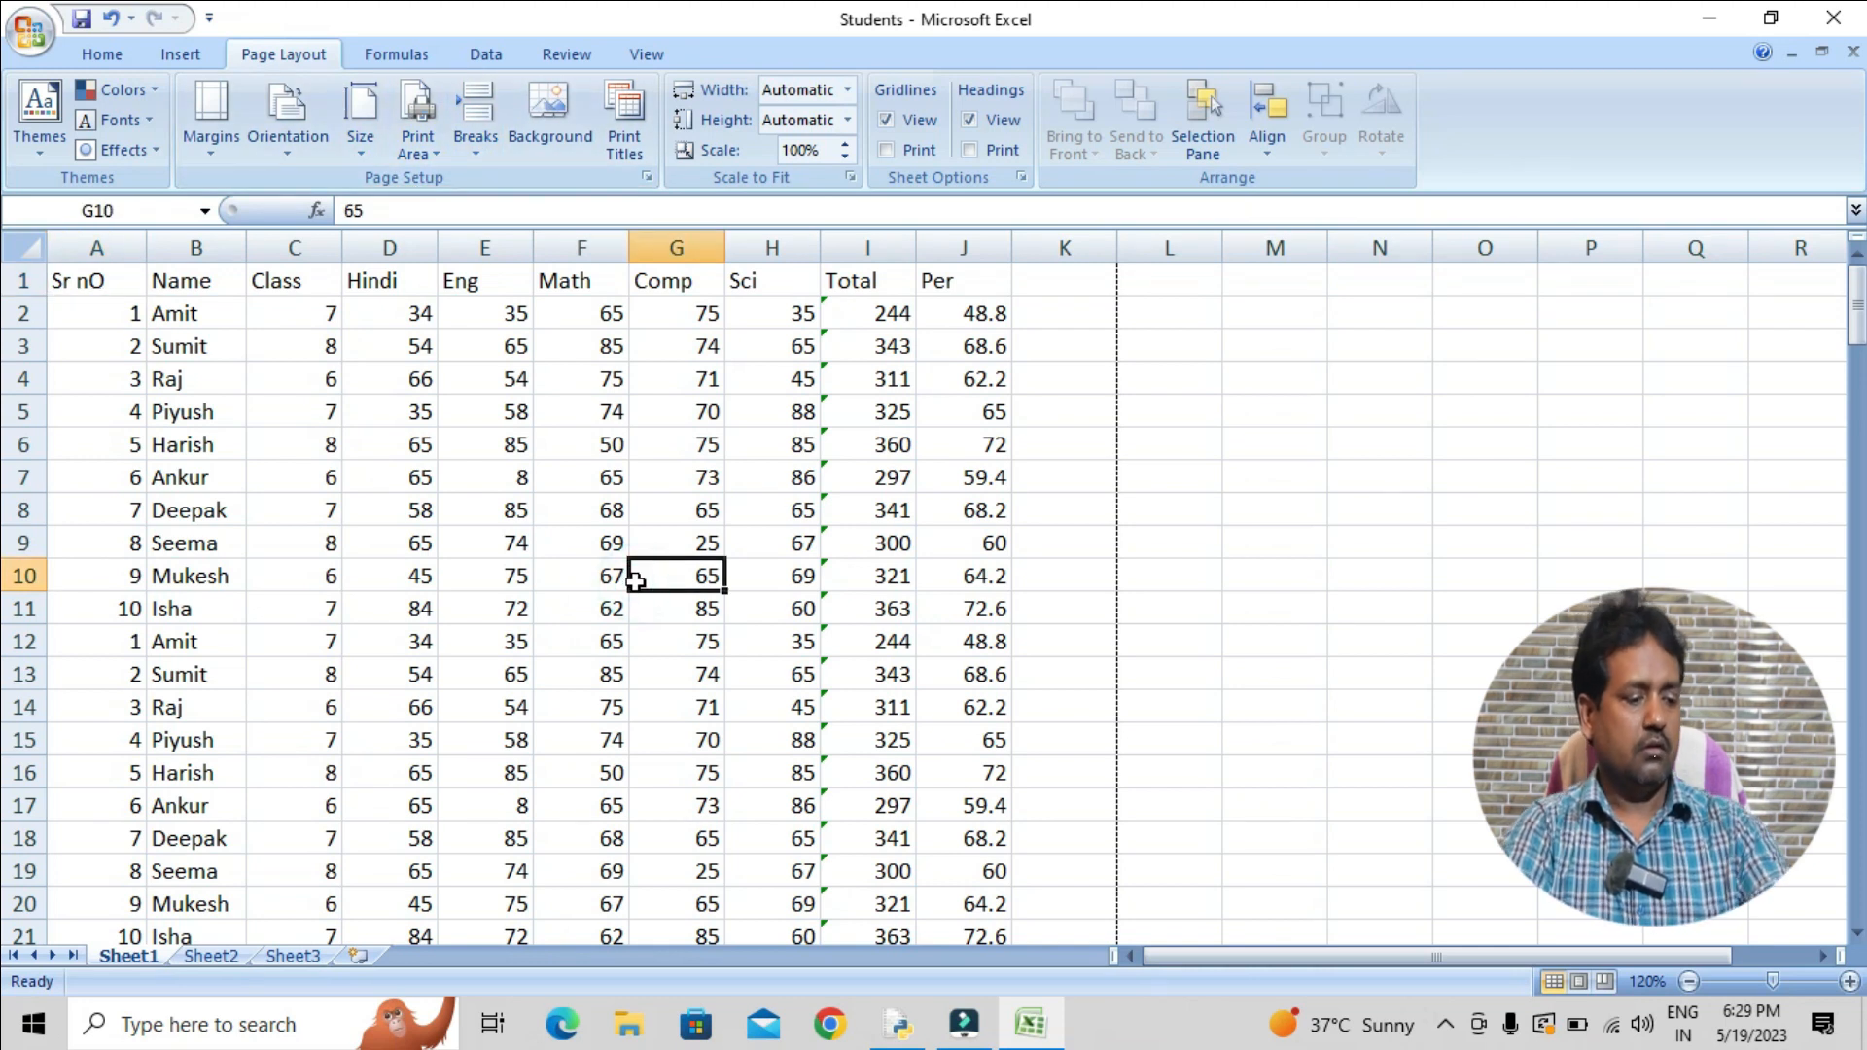